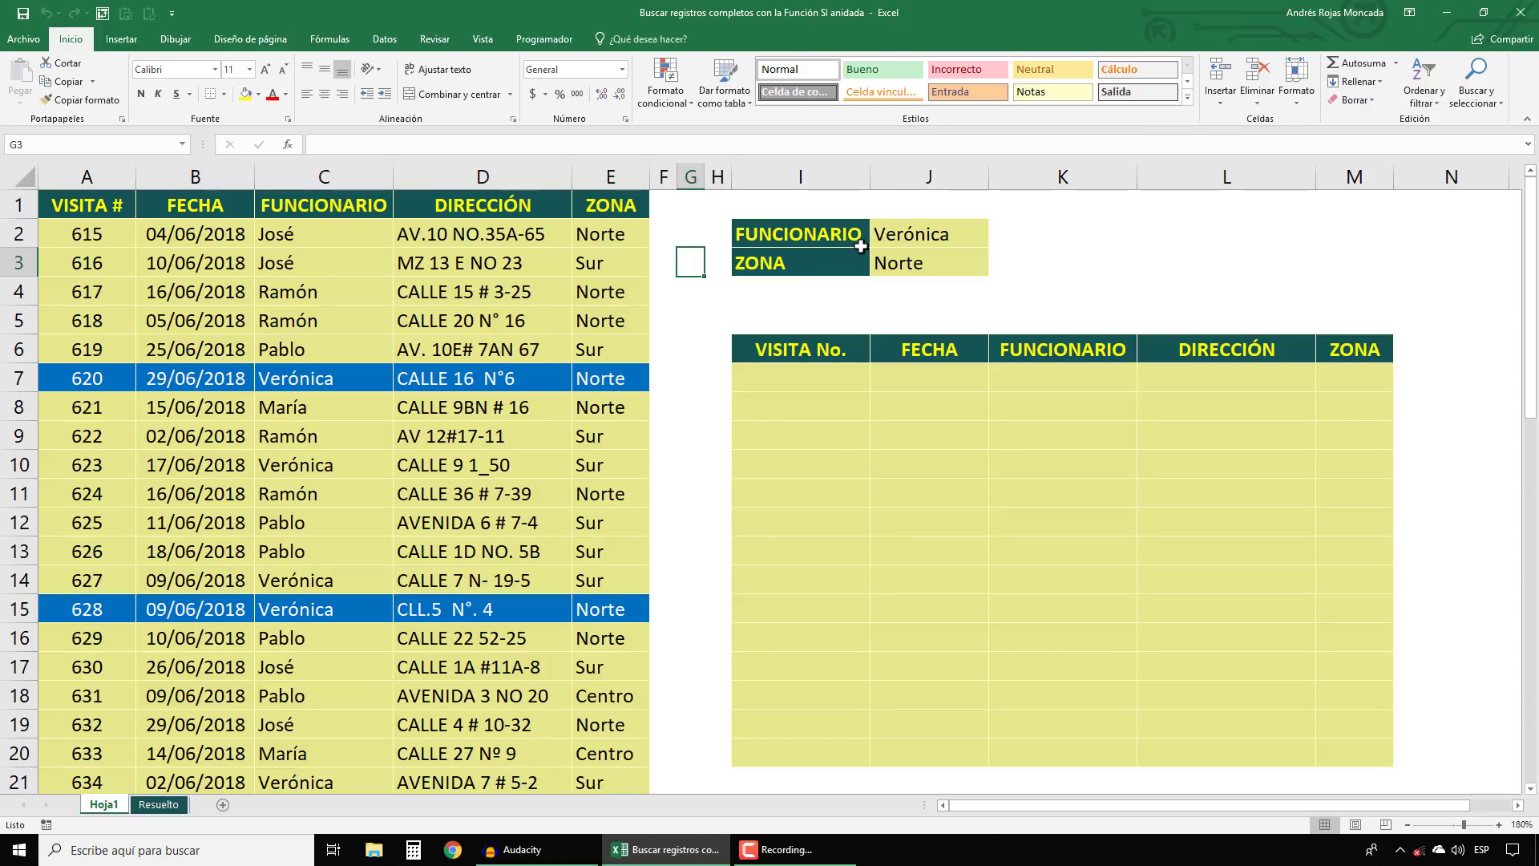
Step: Begin an =INDICE( formula in cell I7, the first VISITA No. cell of the results table
{"action": "mouse_move", "coordinate": [784, 386]}
{"action": "left_mouse_down"}
{"action": "mouse_move", "coordinate": [1358, 392]}
{"action": "mouse_move", "coordinate": [1367, 749]}
{"action": "left_mouse_up"}
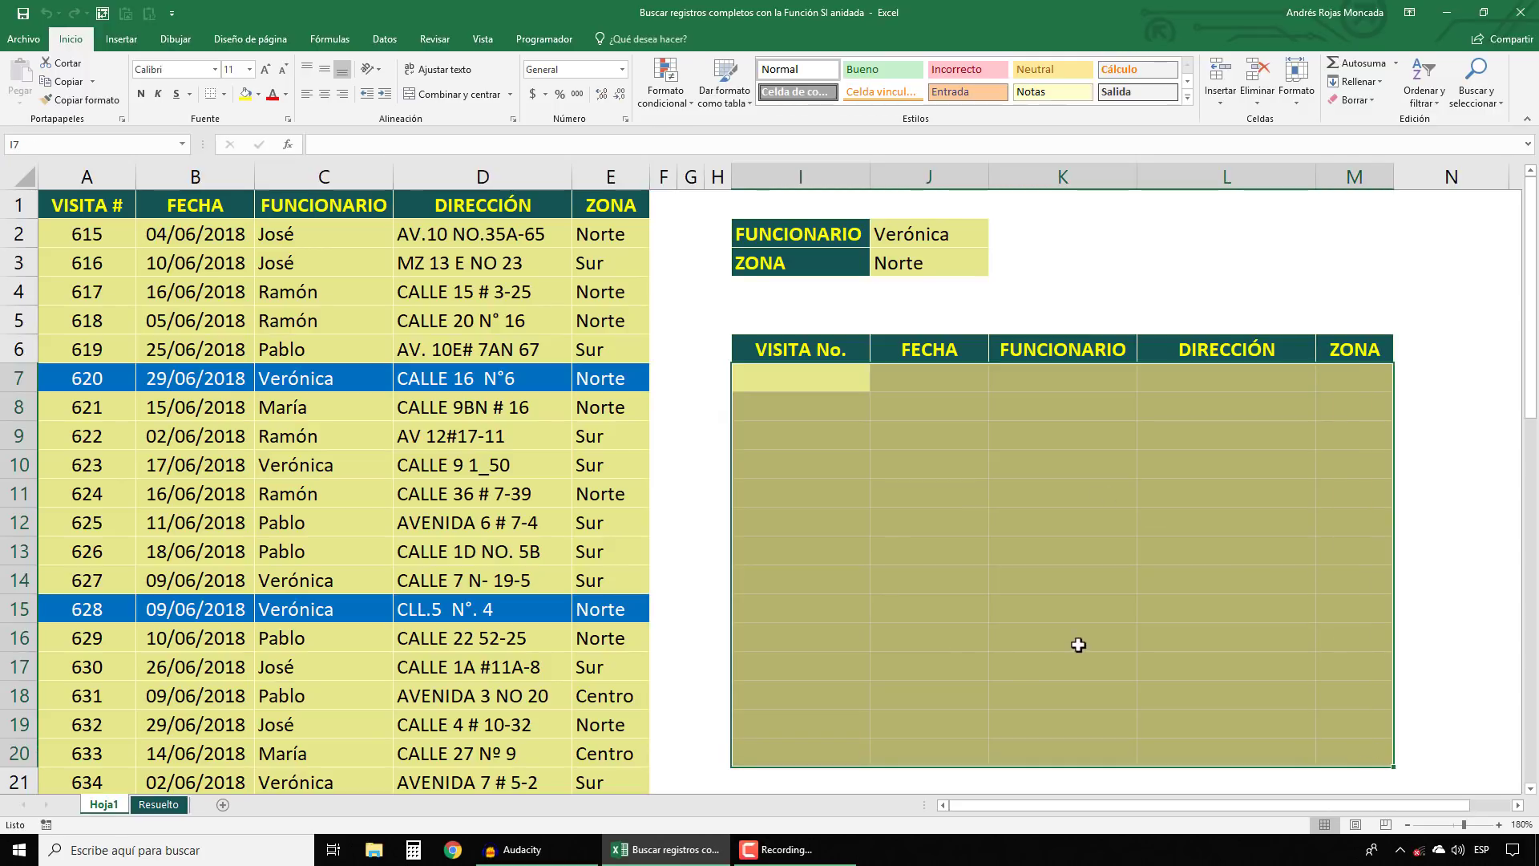
{"action": "left_click", "coordinate": [825, 376]}
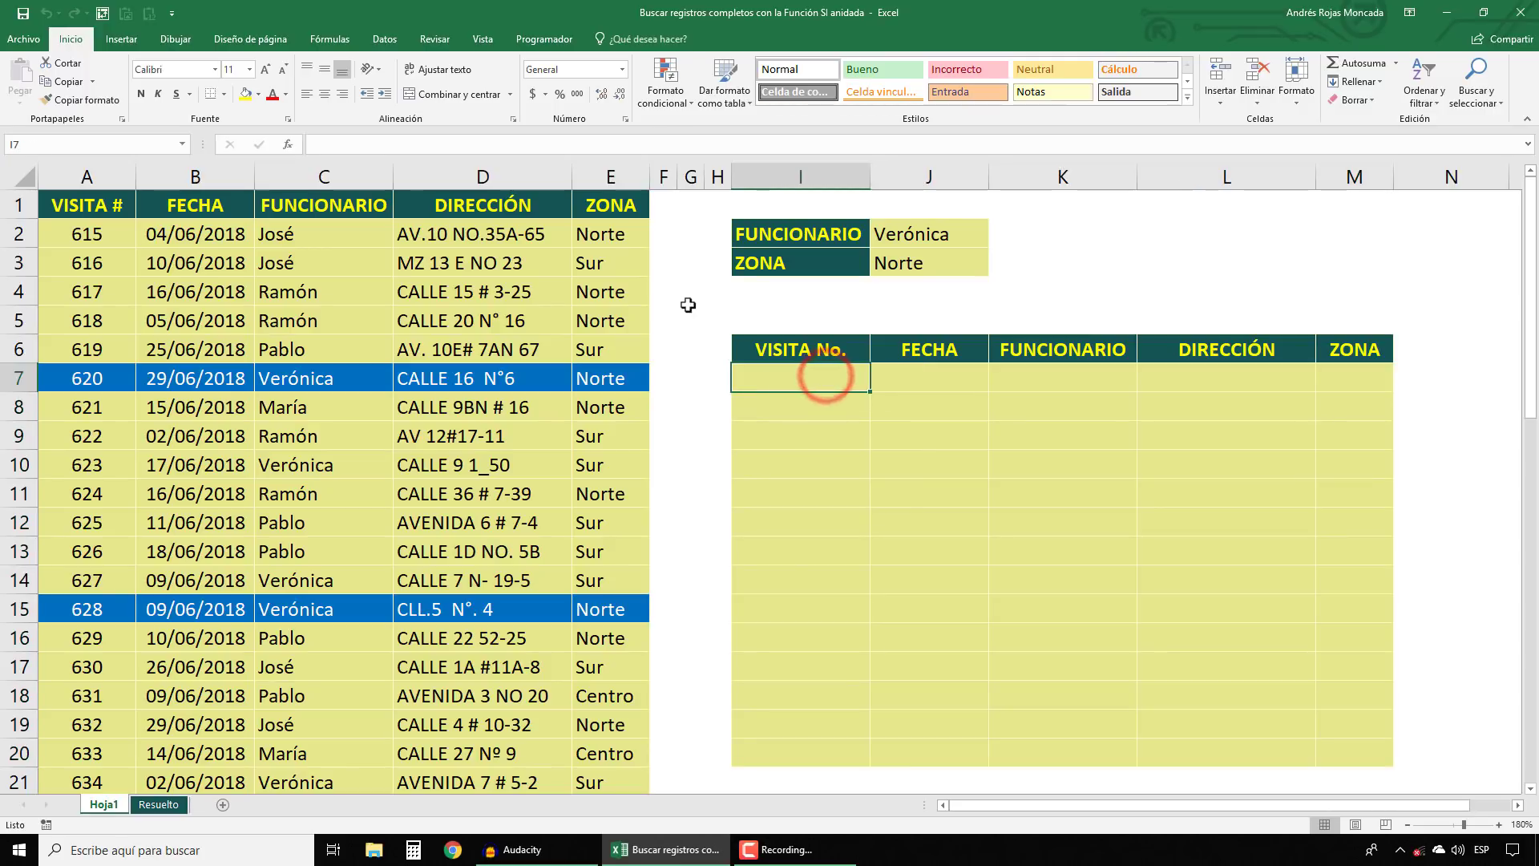
{"action": "type", "text": "=ind"}
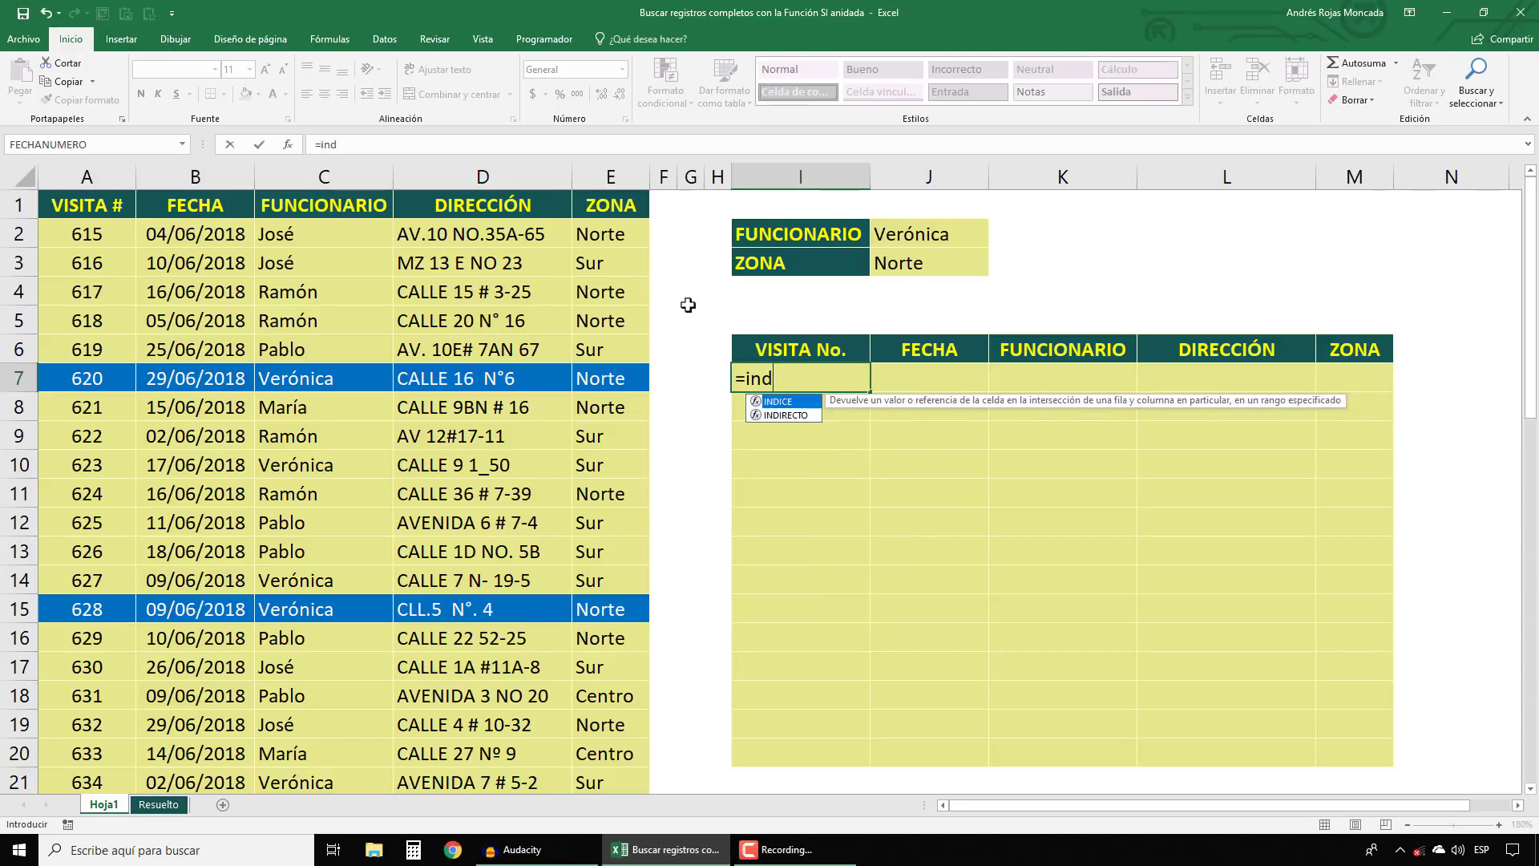
{"action": "key", "text": "Tab"}
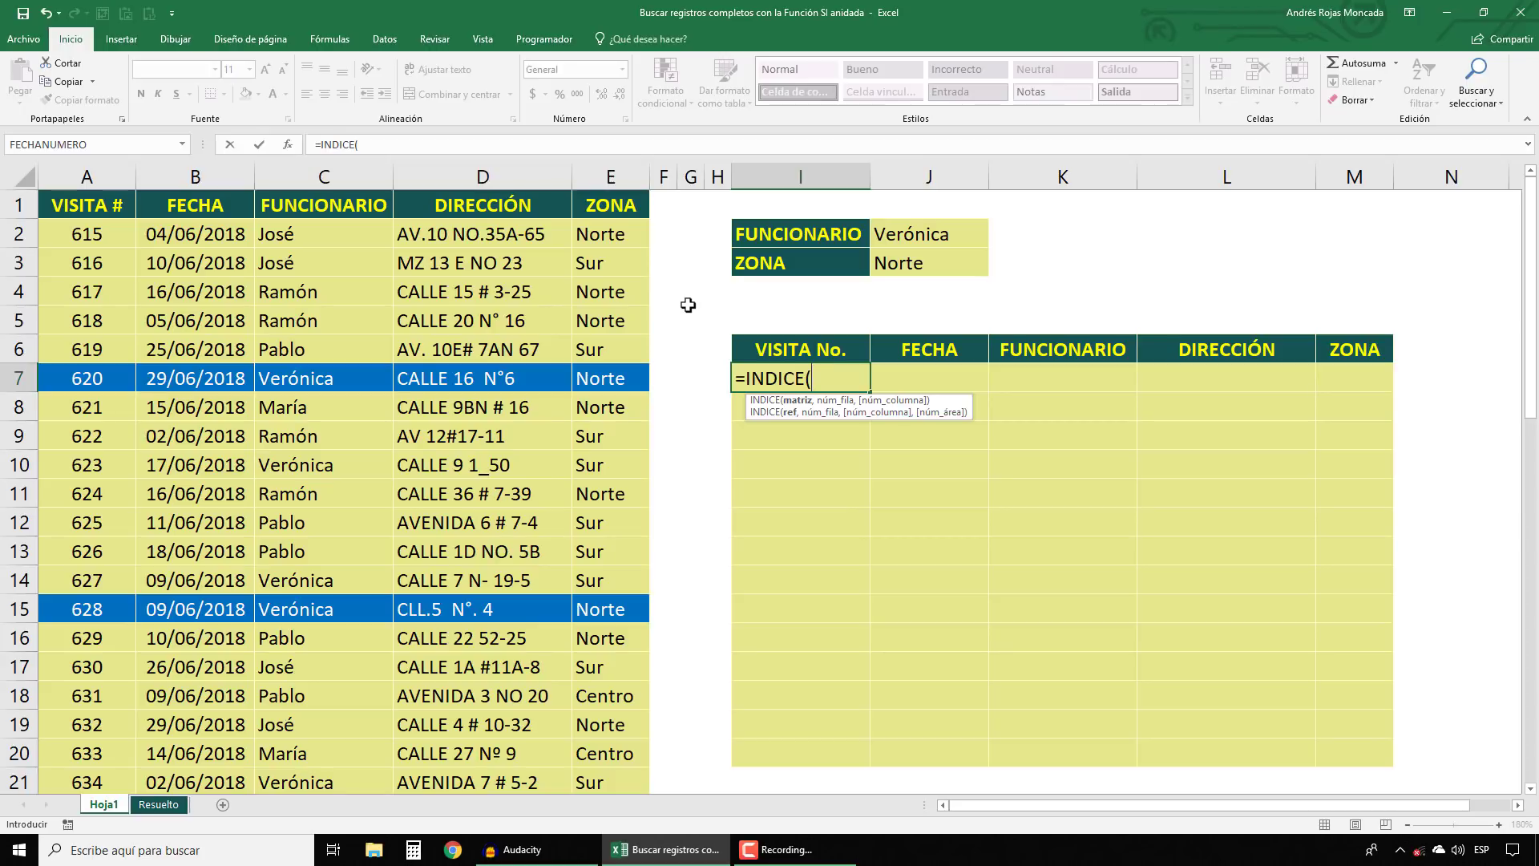
{"action": "left_click_drag", "start_coordinate": [957, 403], "coordinate": [941, 312]}
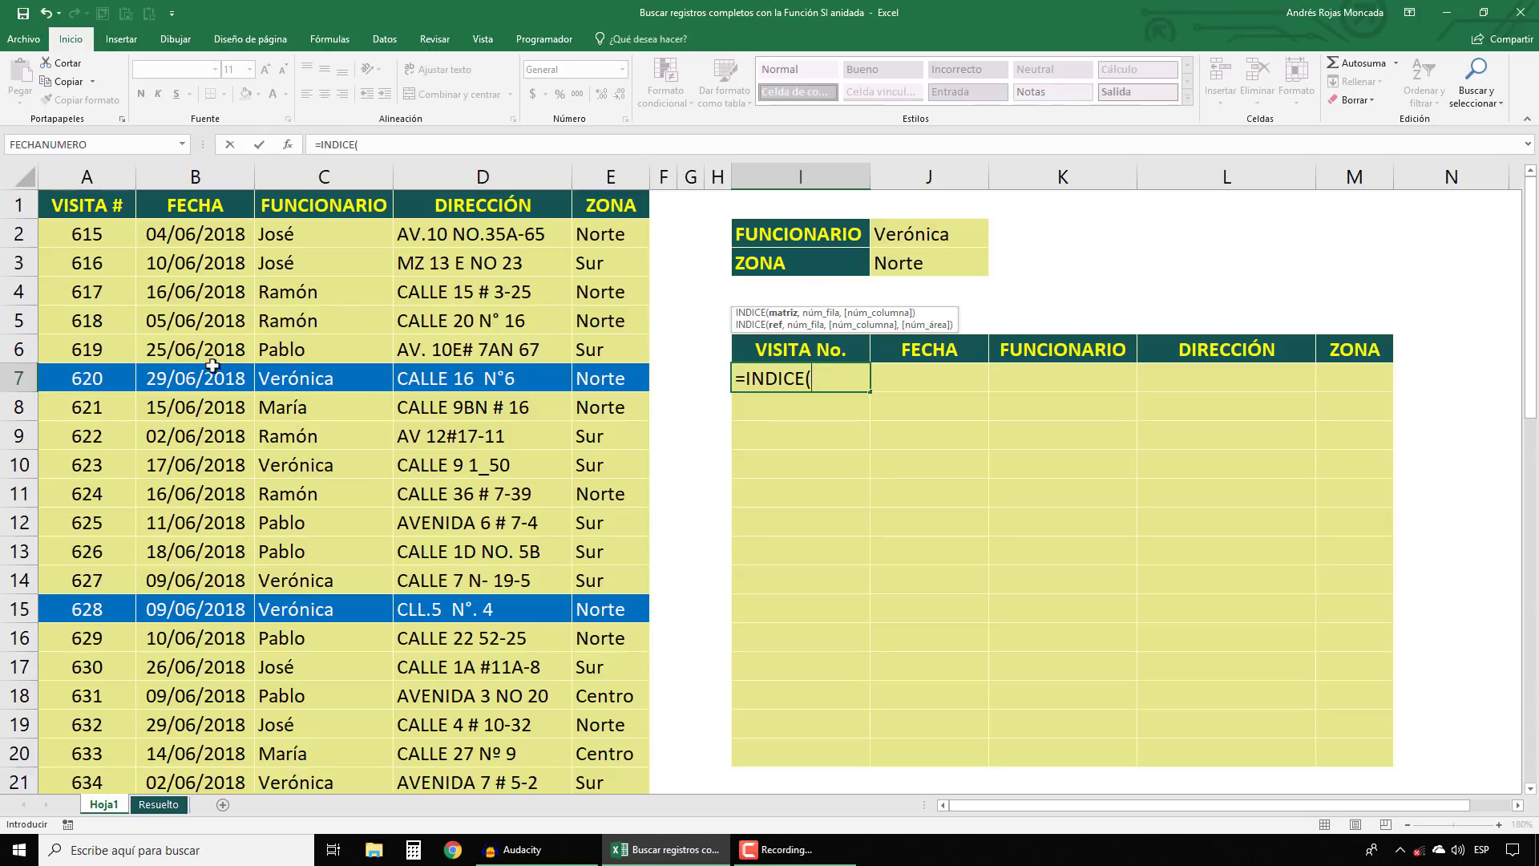
Step: Enter A$2:A$50 from the VISITA # column as INDICE's first argument
{"action": "left_click", "coordinate": [111, 242]}
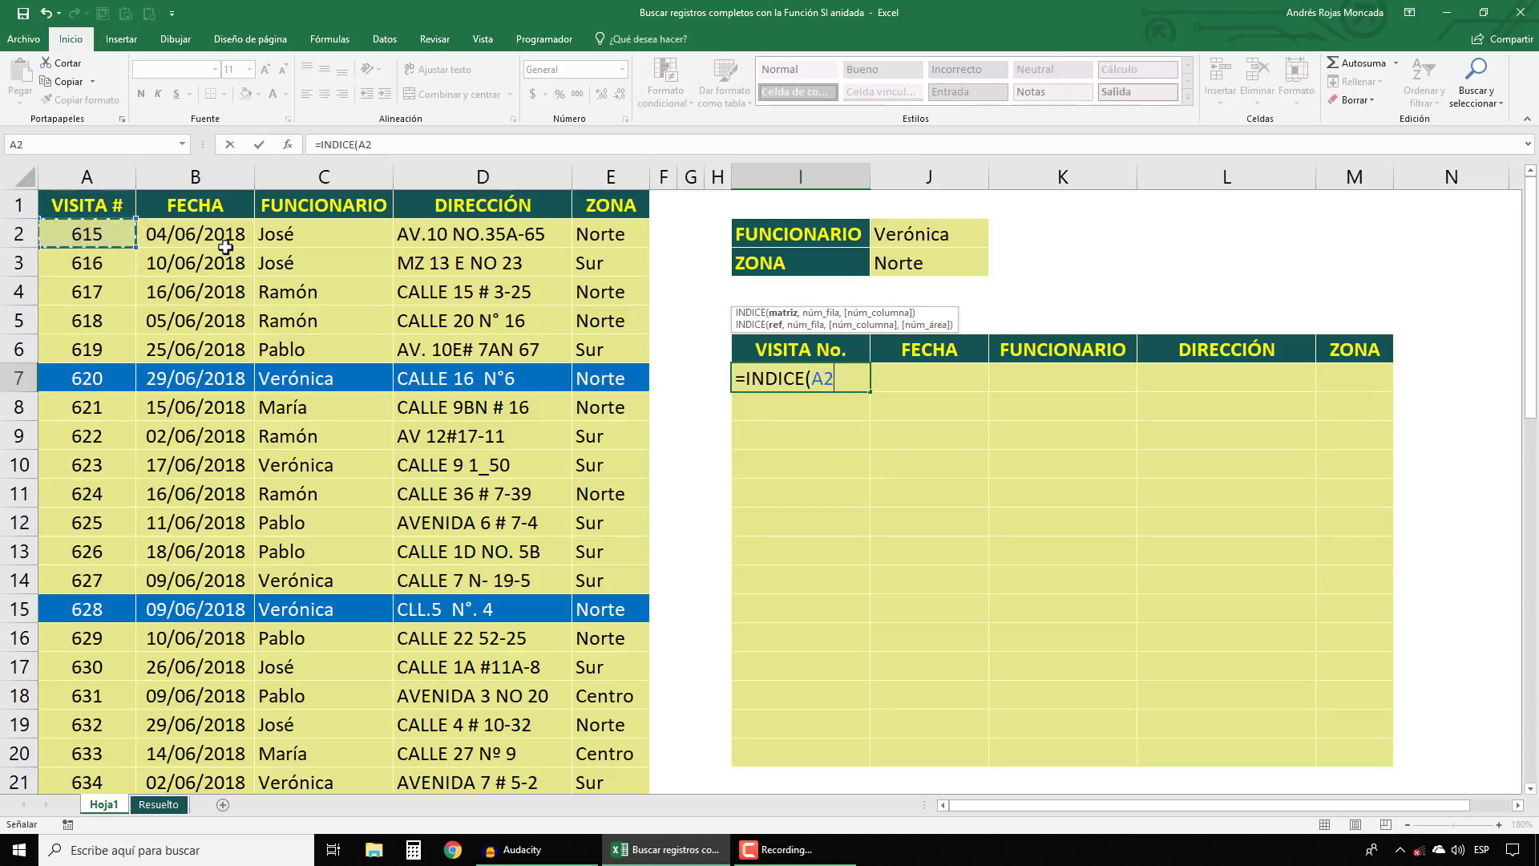
{"action": "key", "text": "ctrl+shift+Down"}
{"action": "key", "text": "ctrl+BackSpace"}
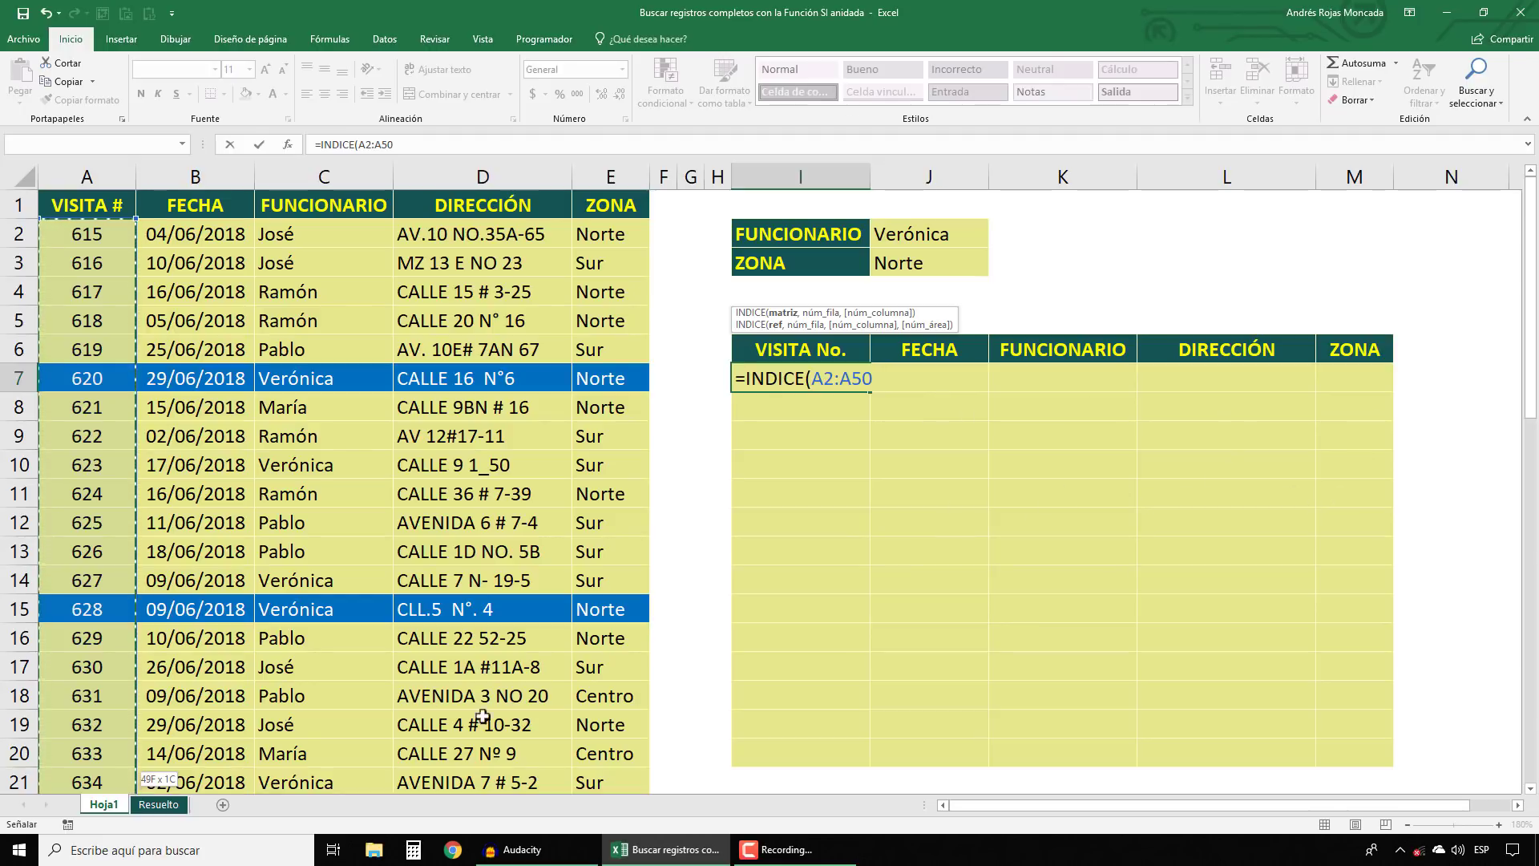
{"action": "left_click_drag", "start_coordinate": [78, 307], "coordinate": [79, 307]}
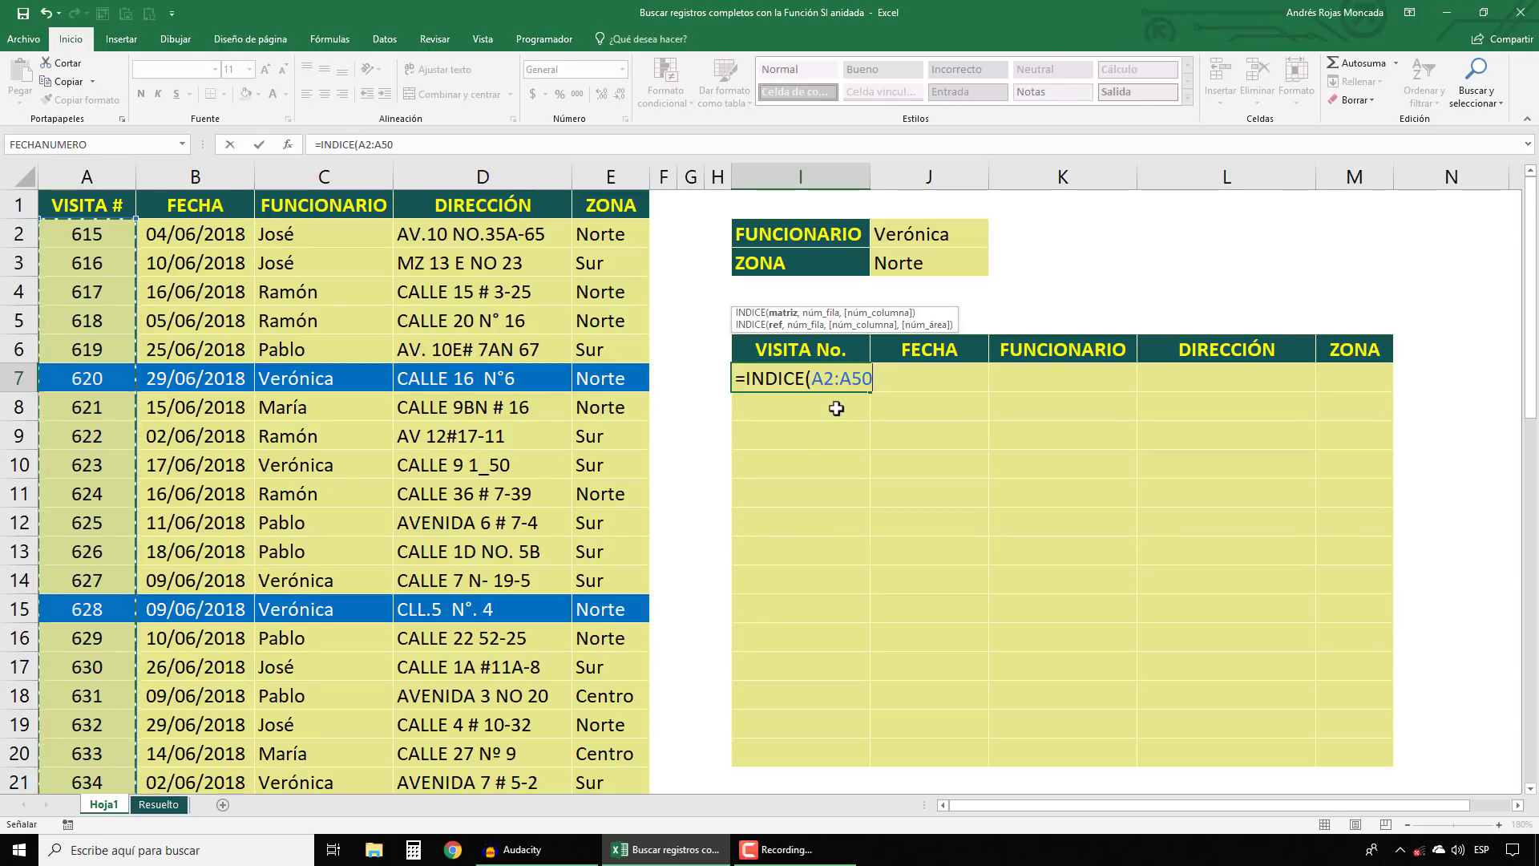
{"action": "key", "text": "F4"}
{"action": "key", "text": "F4"}
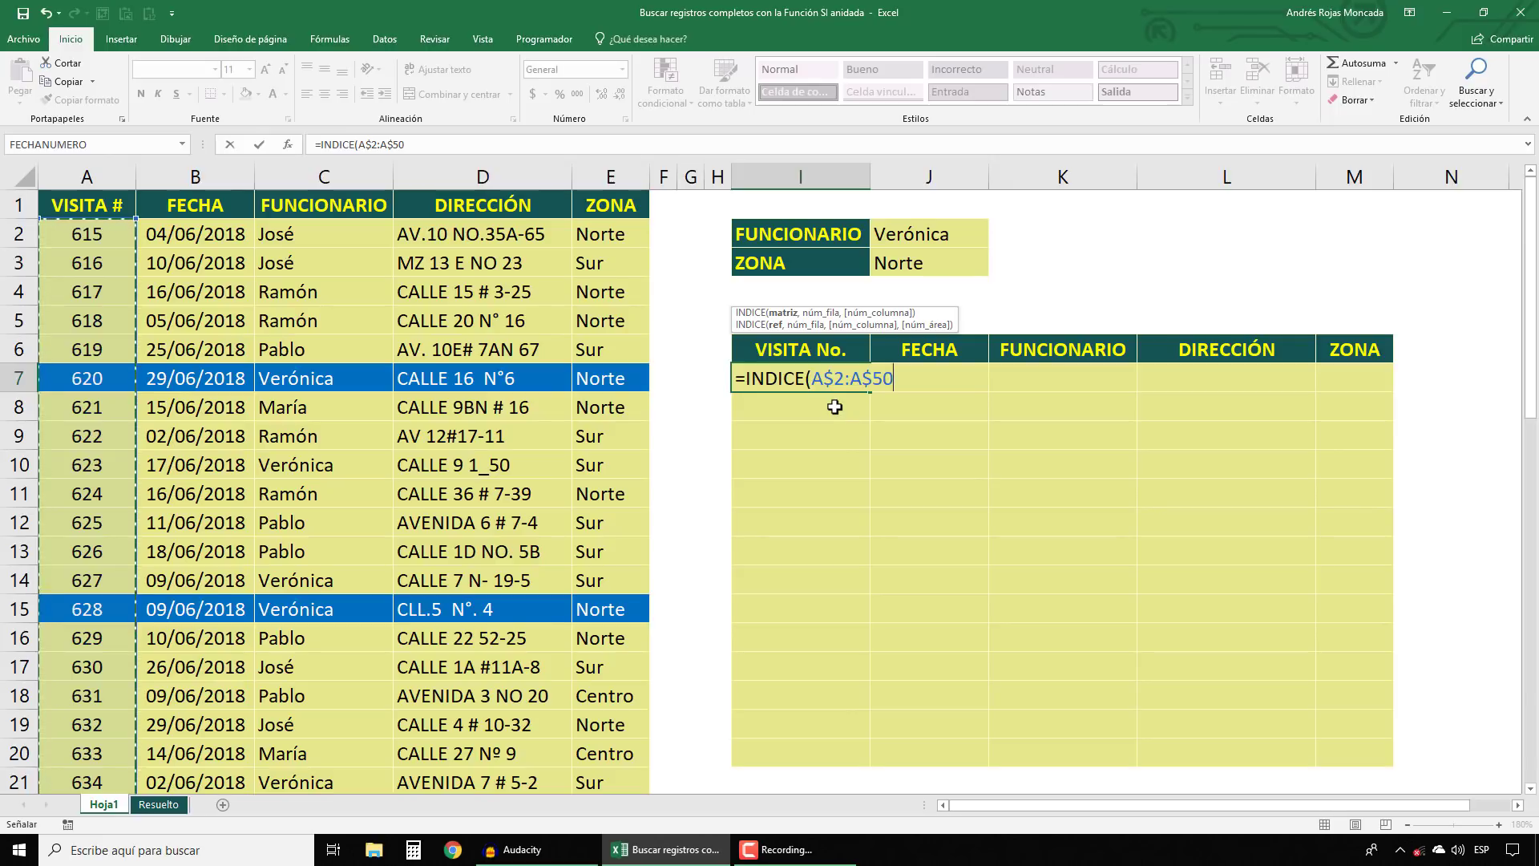
Step: Add a comma after A$2:A$50 so INDICE is ready for its row argument
{"action": "type", "text": ","}
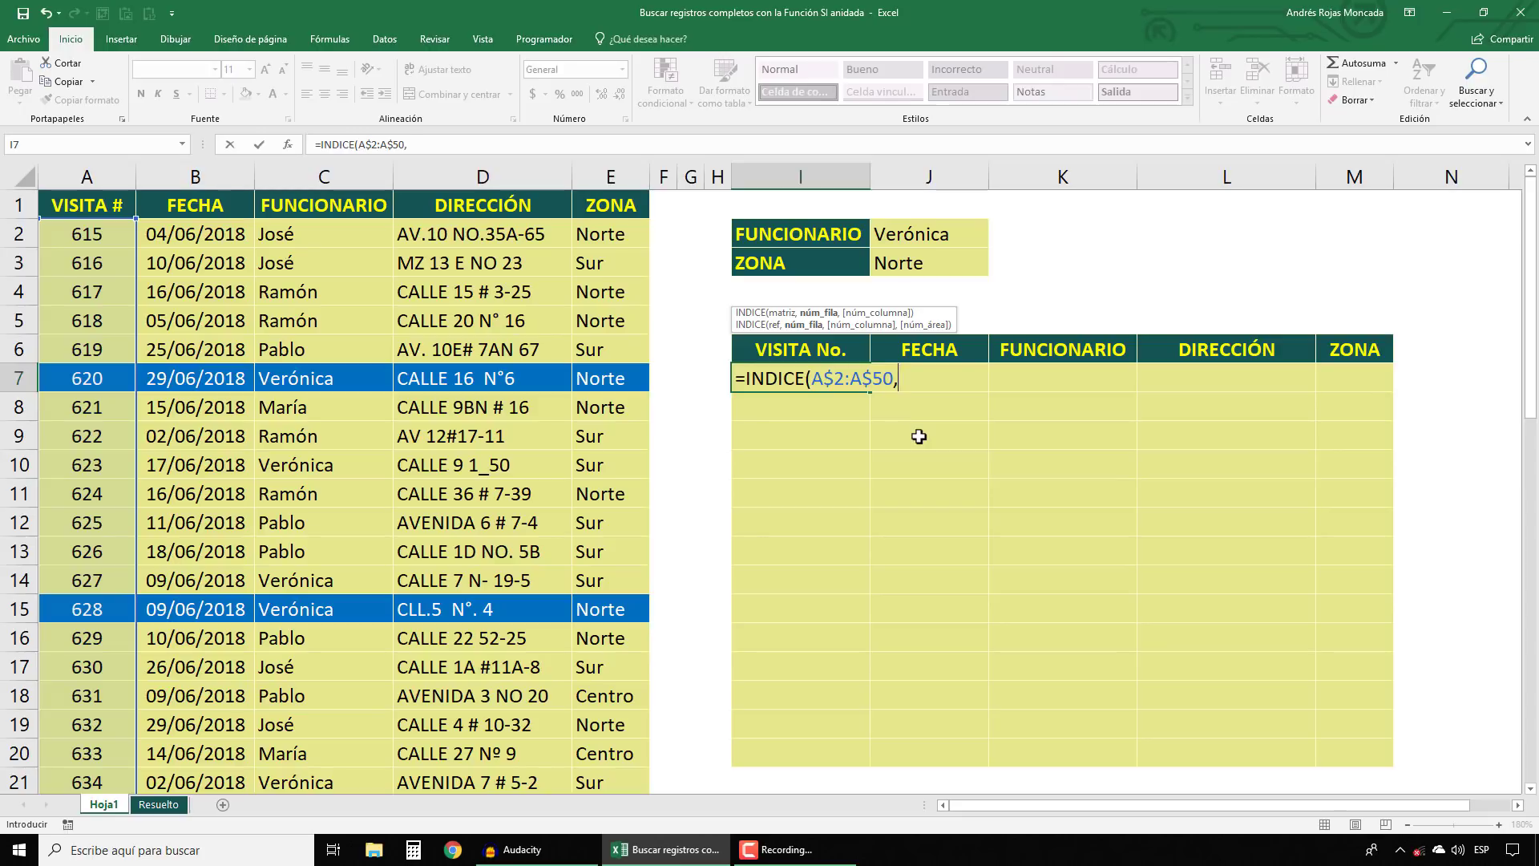
Step: Insert K.ESIMO.MENOR( as INDICE's row argument and start a nested SI( inside it
{"action": "type", "text": "k.esi"}
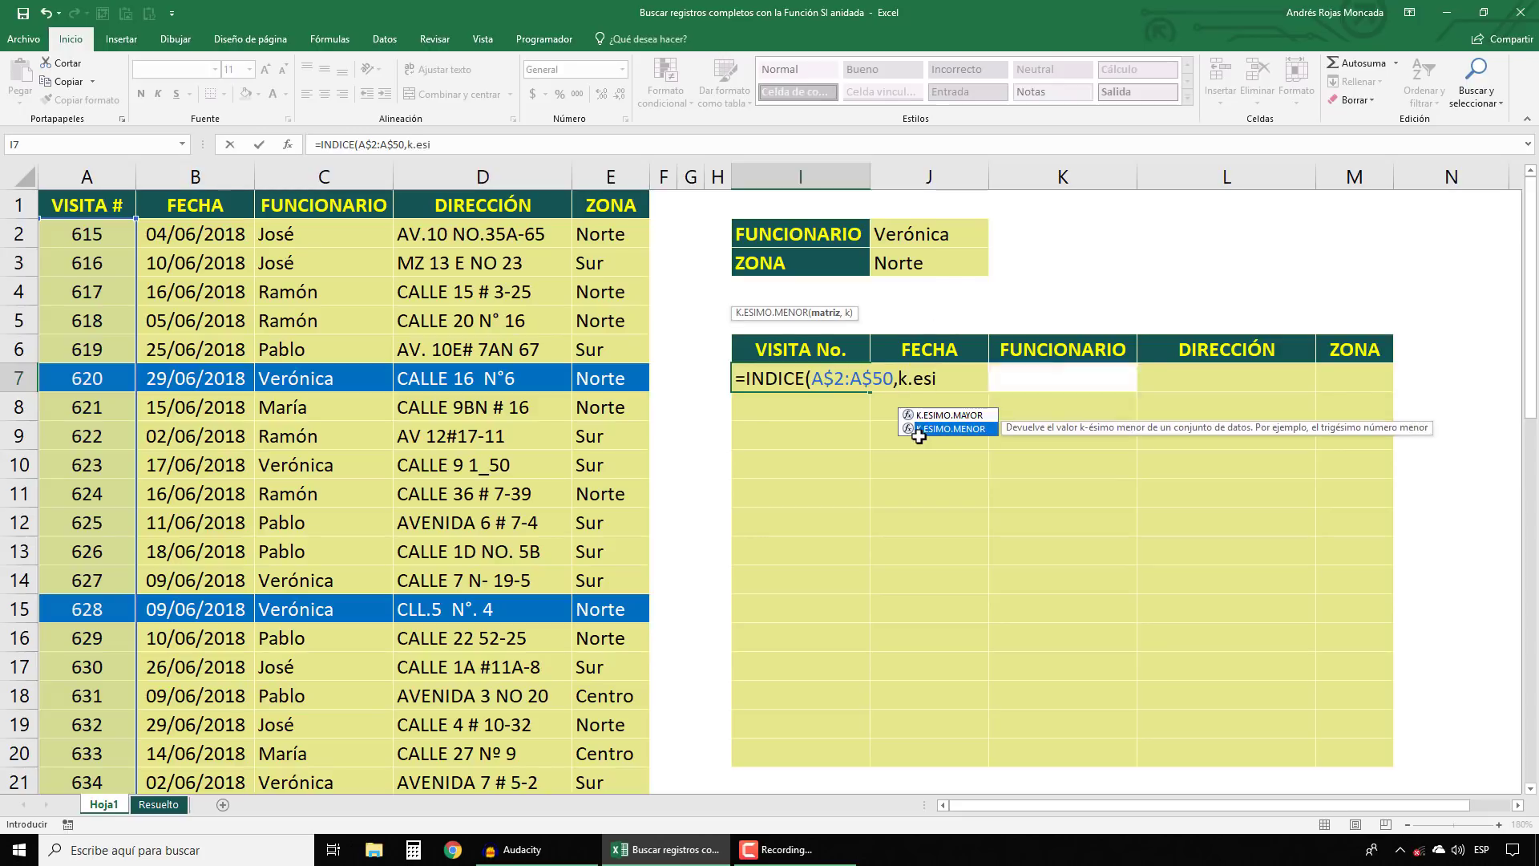
{"action": "key", "text": "Tab"}
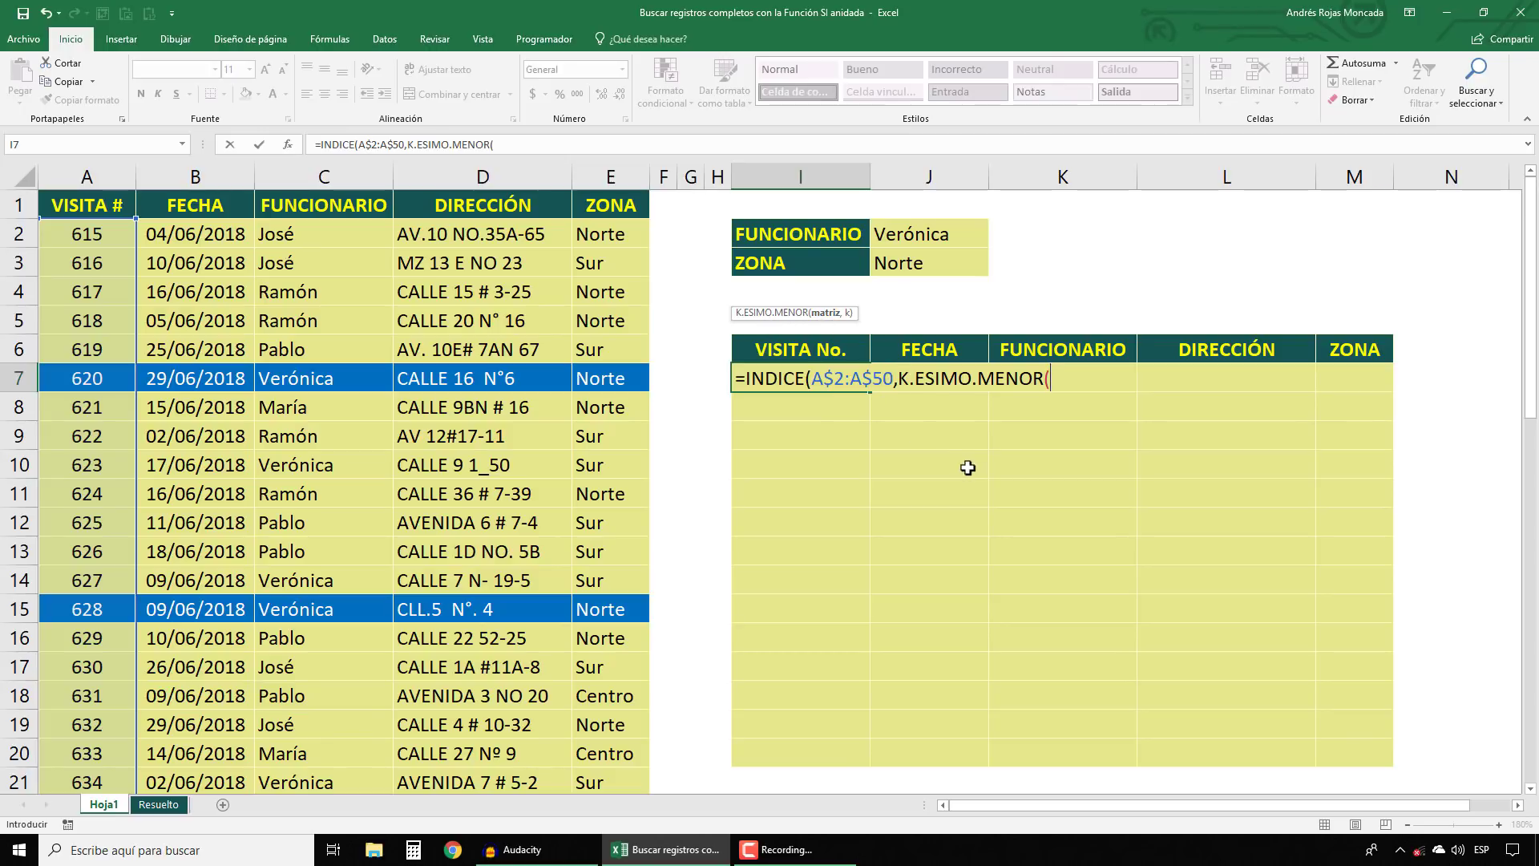
{"action": "type", "text": "SI"}
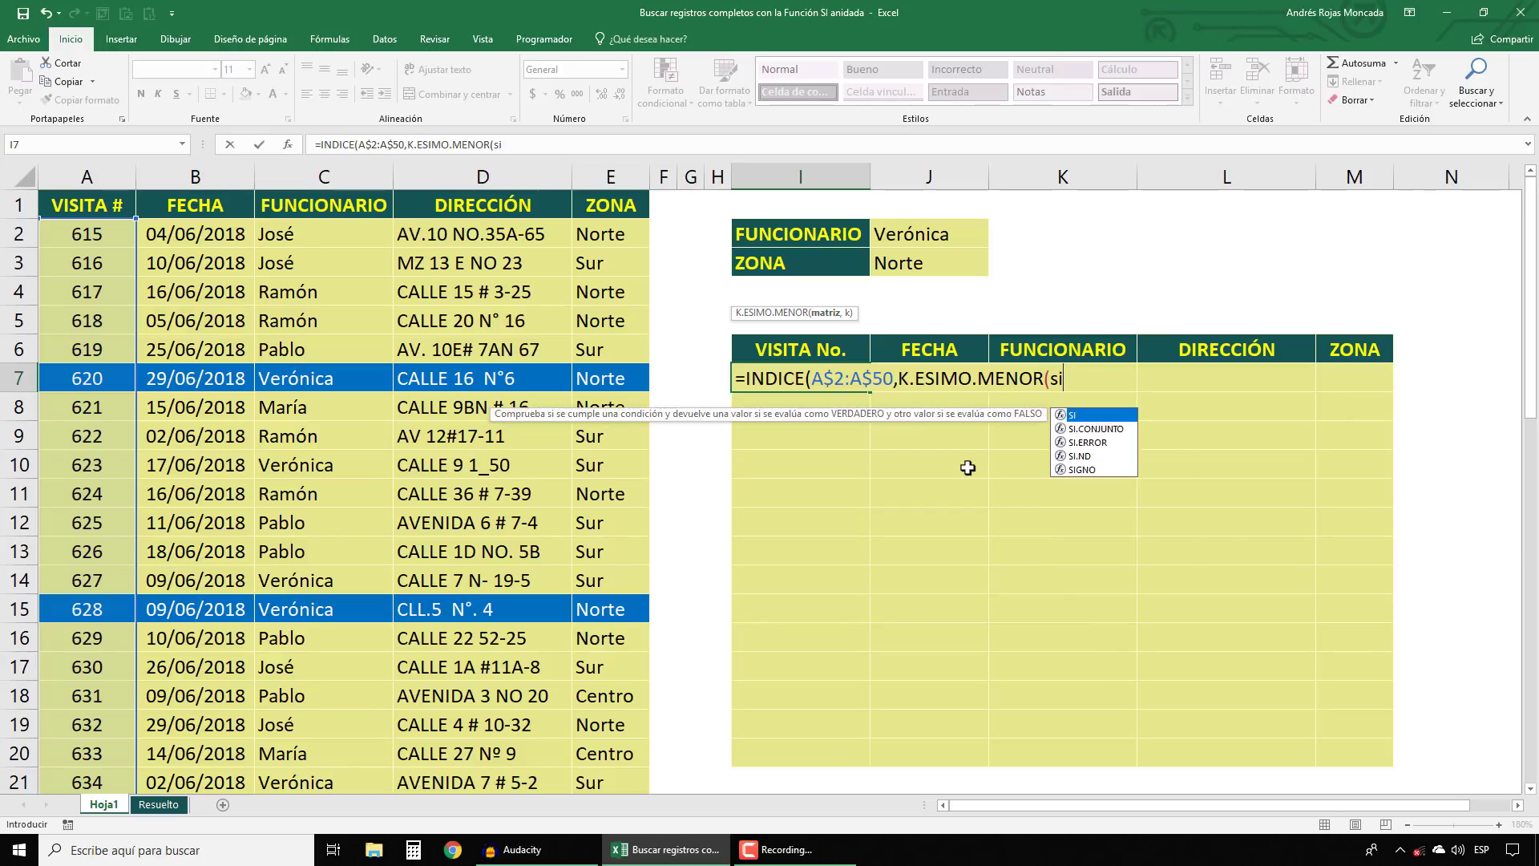
{"action": "type", "text": "("}
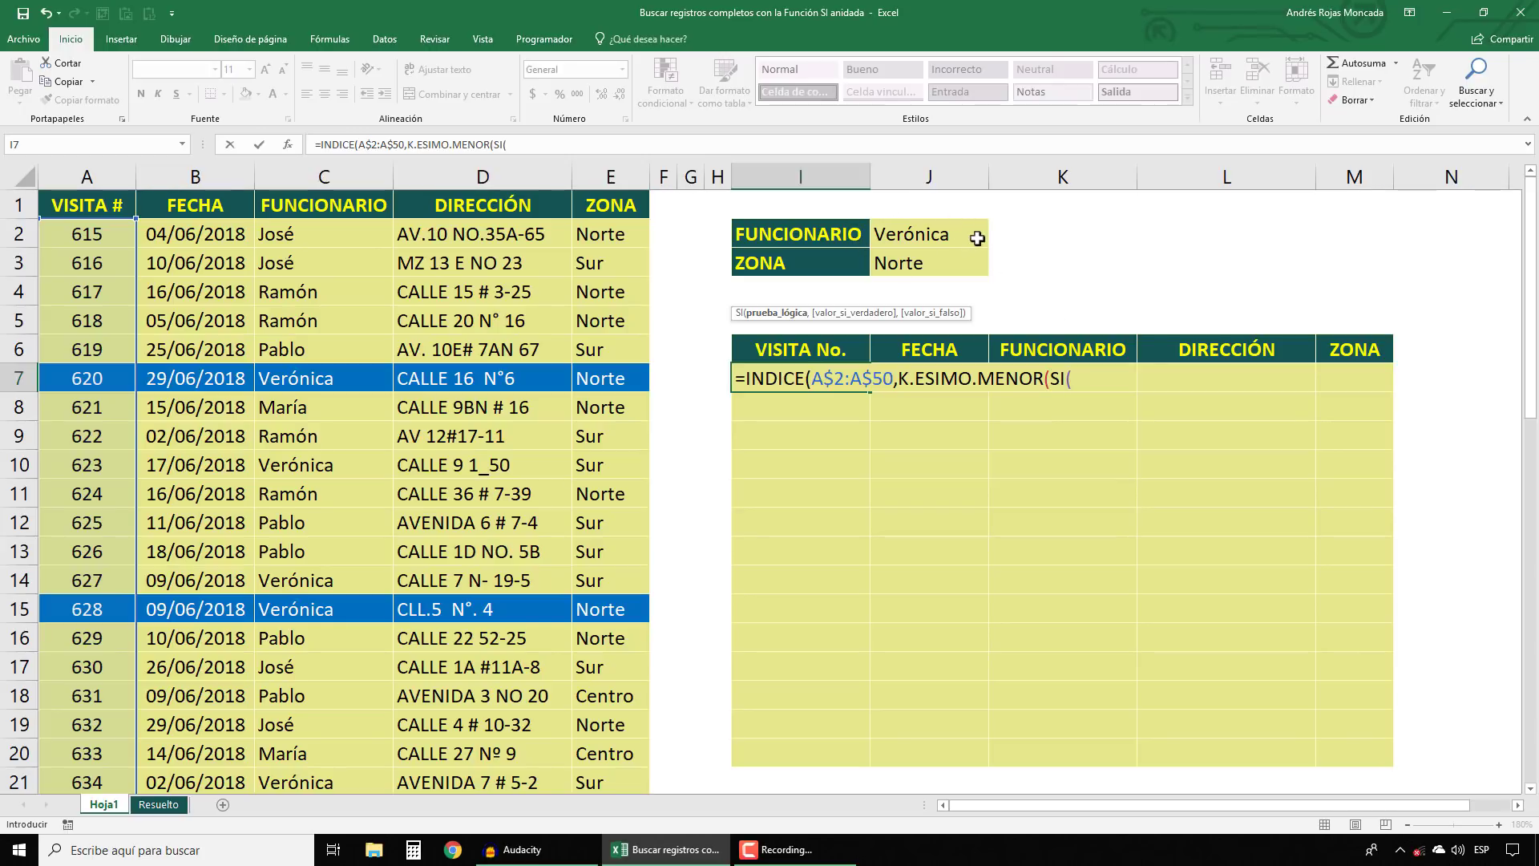
Step: Make the SI condition $C$2:$C$50=$J$2 and preview it as a VERDADERO/FALSO array with F9
{"action": "left_click", "coordinate": [345, 238]}
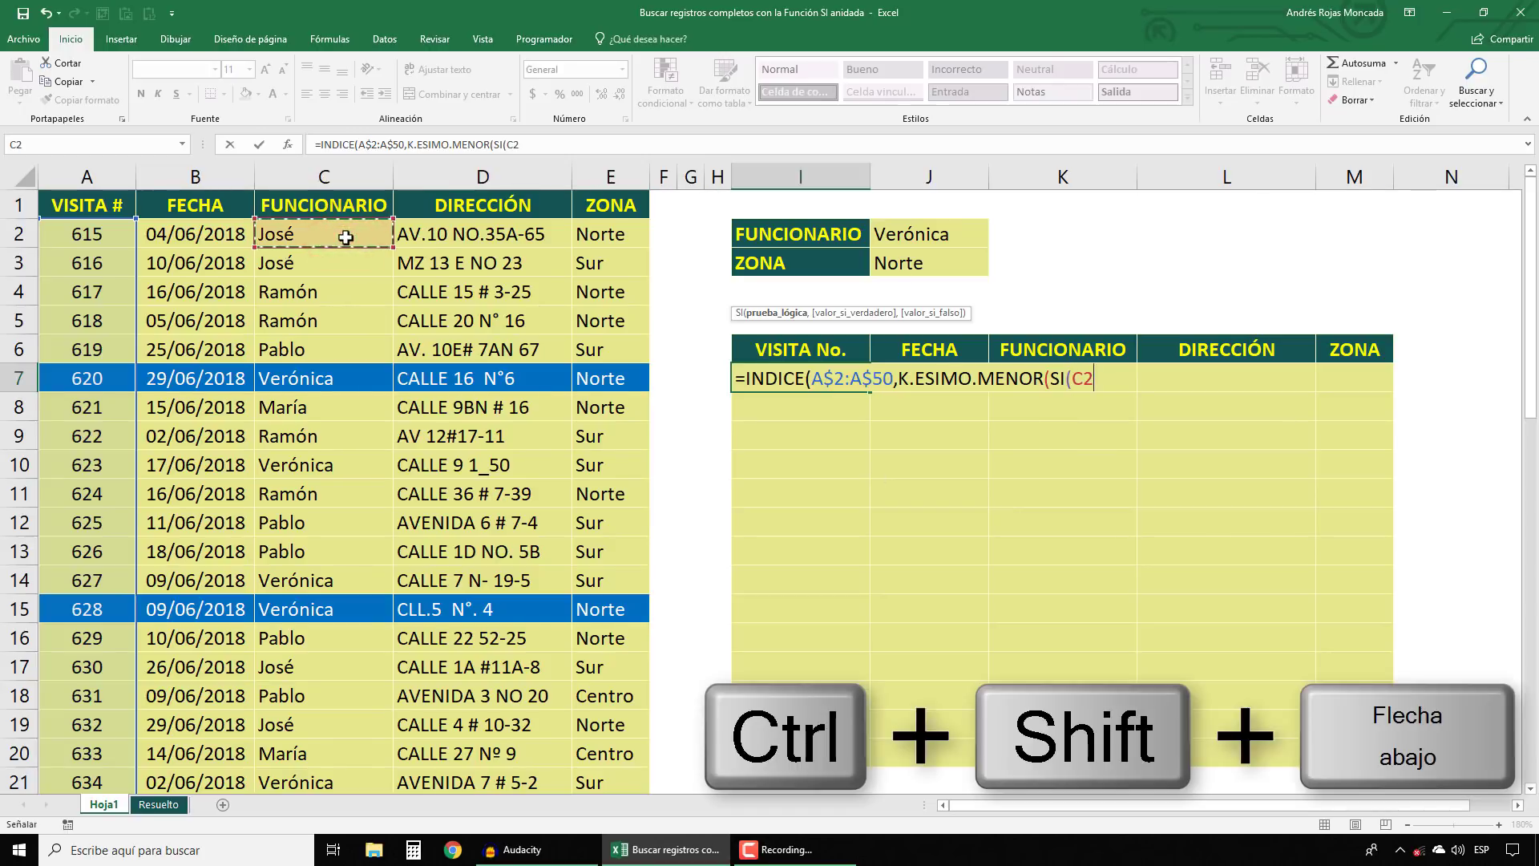
{"action": "key", "text": "ctrl+shift+Down"}
{"action": "key", "text": "ctrl+BackSpace"}
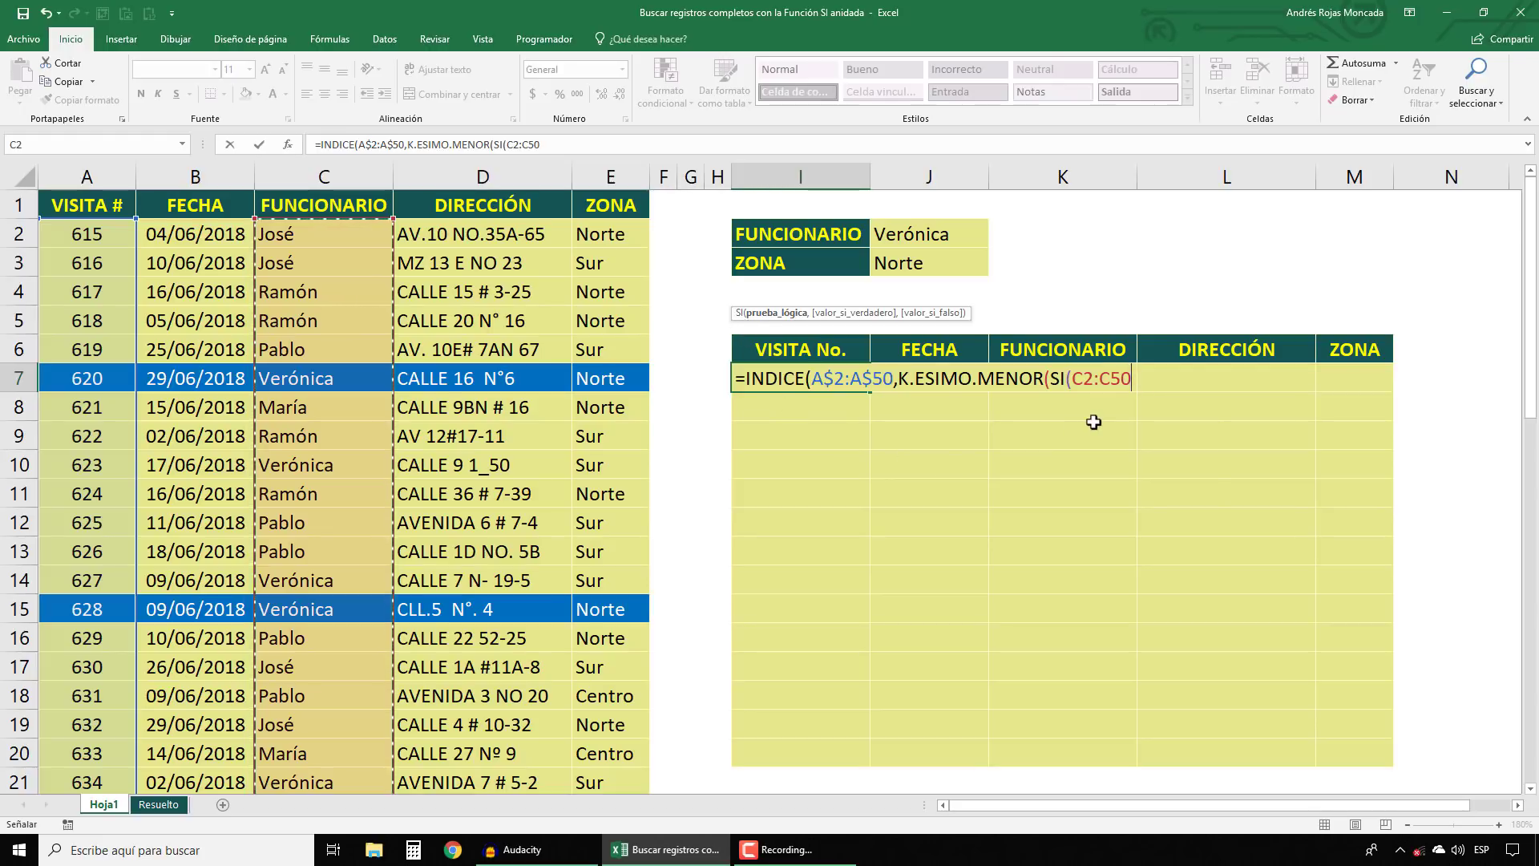
{"action": "key", "text": "F4"}
{"action": "type", "text": "$C$50="}
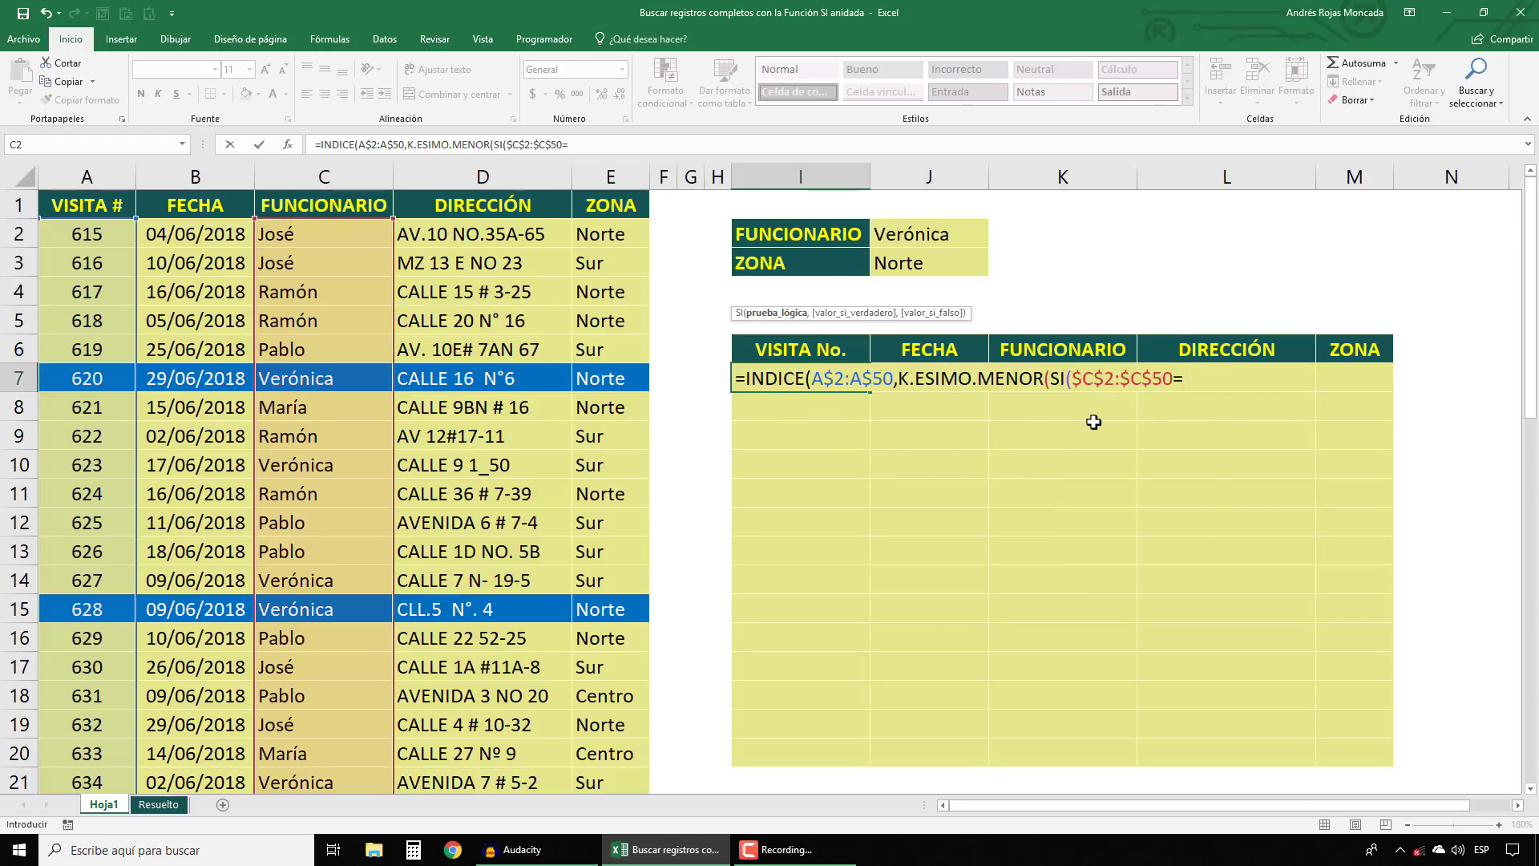
{"action": "left_click", "coordinate": [934, 233]}
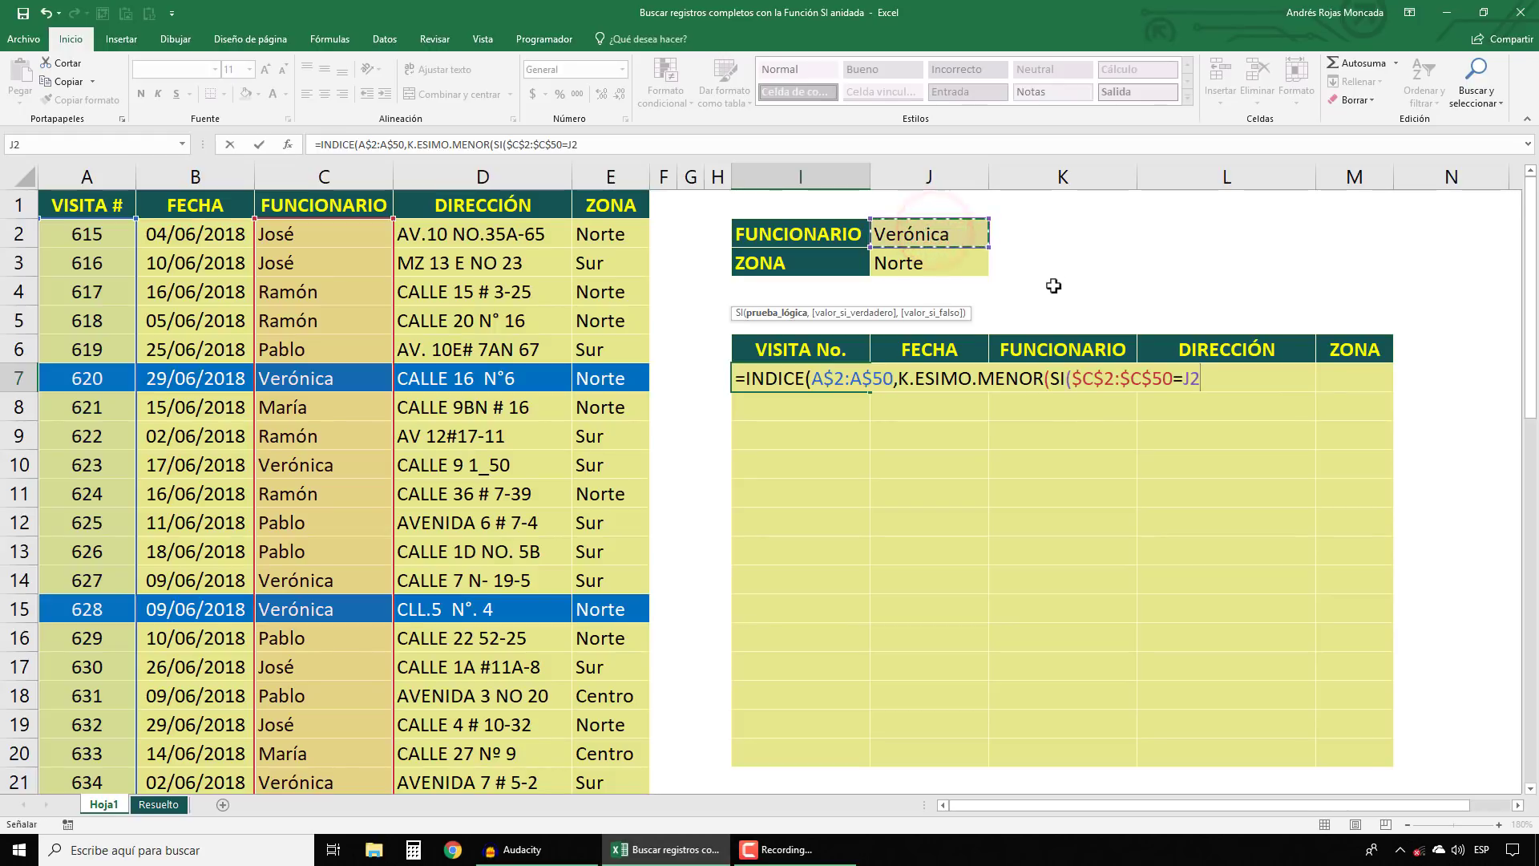
{"action": "key", "text": "F4"}
{"action": "left_click", "coordinate": [771, 312]}
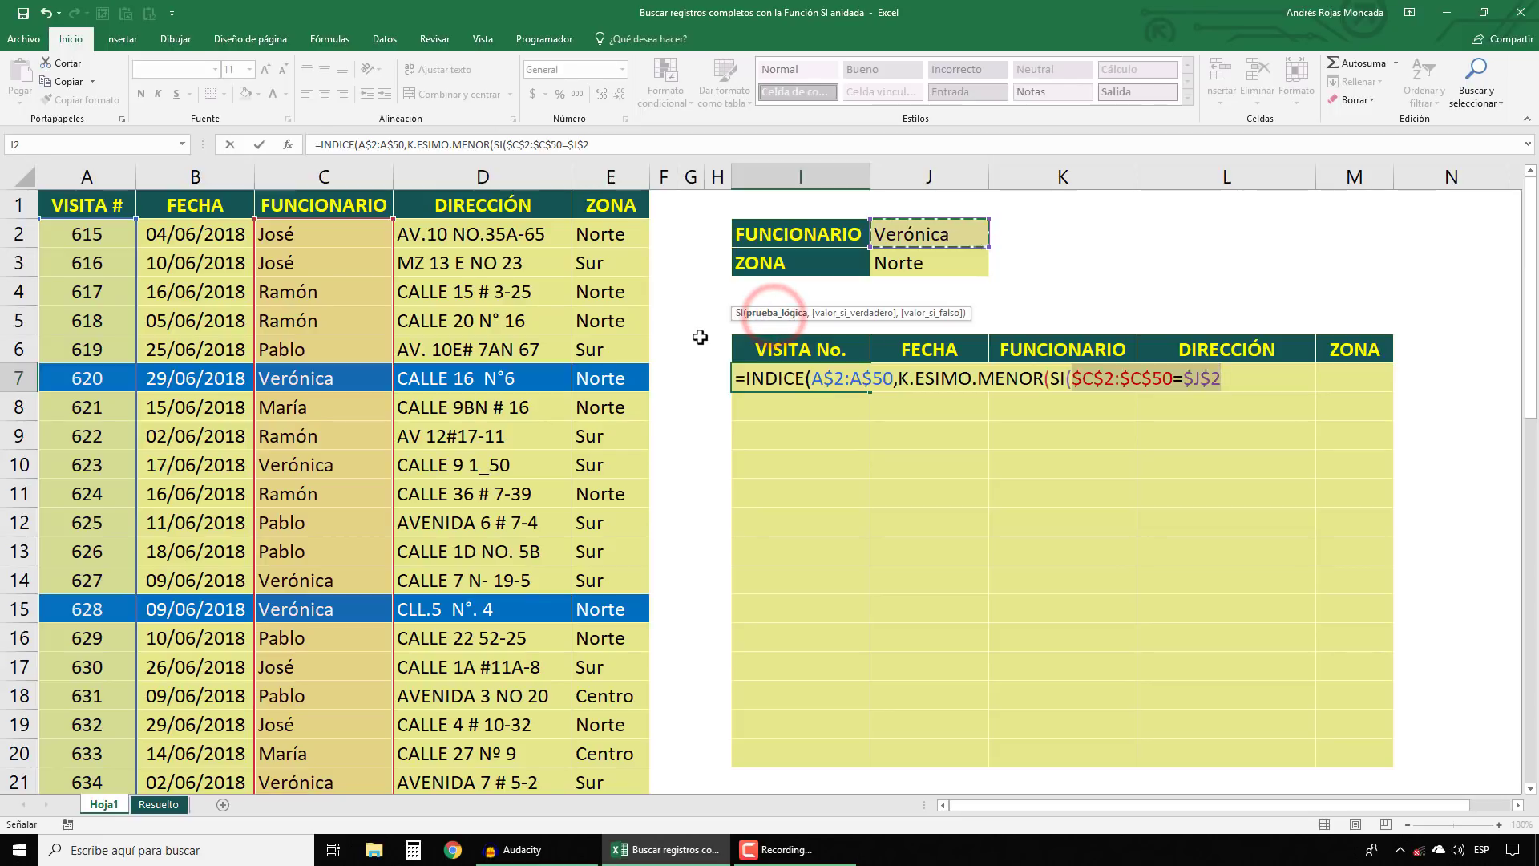
{"action": "key", "text": "F9"}
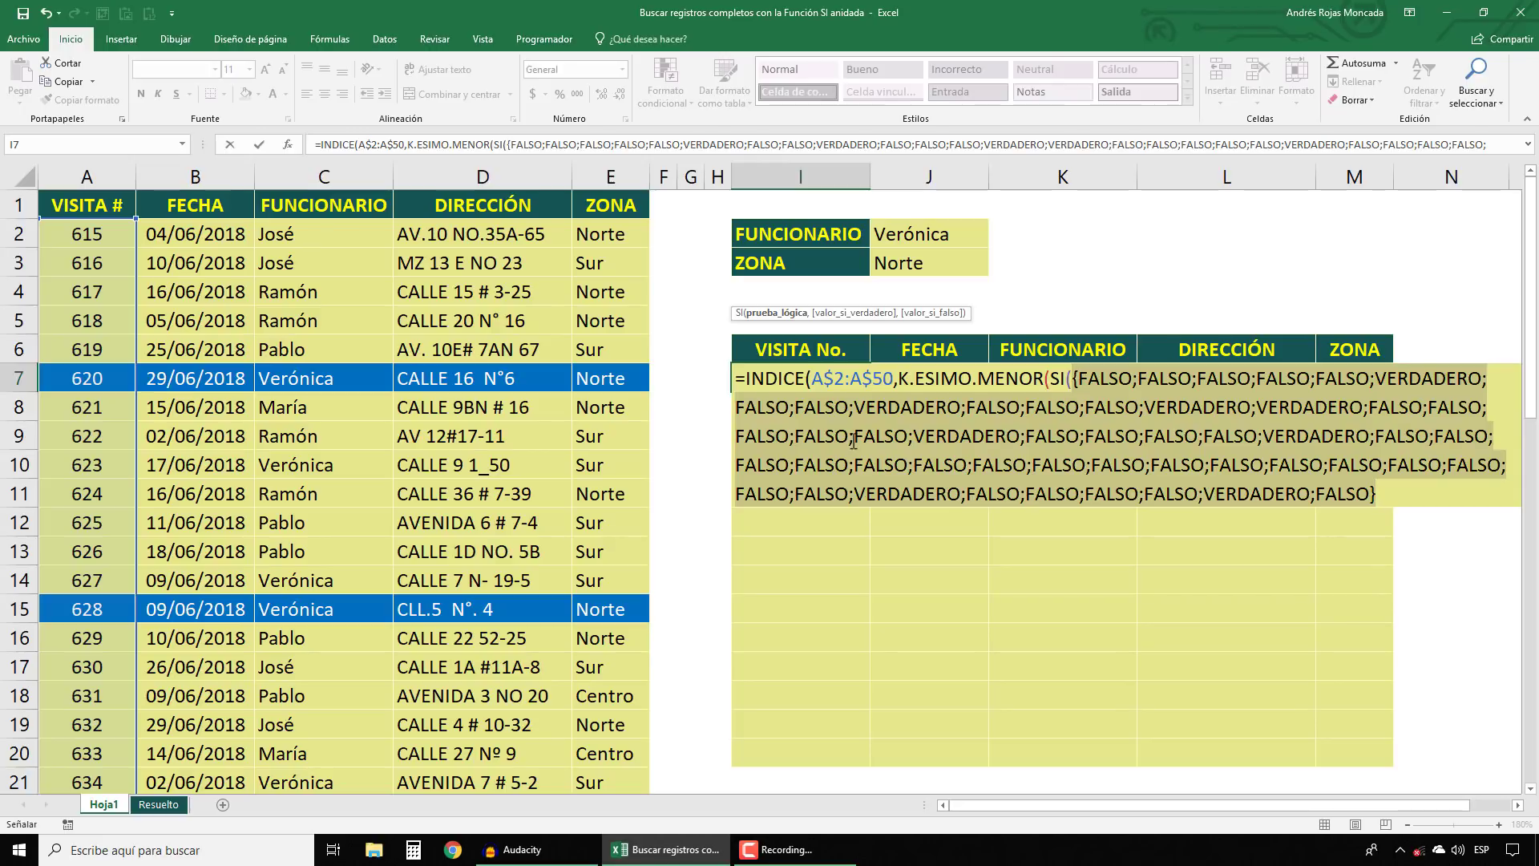
Step: Undo the F9 preview, then add a comma and a nested SI( as the value-if-true argument
{"action": "key", "text": "ctrl+z"}
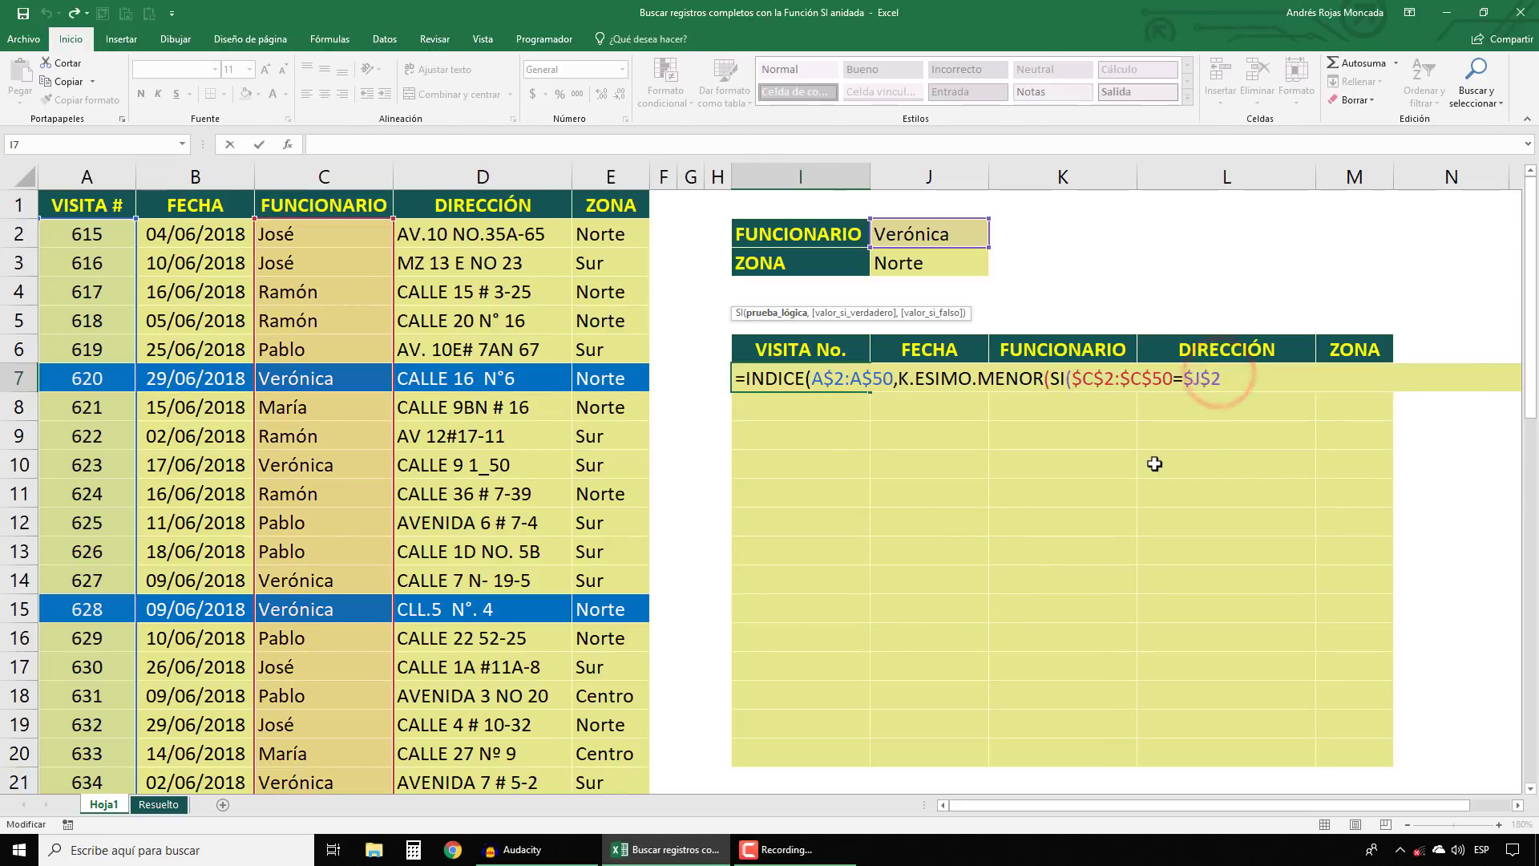
{"action": "type", "text": ","}
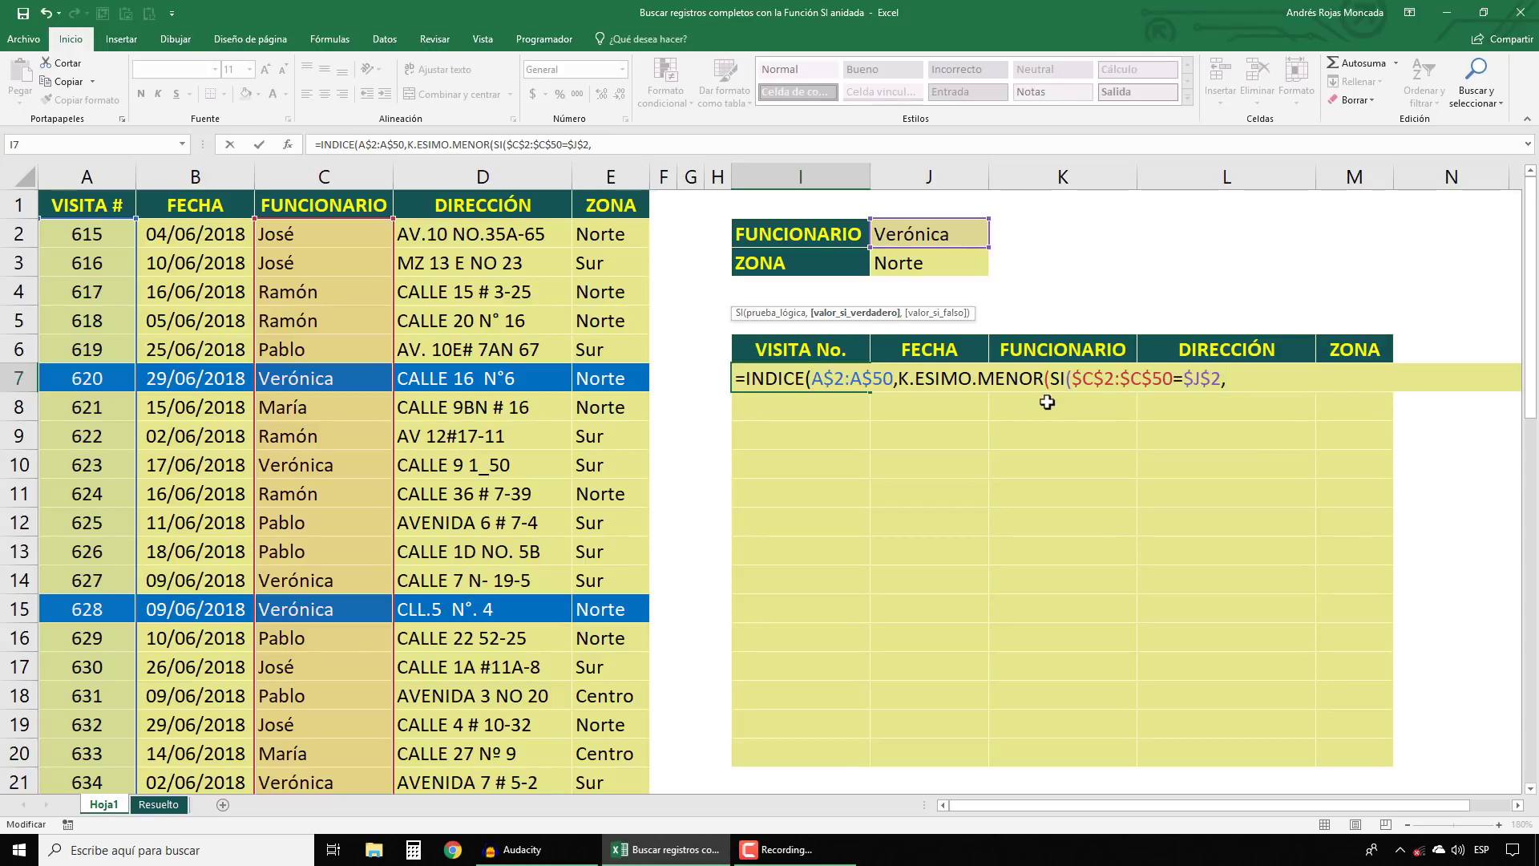
{"action": "type", "text": "SI("}
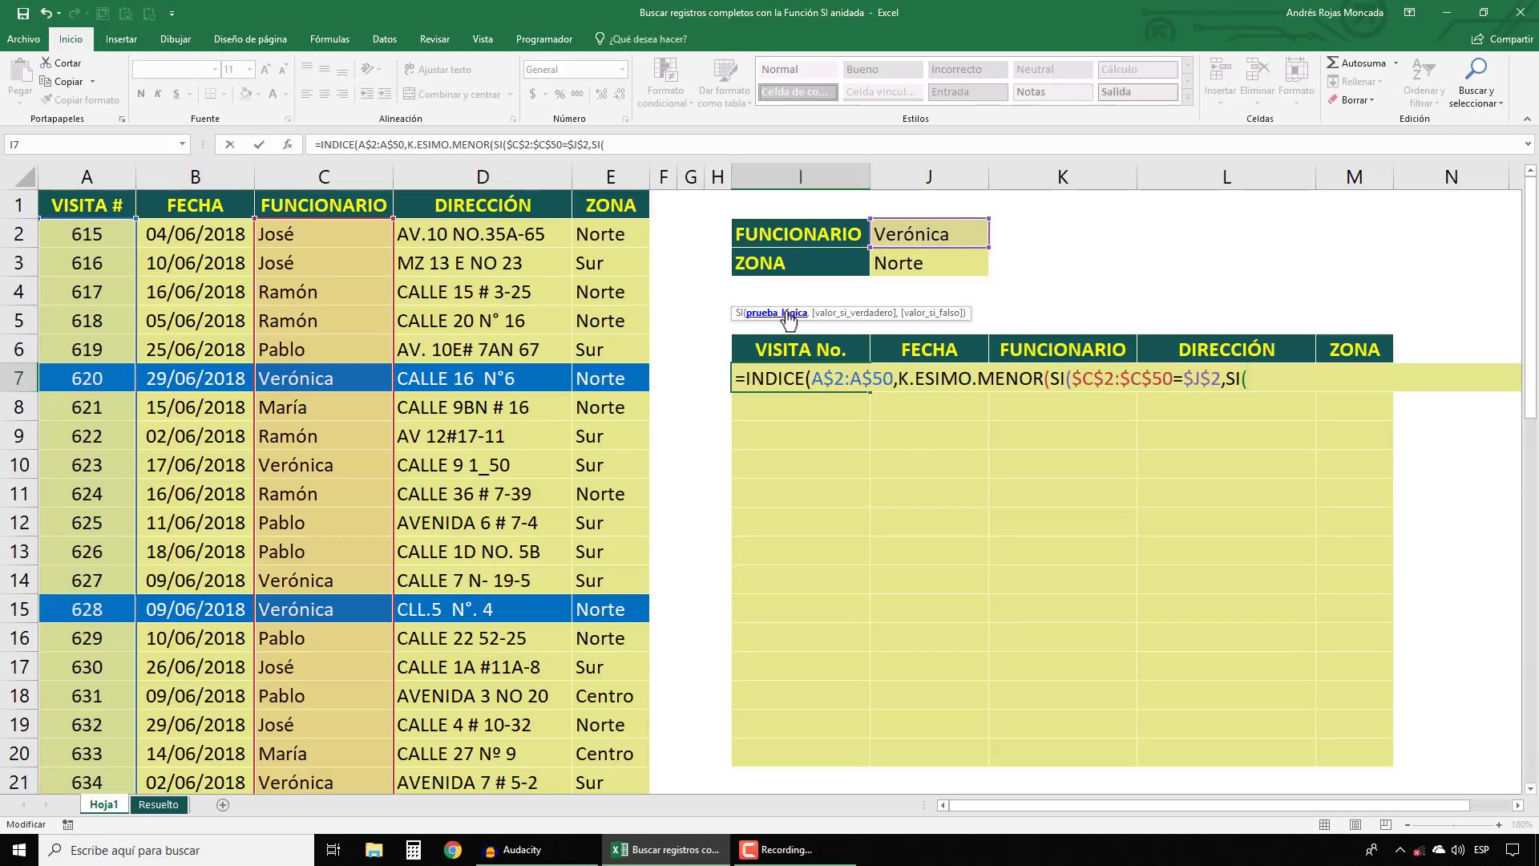
Step: Give the nested SI the zona test $E$2:$E$50=$J$3, followed by a comma
{"action": "left_click", "coordinate": [611, 234]}
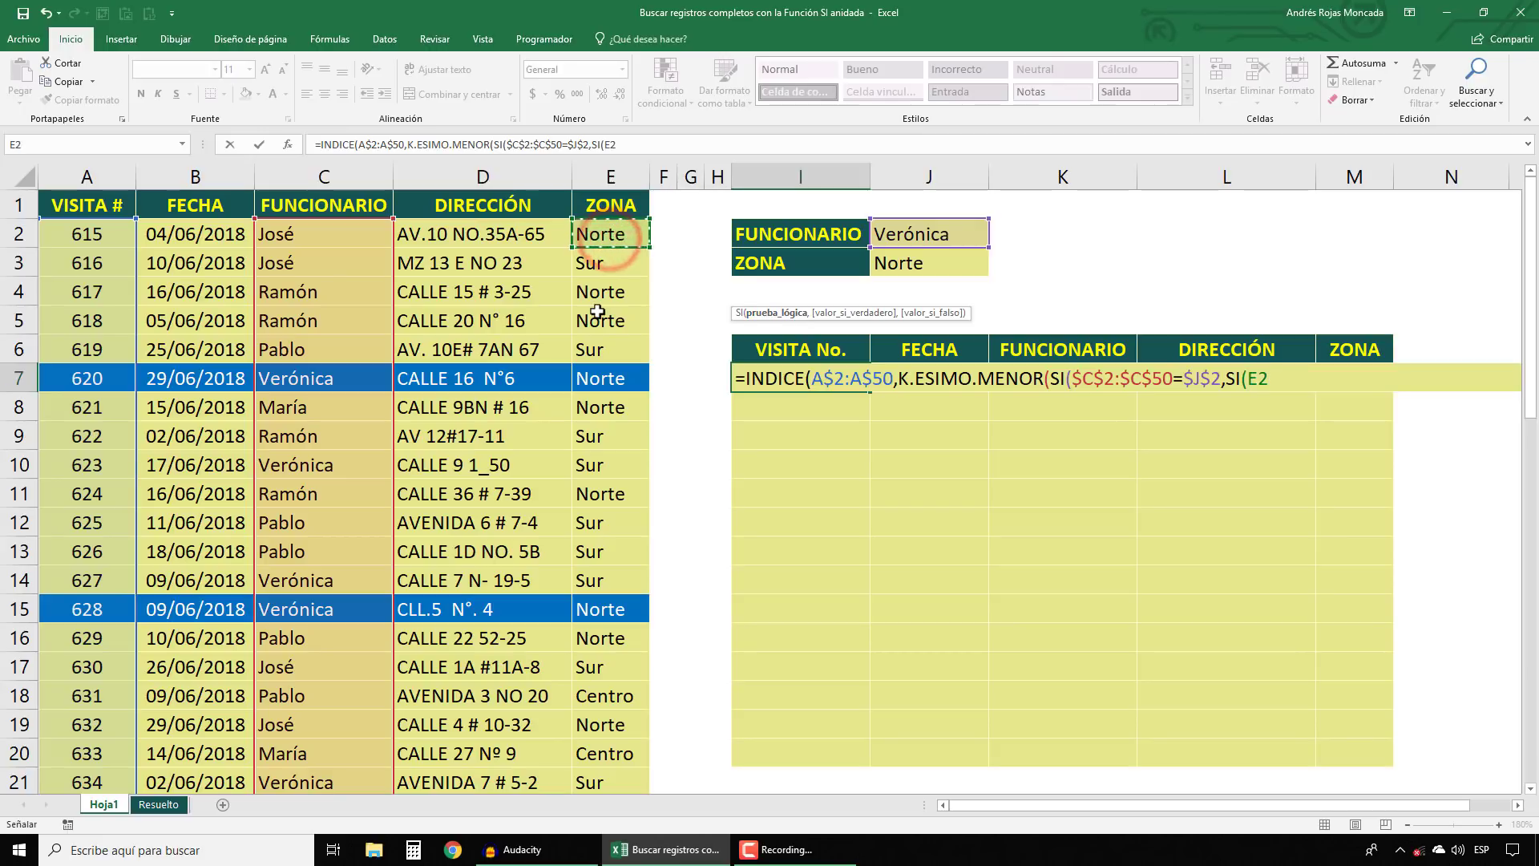
{"action": "key", "text": "ctrl+shift+Down"}
{"action": "key", "text": "ctrl+BackSpace"}
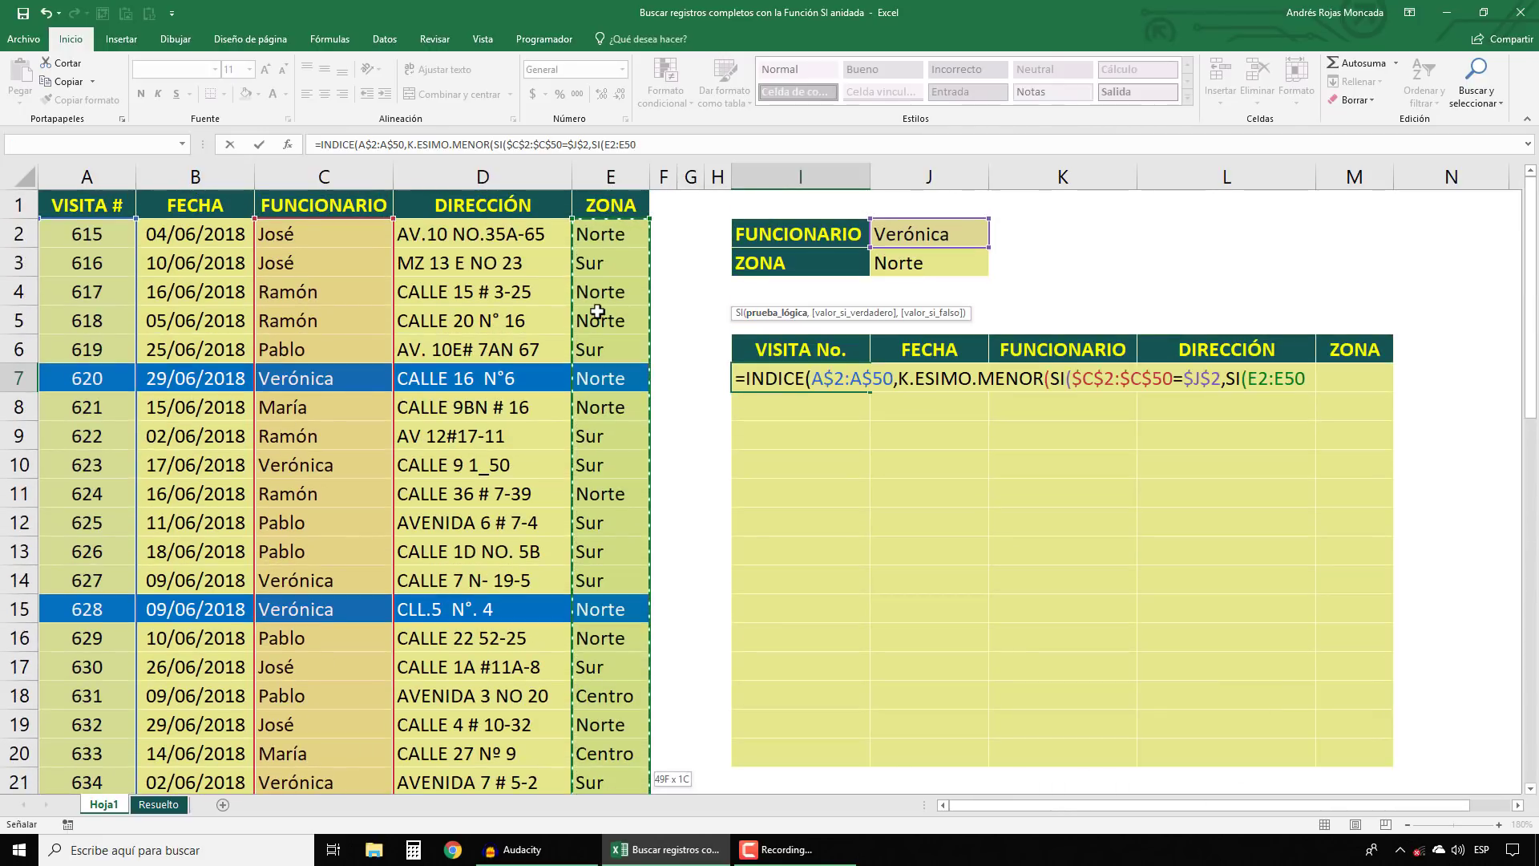
{"action": "key", "text": "F4"}
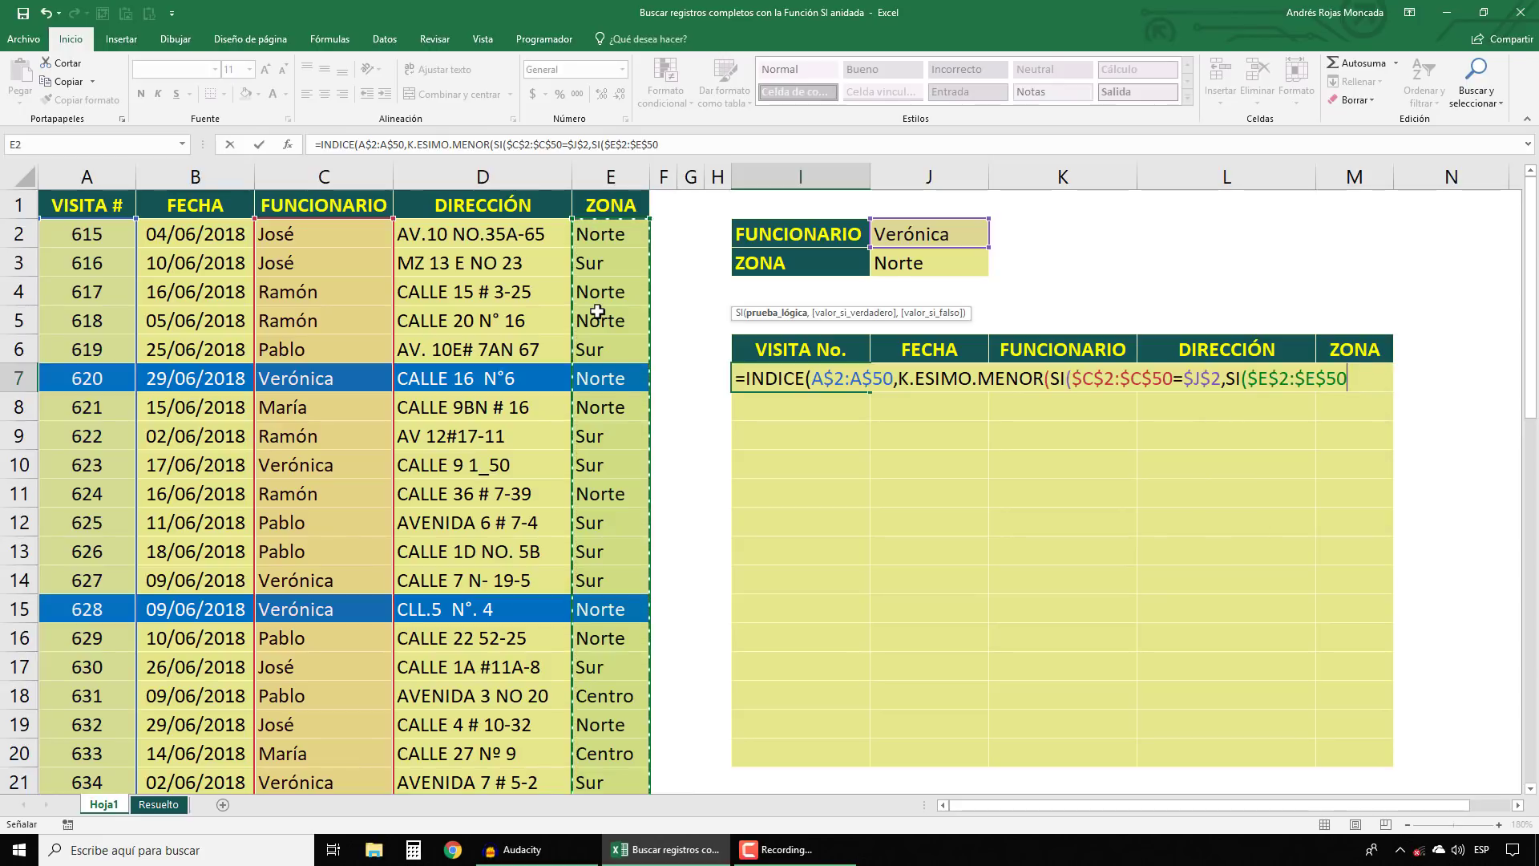
{"action": "type", "text": "="}
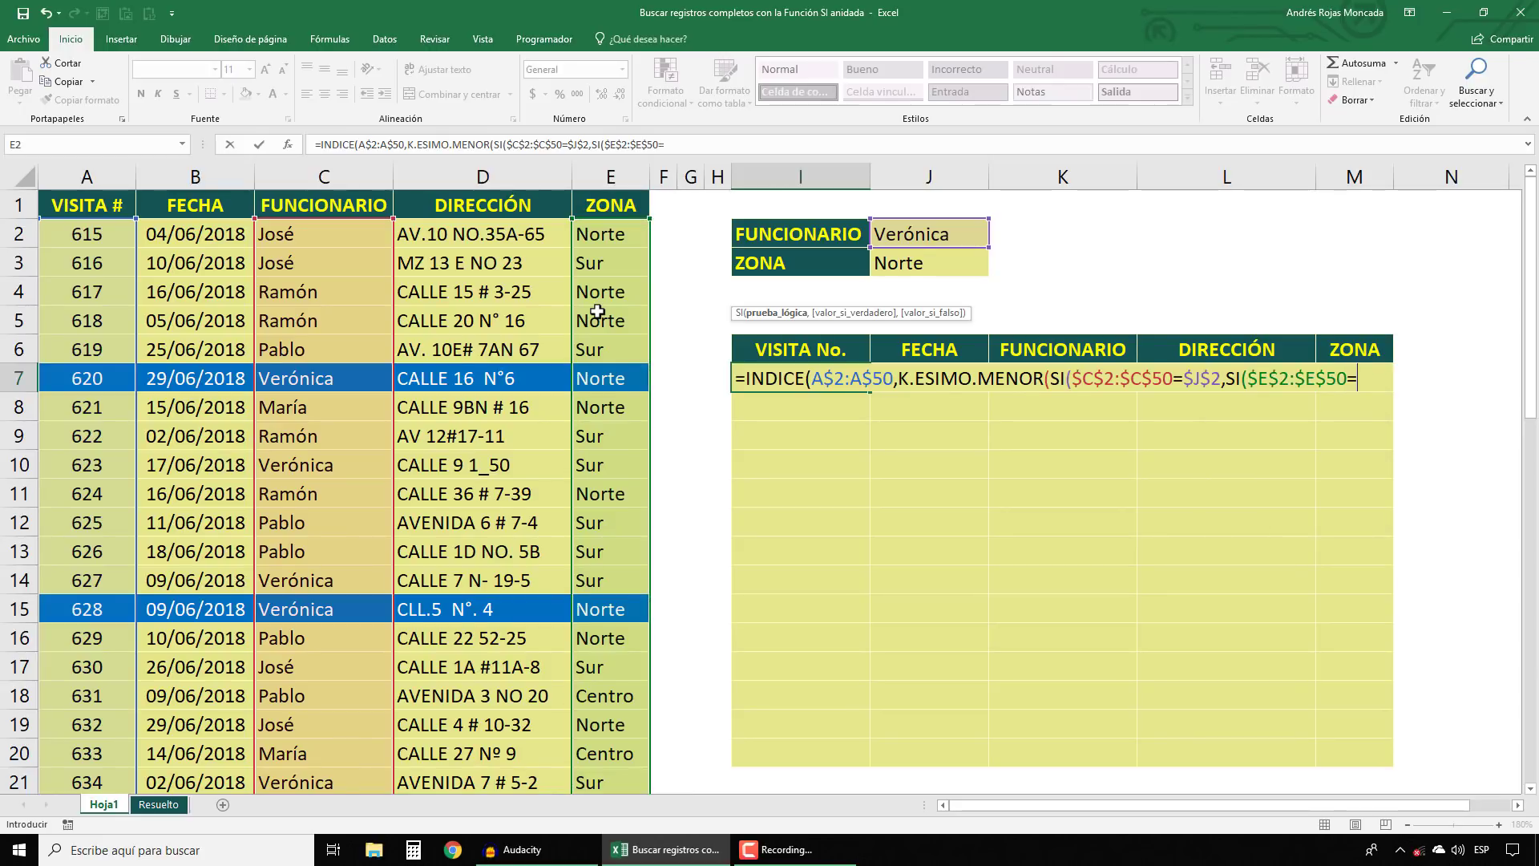
{"action": "left_click", "coordinate": [896, 266]}
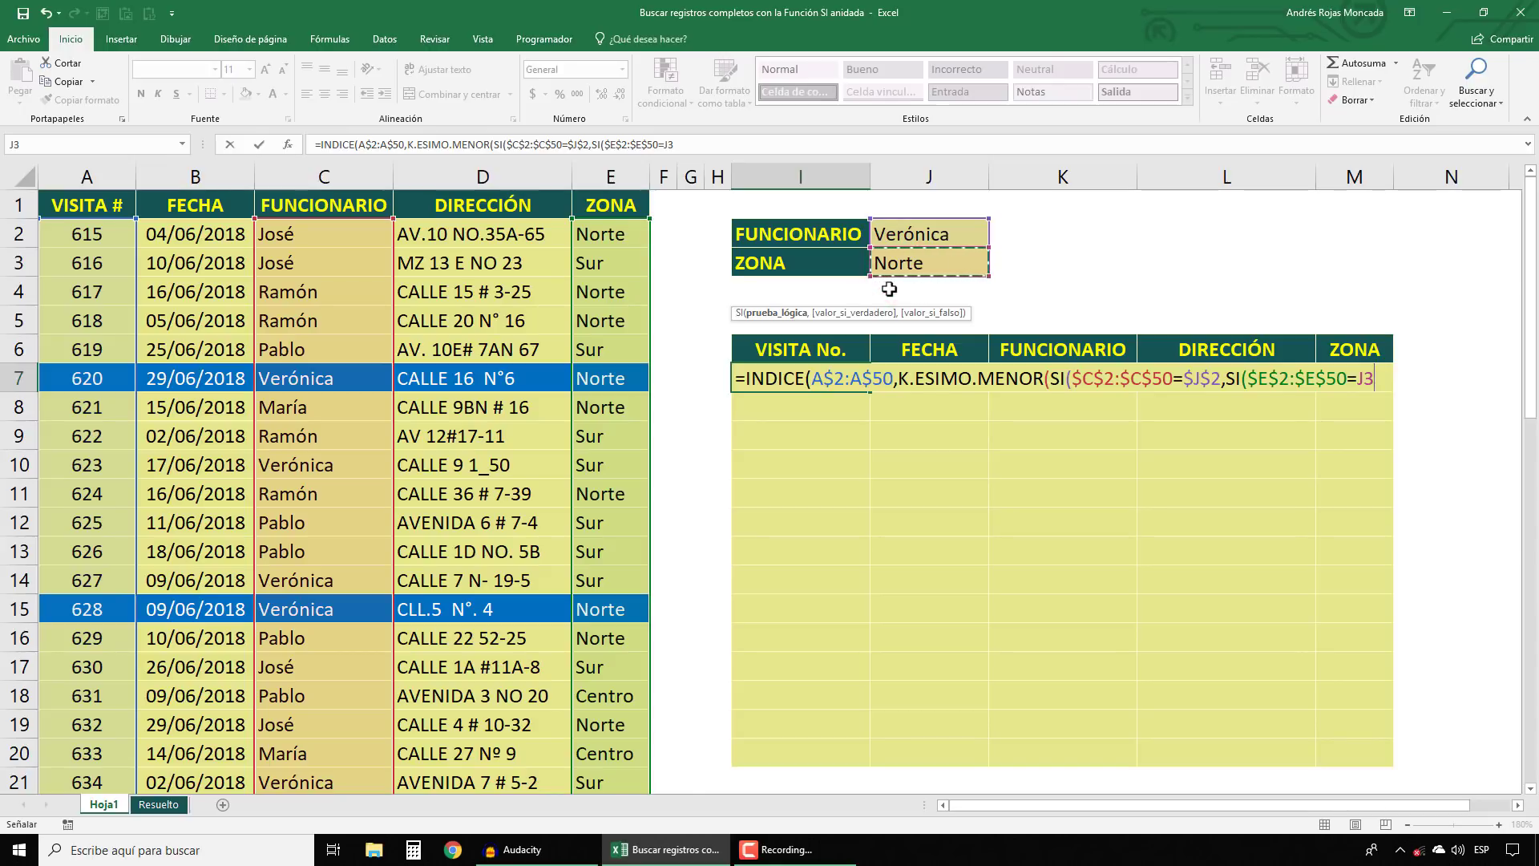
{"action": "key", "text": "F4"}
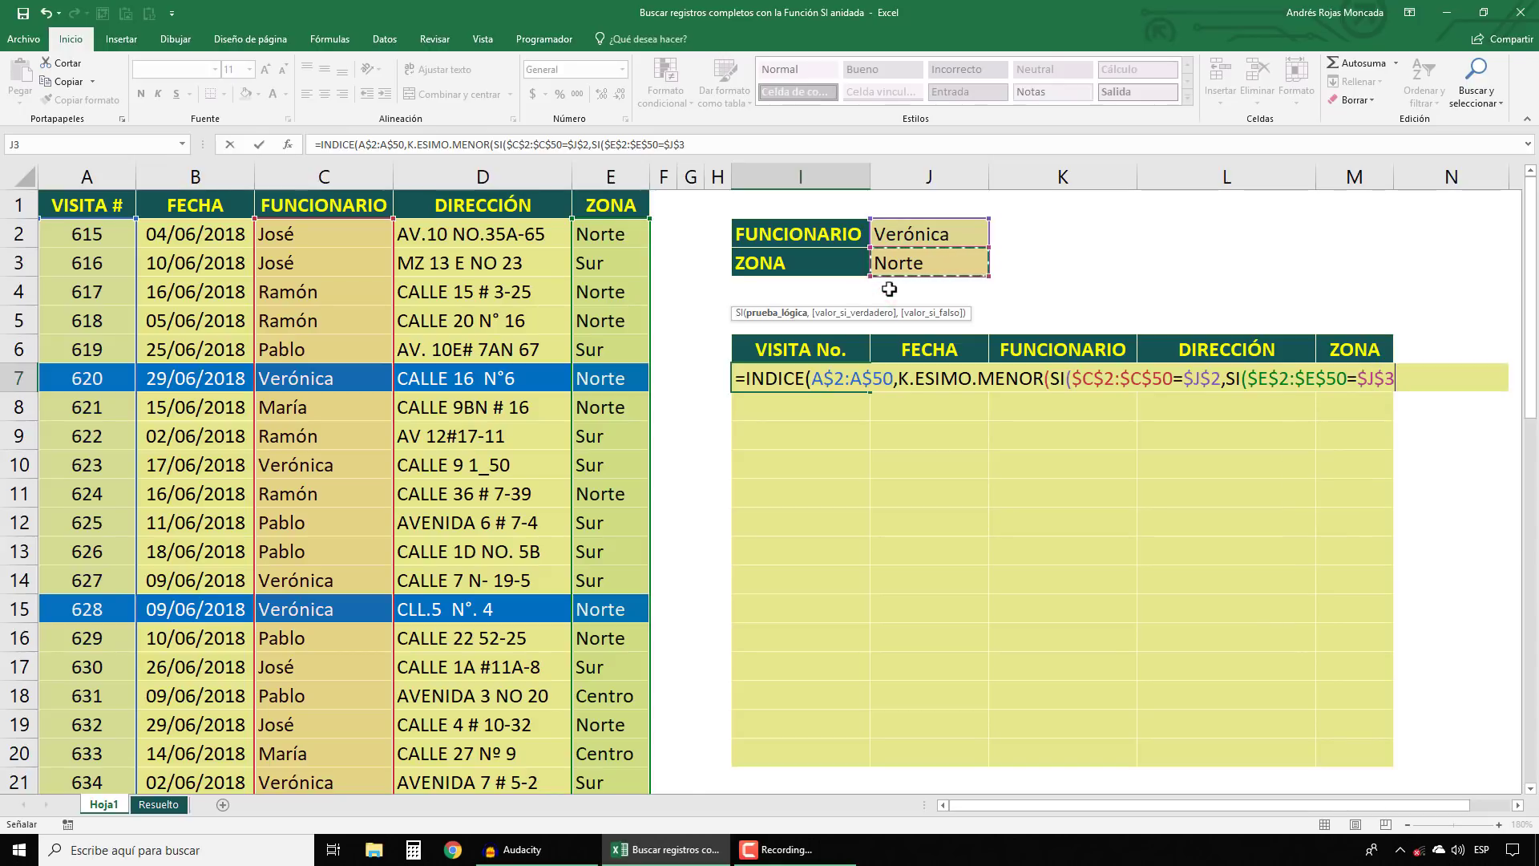
{"action": "type", "text": ","}
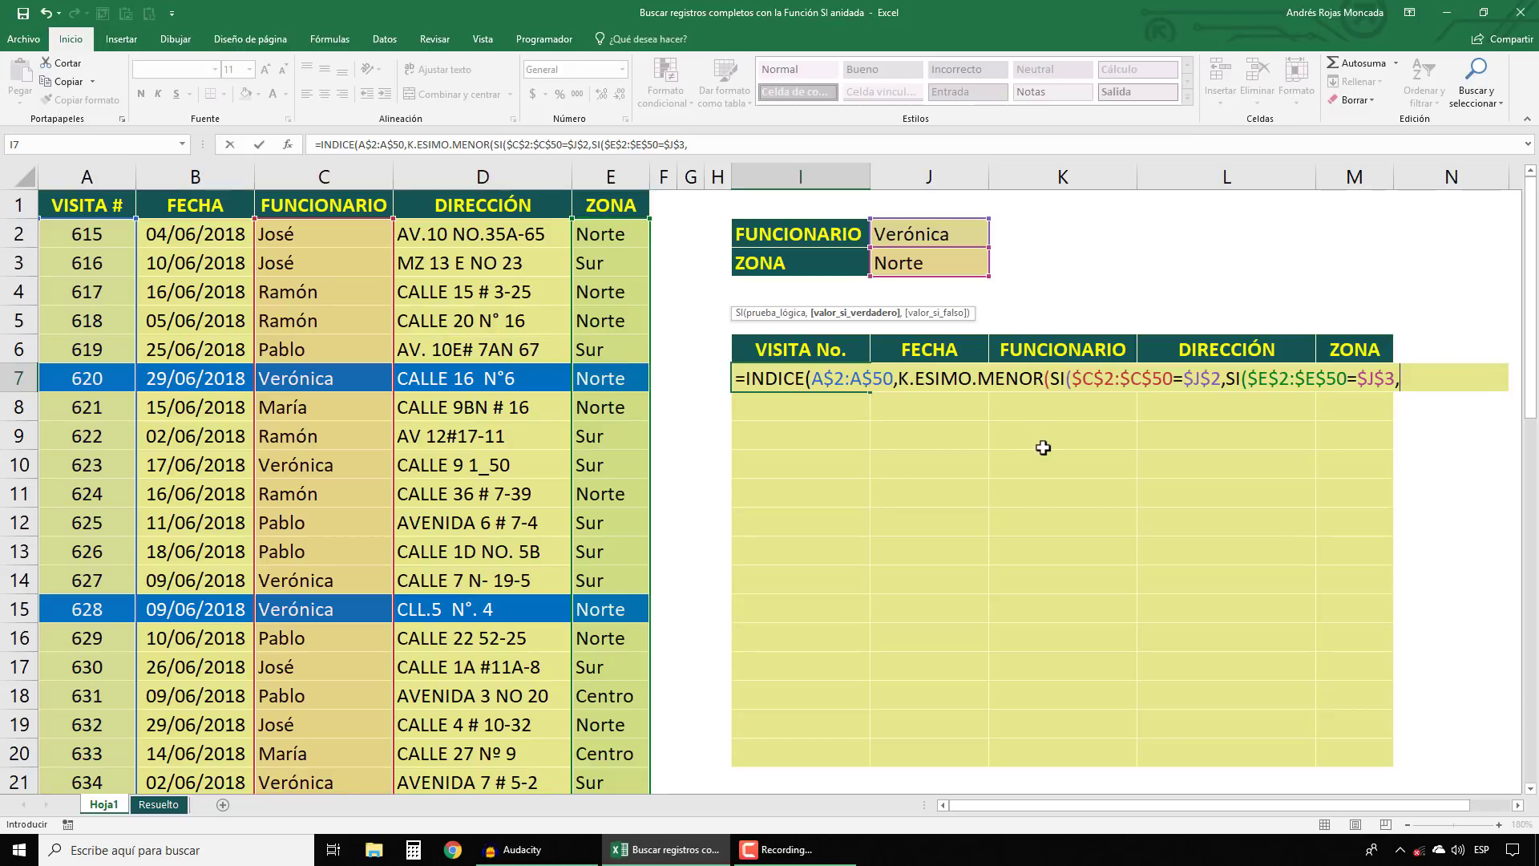
Step: Start the inner SI's true value with FILA($A$2:$A$50)
{"action": "type", "text": "fil"}
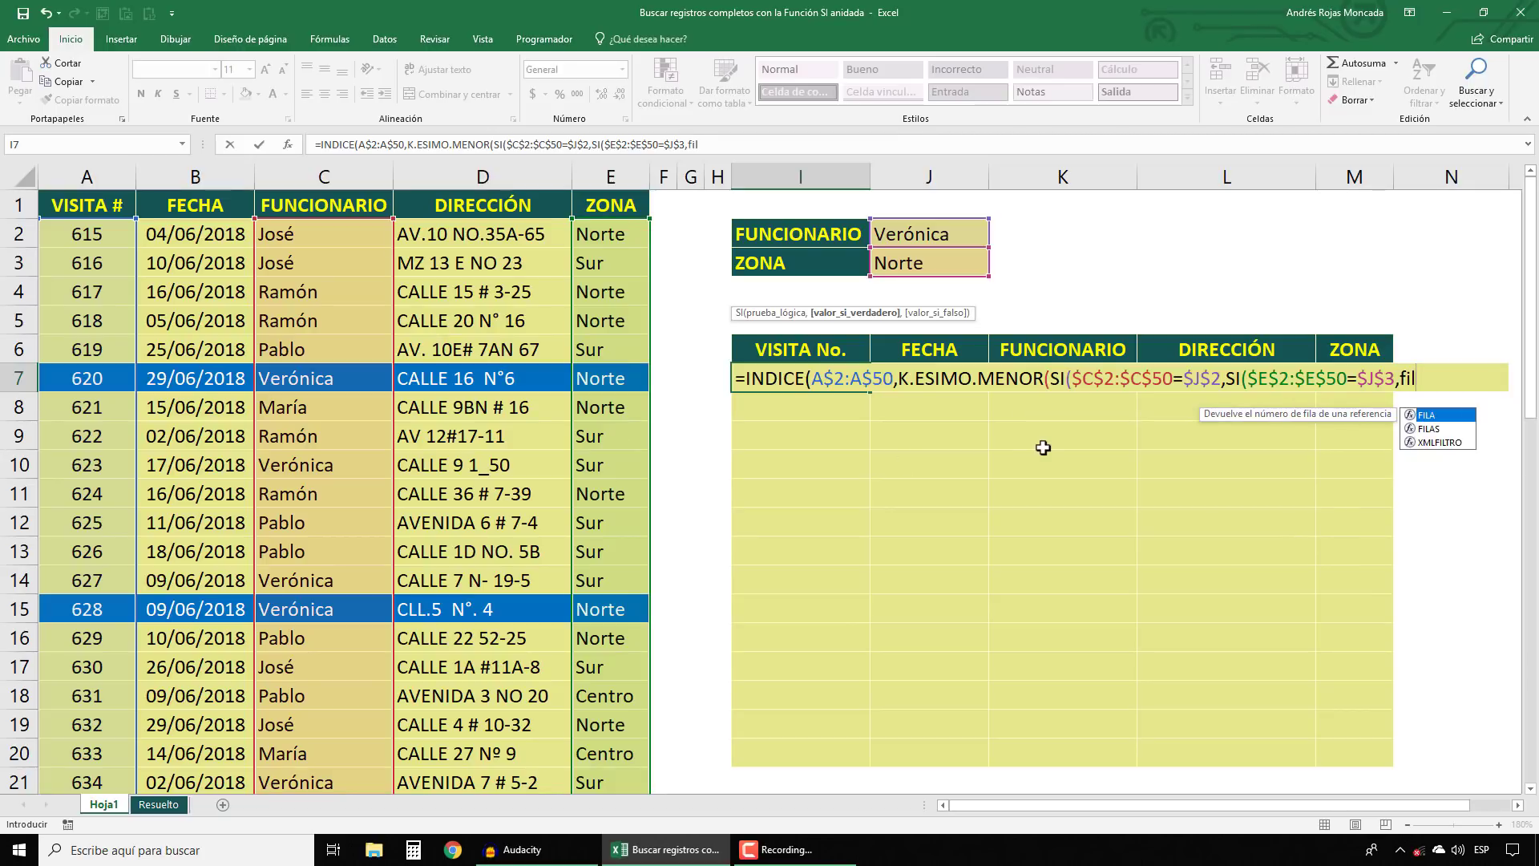
{"action": "key", "text": "Tab"}
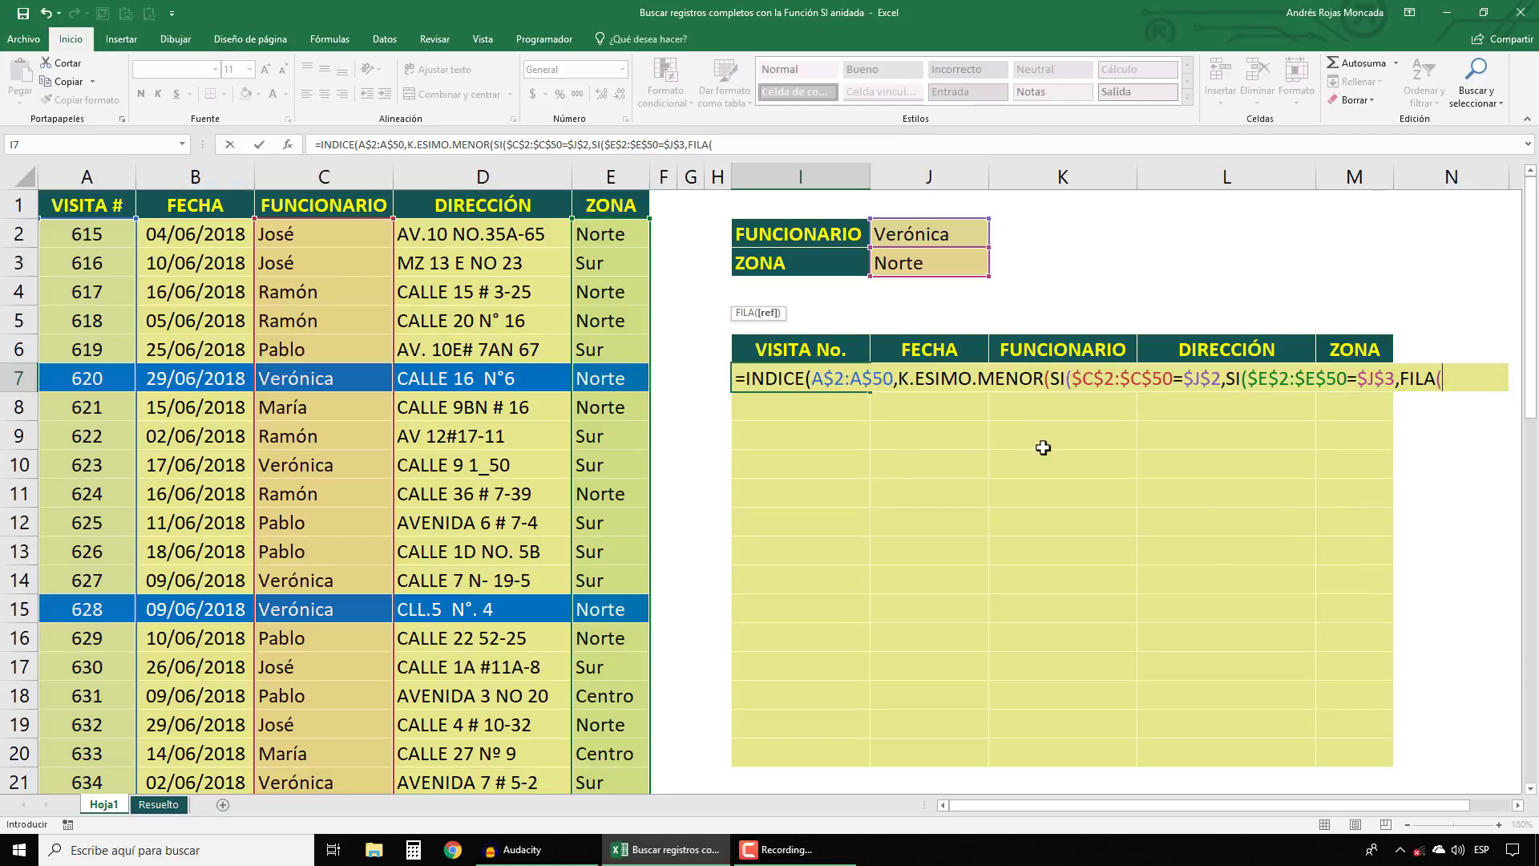
{"action": "left_click", "coordinate": [68, 237]}
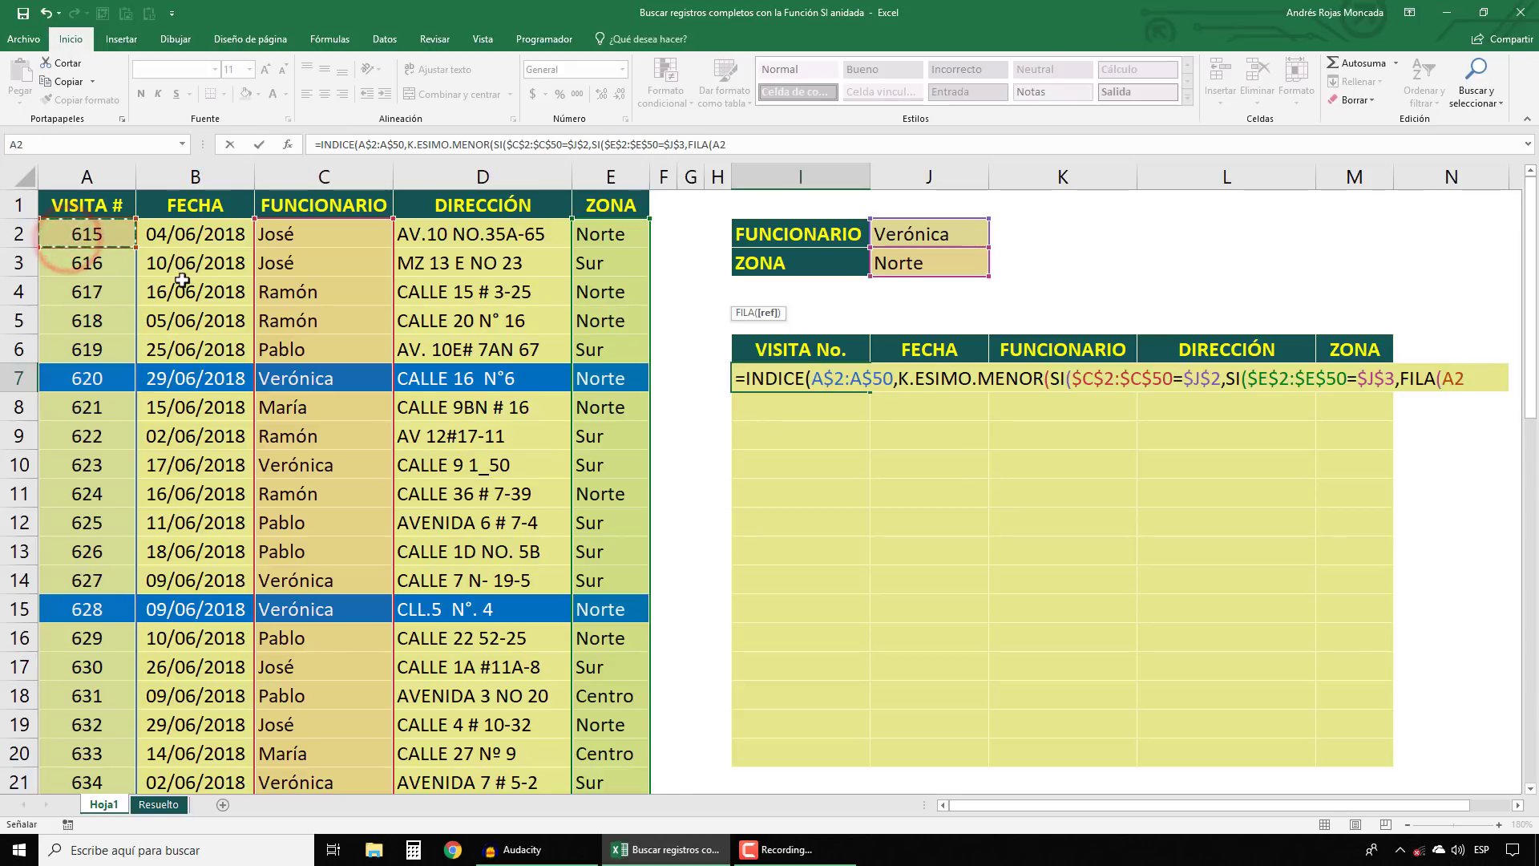
{"action": "key", "text": "ctrl+shift+Down"}
{"action": "key", "text": "ctrl+BackSpace"}
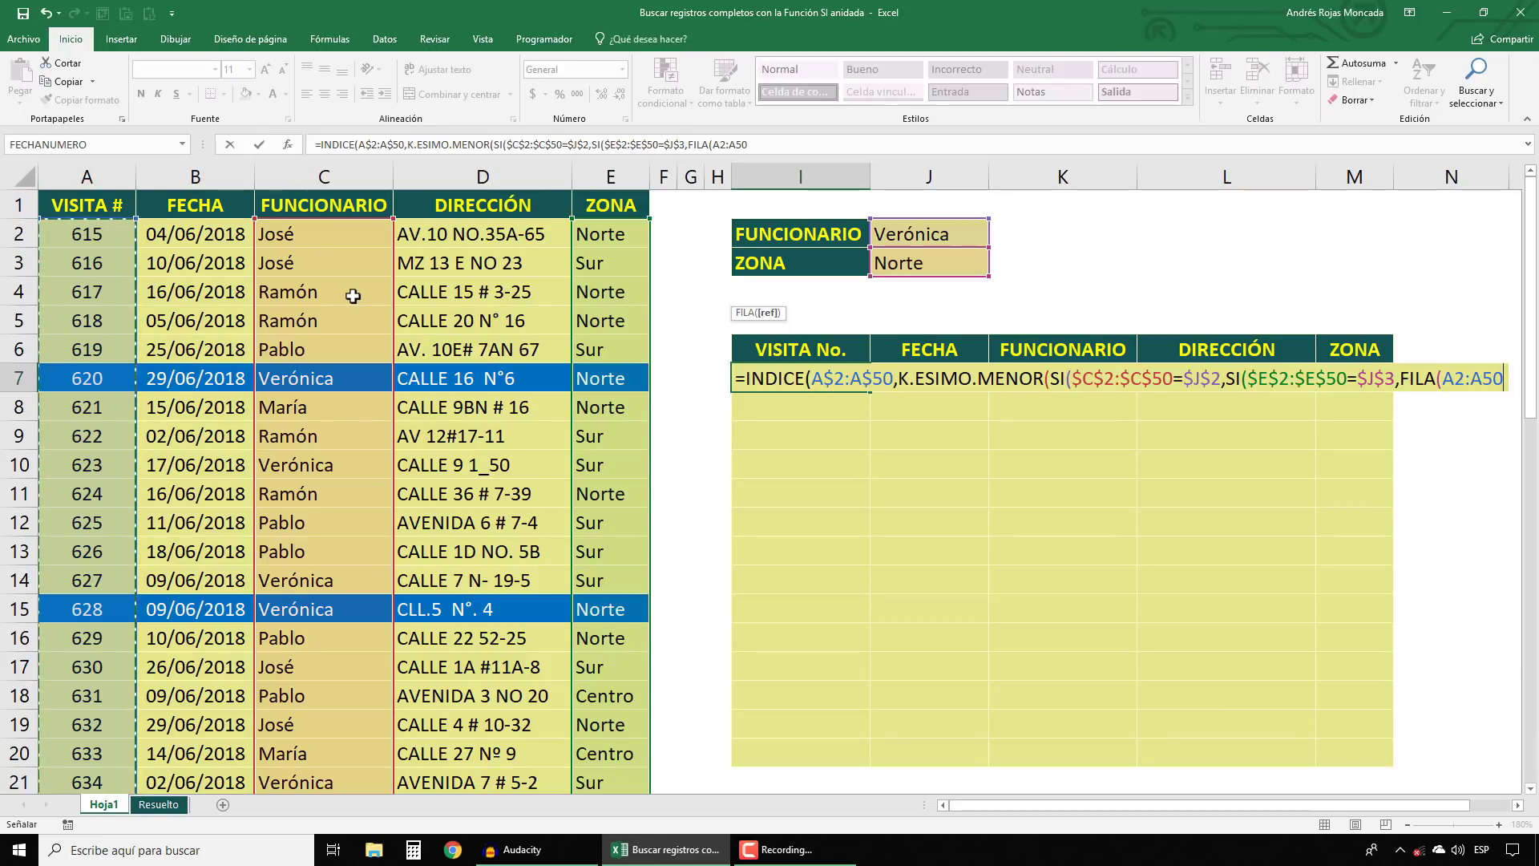
{"action": "key", "text": "F4"}
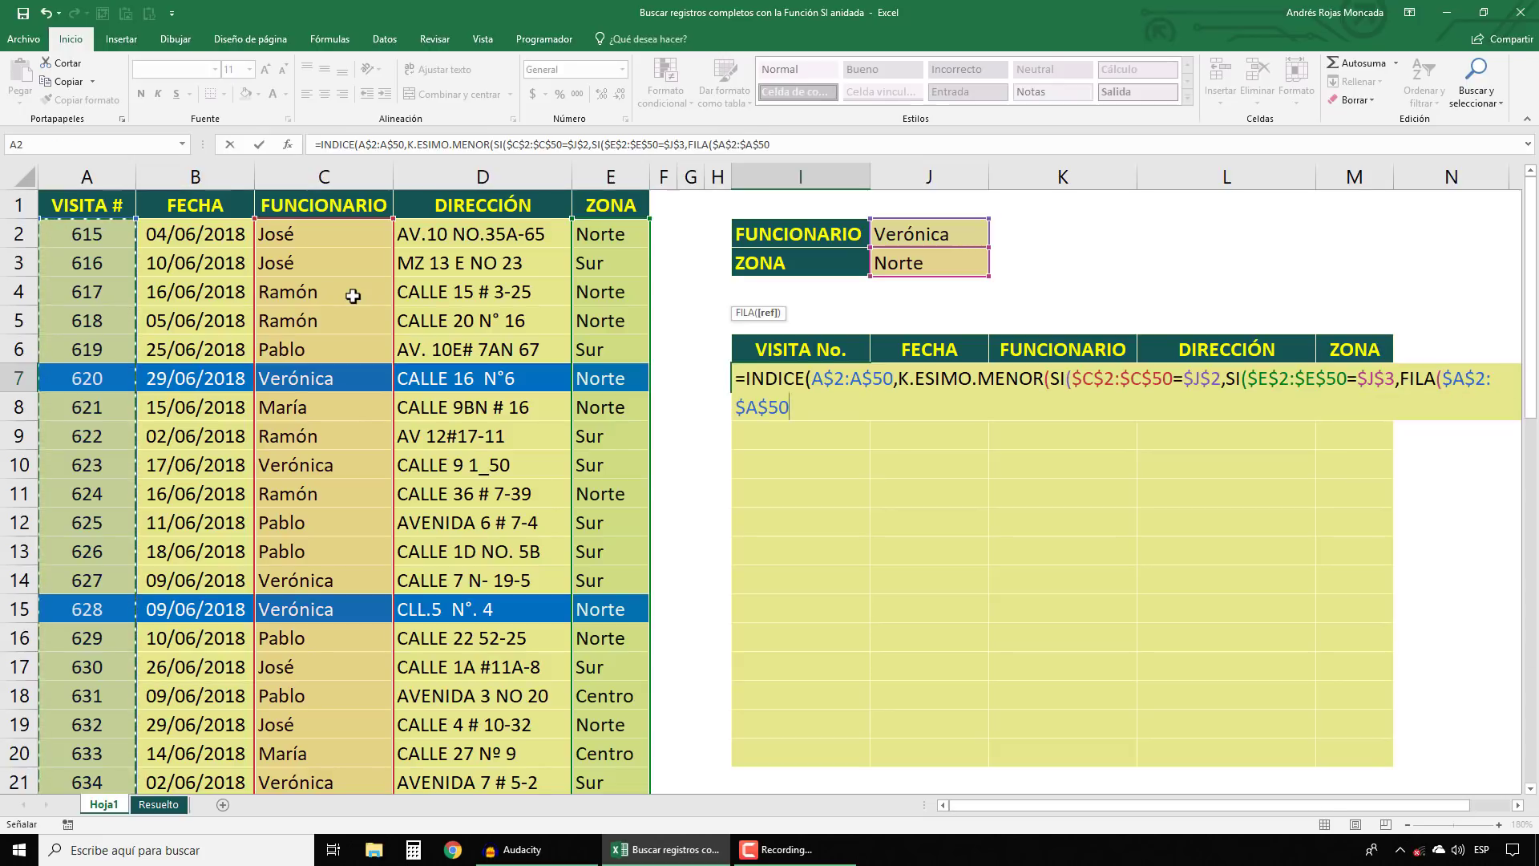
Step: Complete it as FILA($A$2:$A$50)-FILA($A$2)+1 and preview it as the array {1;2;…;49}
{"action": "type", "text": ")-FI"}
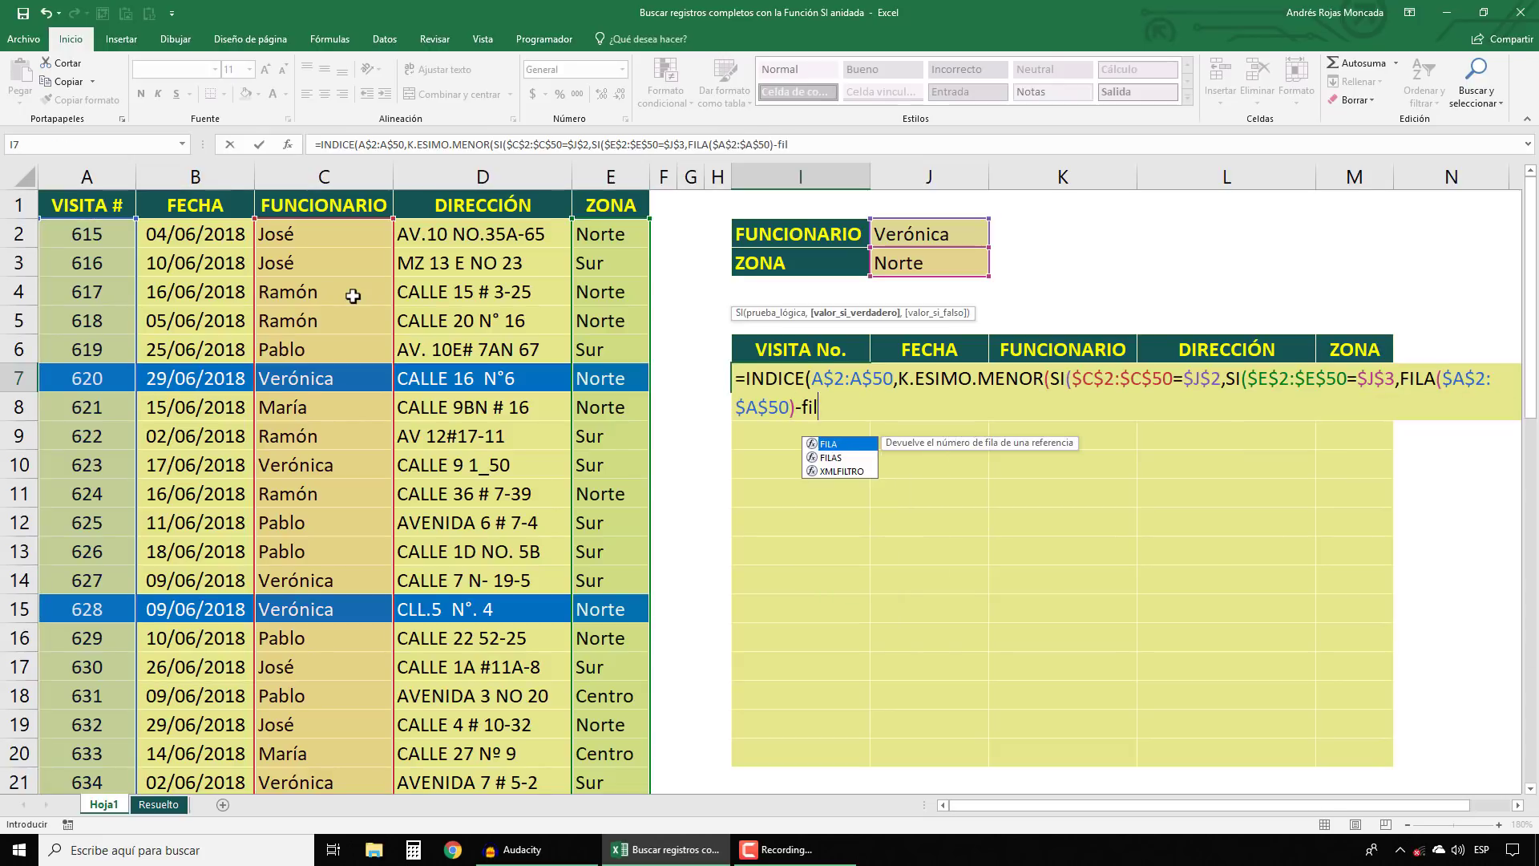
{"action": "type", "text": "LA("}
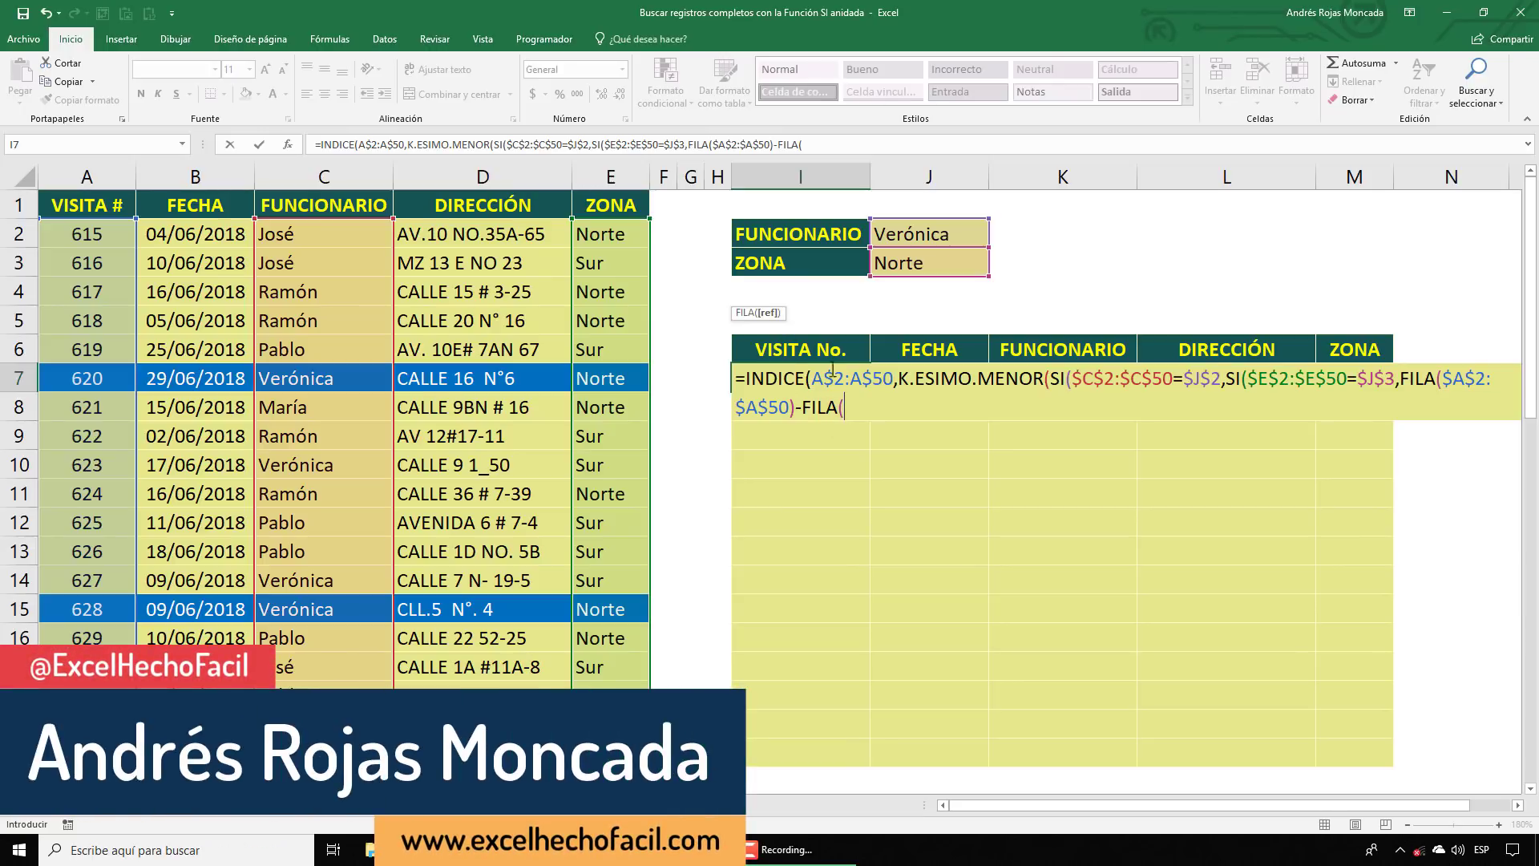
{"action": "left_click", "coordinate": [113, 238]}
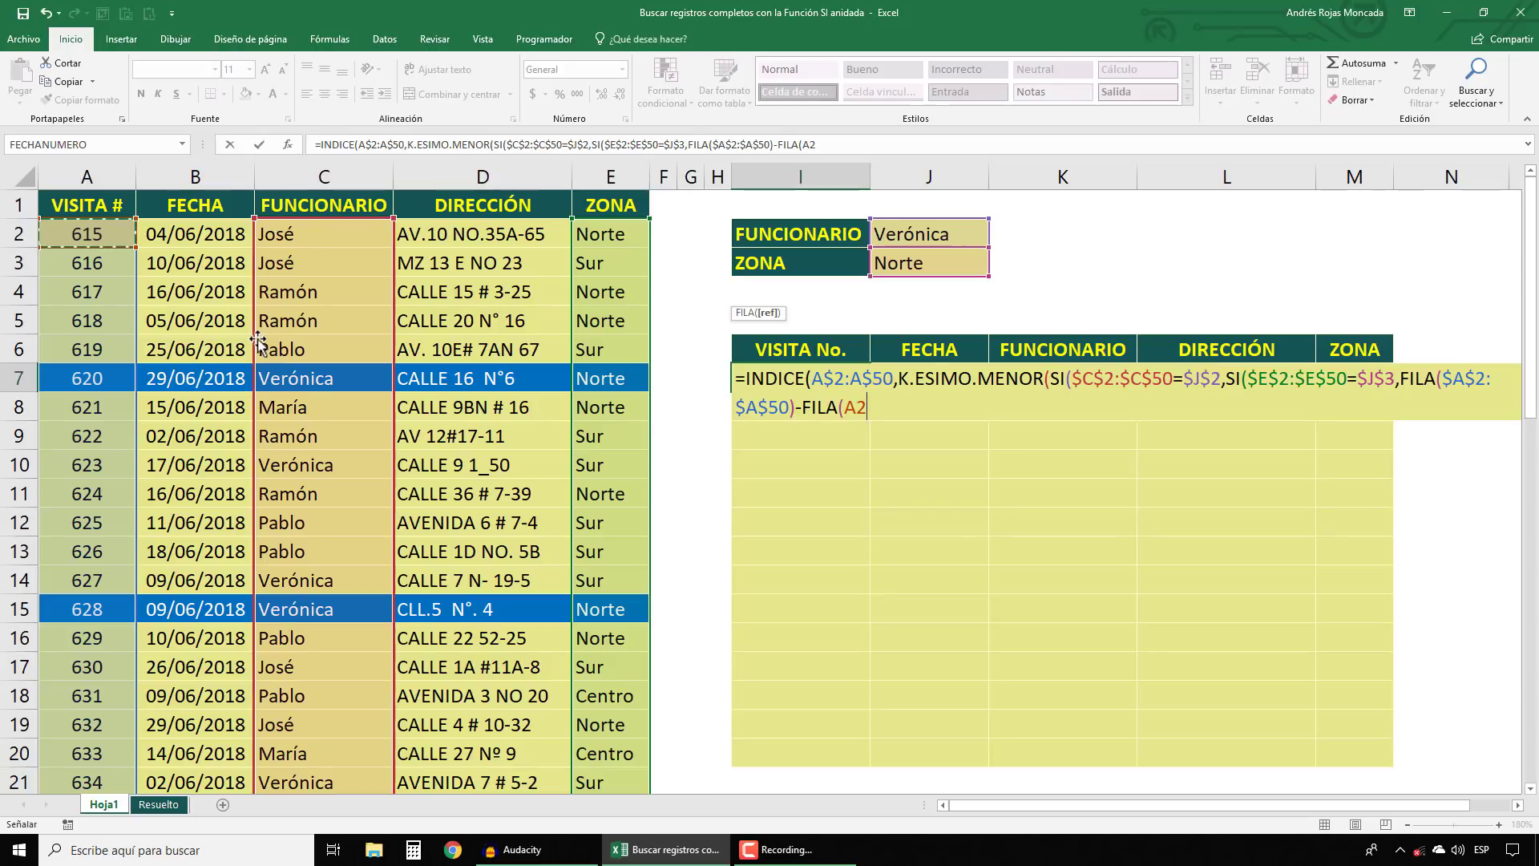
{"action": "key", "text": "F4"}
{"action": "type", "text": "$A$2)+1"}
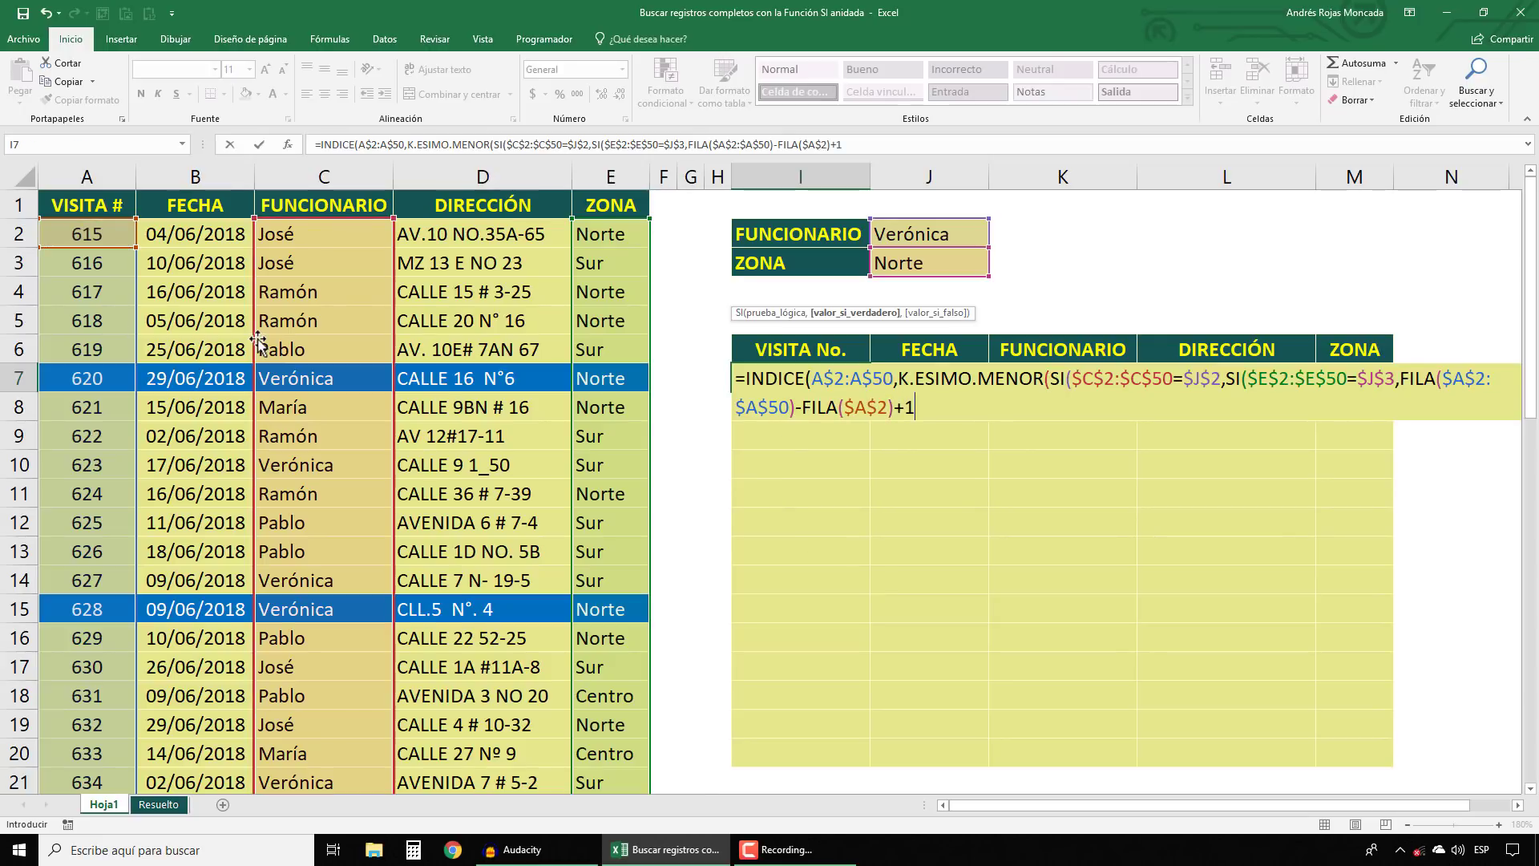
{"action": "left_click", "coordinate": [826, 312]}
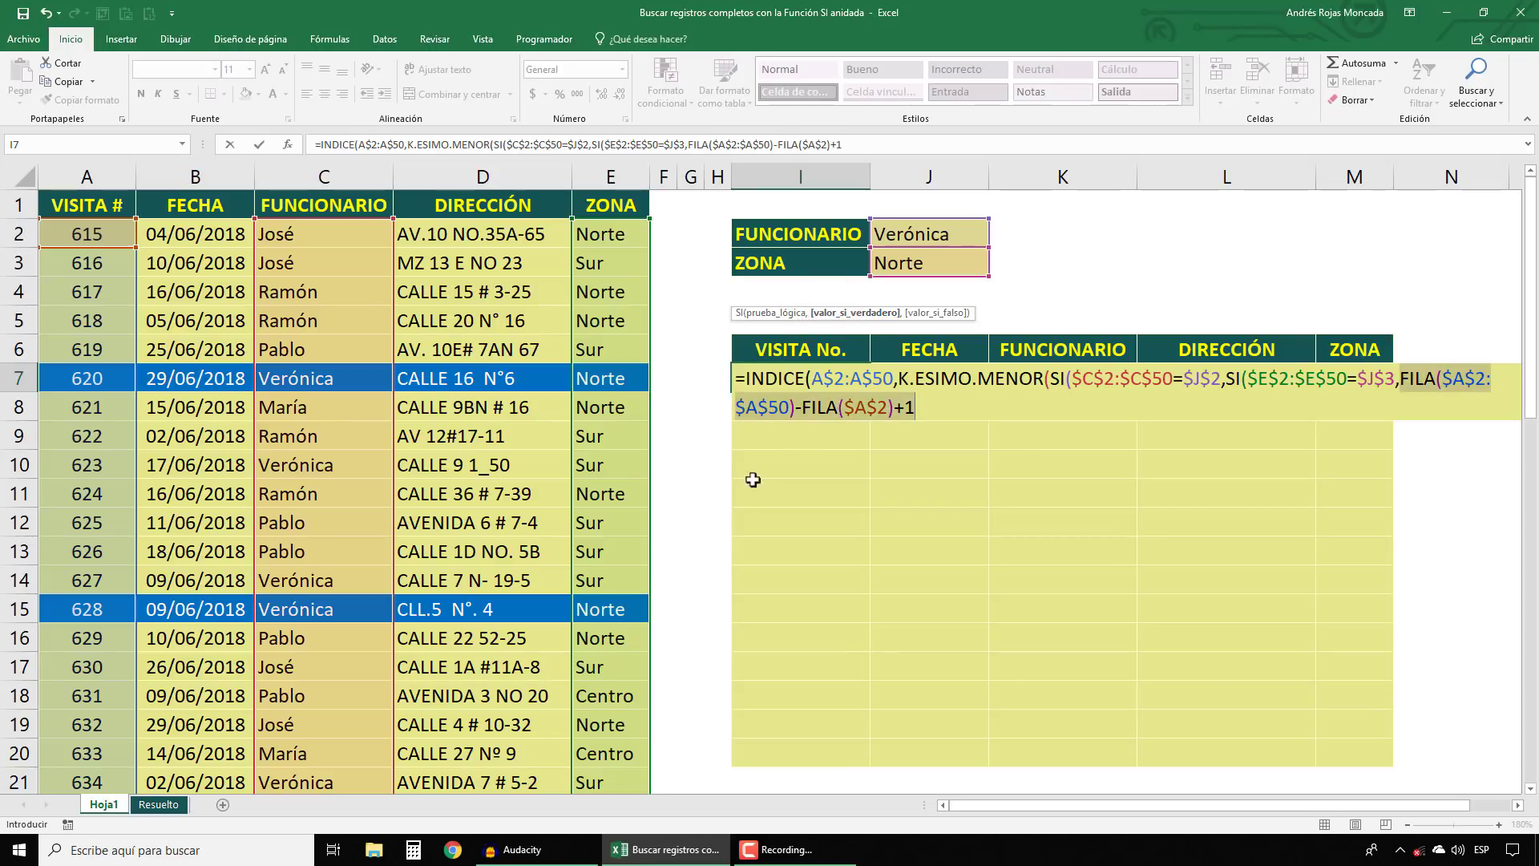
{"action": "key", "text": "F9"}
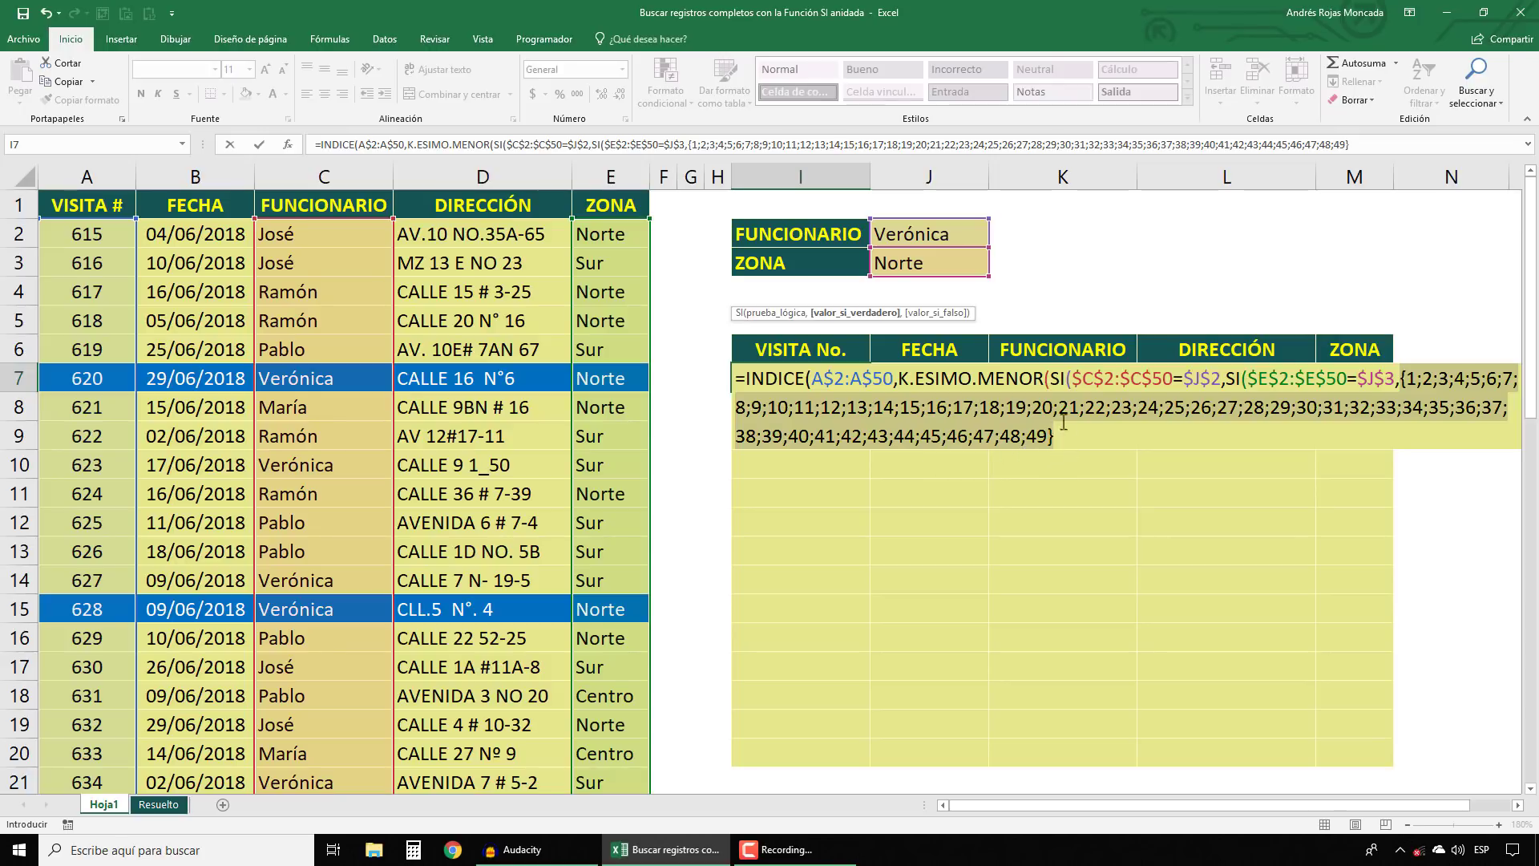
Step: Confirm the data ends at row 50, undo the array preview, and select the test $C$2:$C$50=$J$2
{"action": "scroll", "coordinate": [393, 563], "scroll_direction": "down", "scroll_amount": 6}
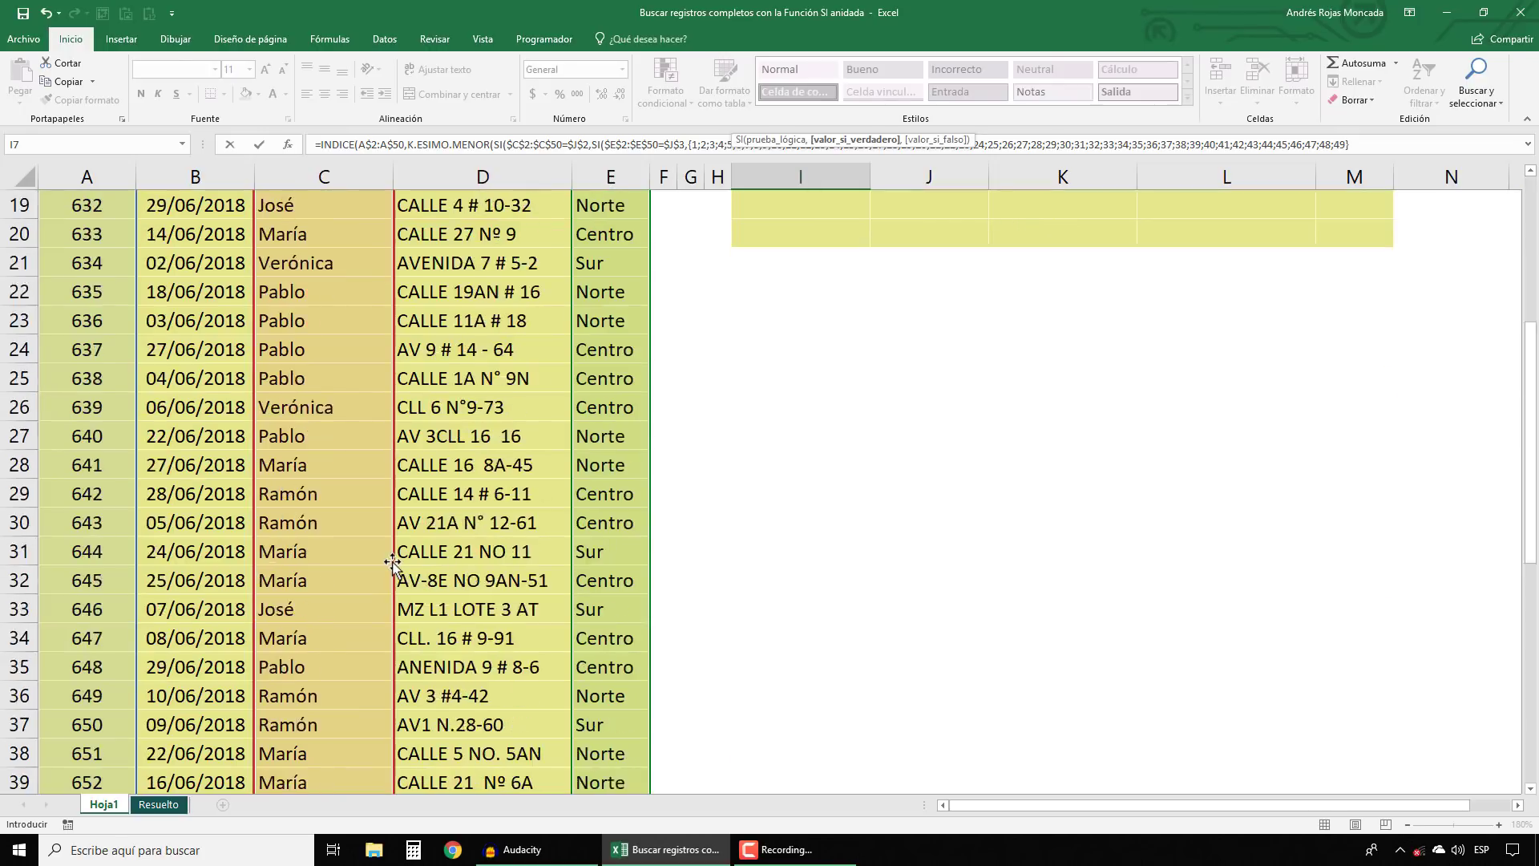
{"action": "scroll", "coordinate": [393, 564], "scroll_direction": "down", "scroll_amount": 3}
{"action": "scroll", "coordinate": [393, 563], "scroll_direction": "down", "scroll_amount": 6}
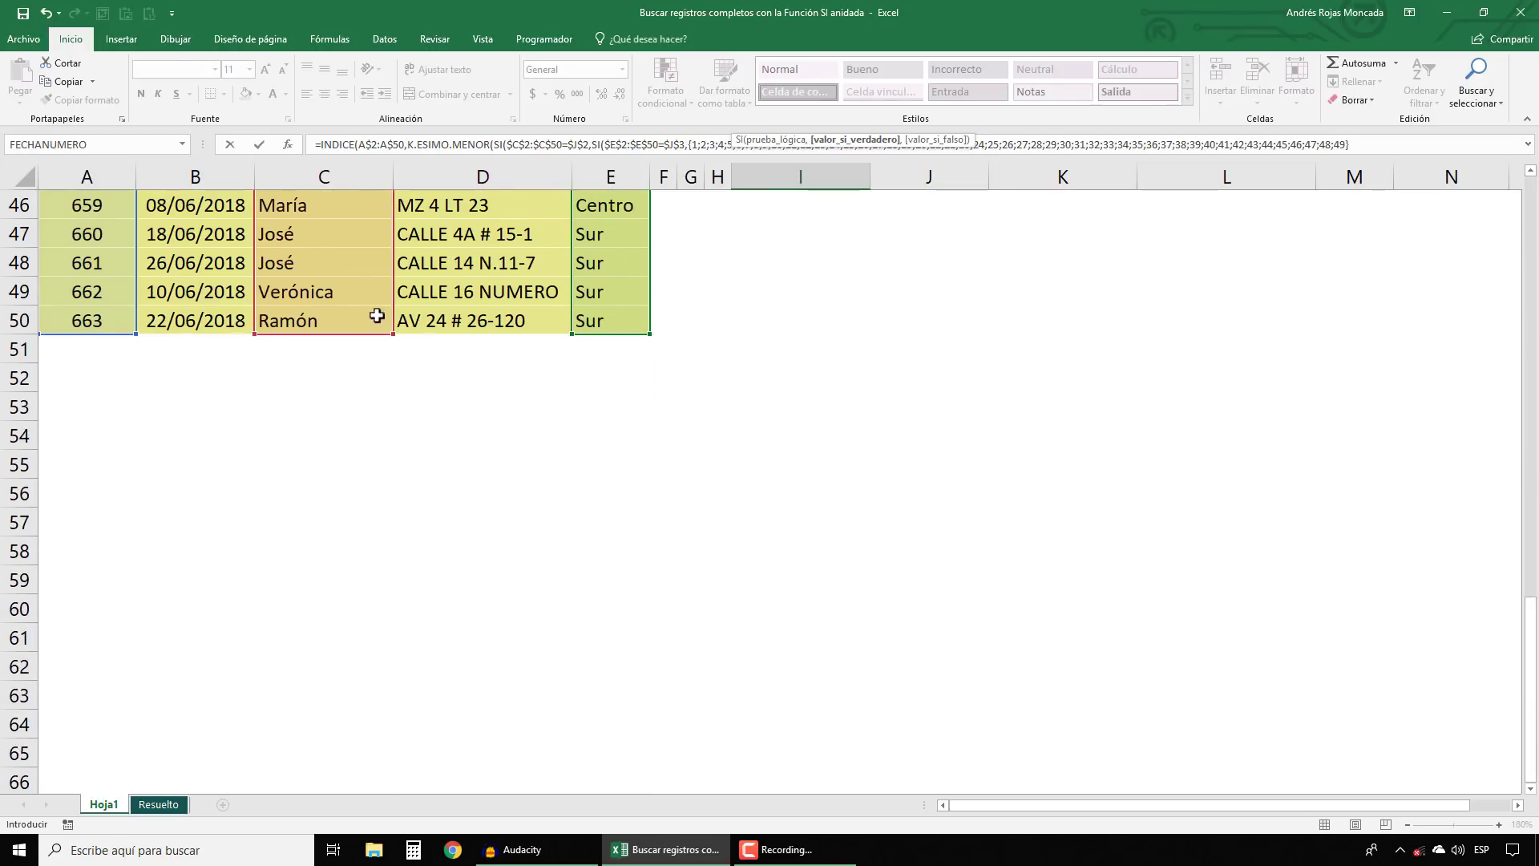
{"action": "scroll", "coordinate": [353, 394], "scroll_direction": "up", "scroll_amount": 11}
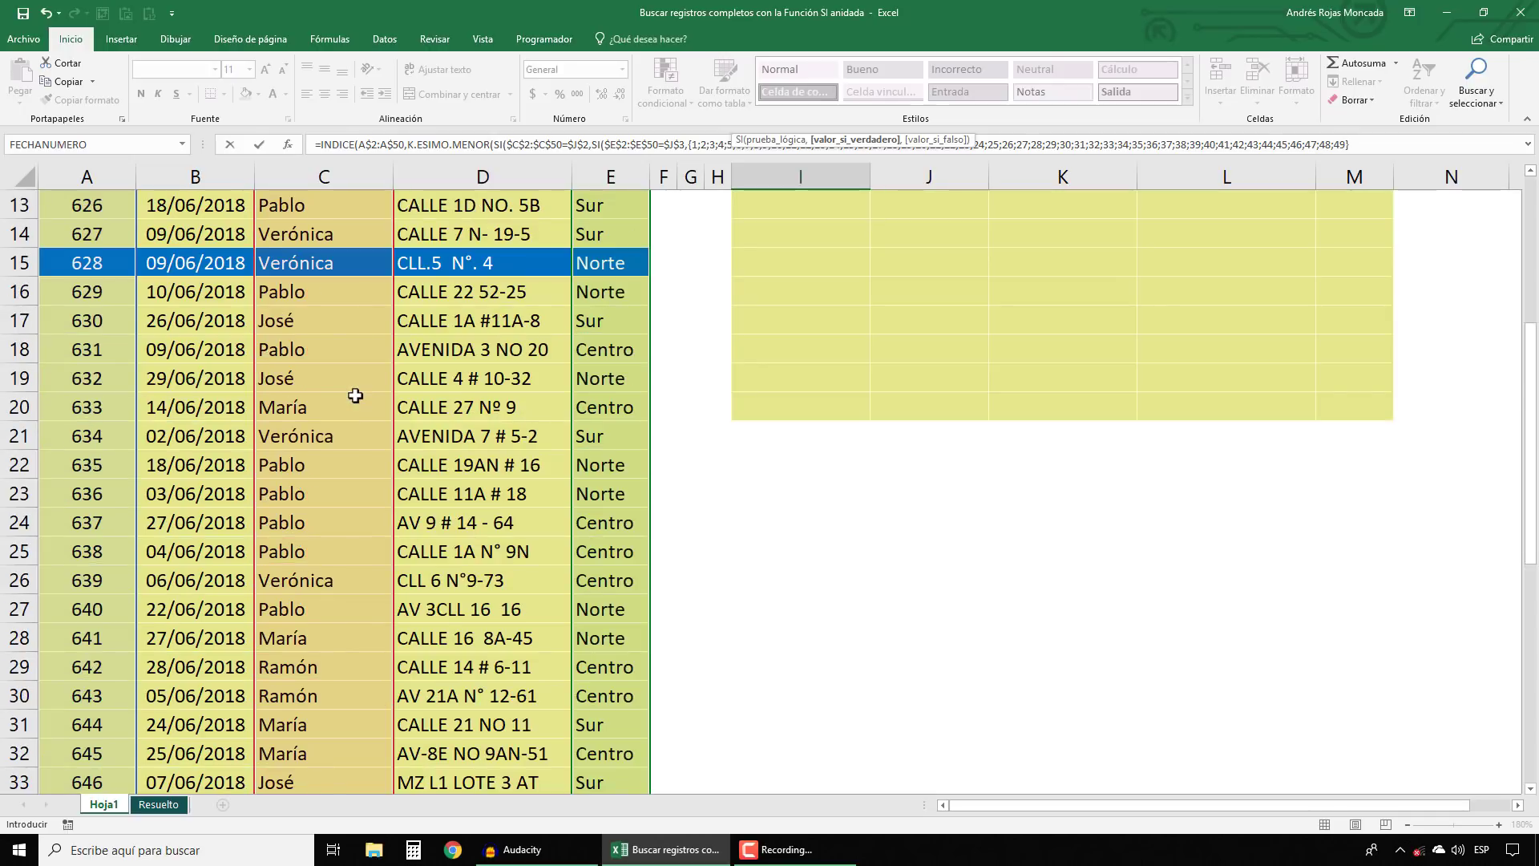
{"action": "scroll", "coordinate": [355, 396], "scroll_direction": "up", "scroll_amount": 4}
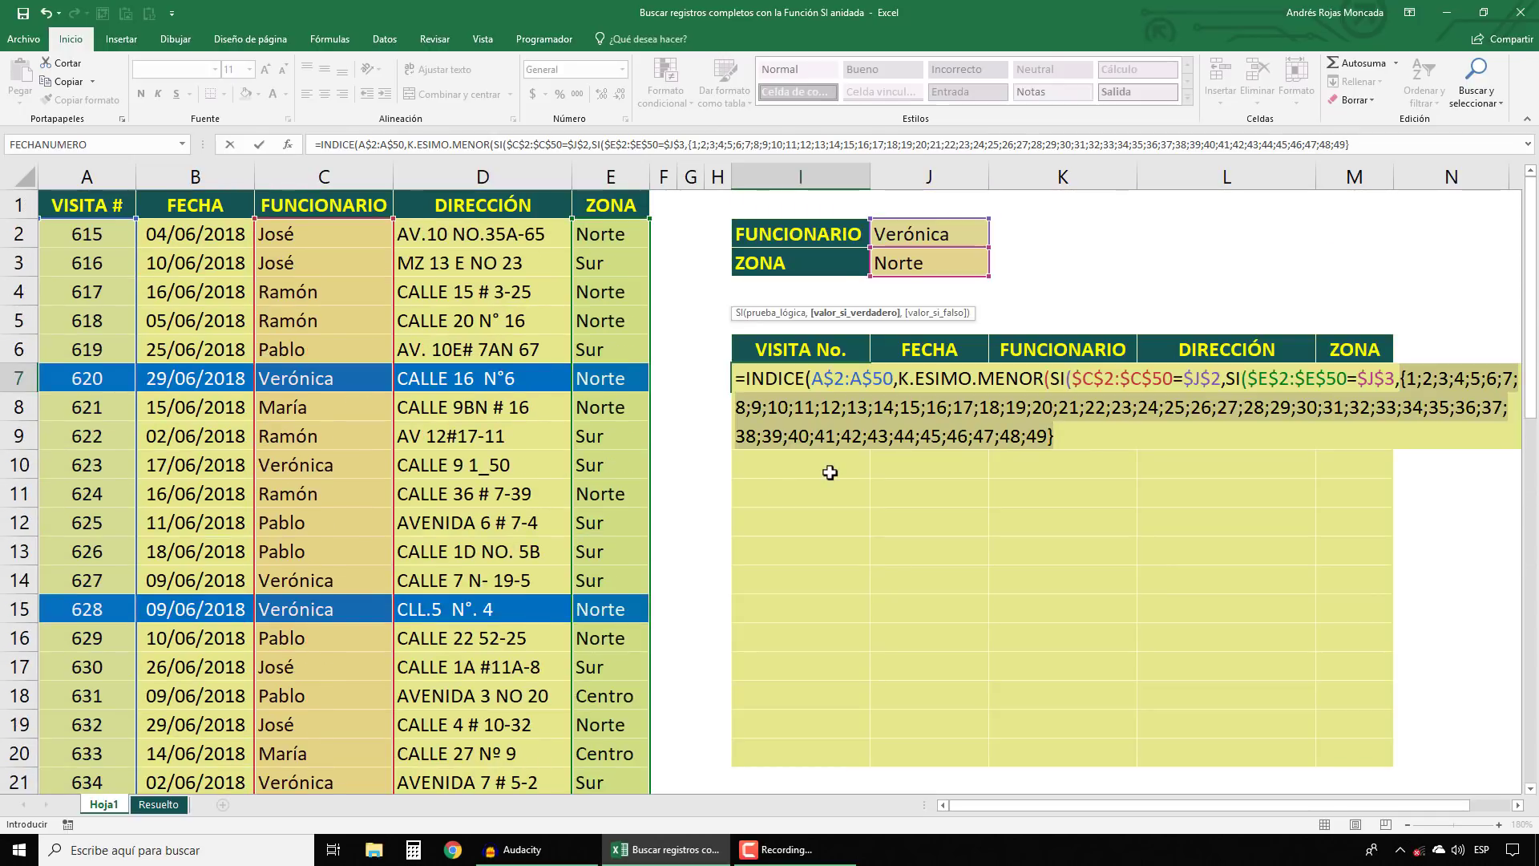
{"action": "key", "text": "ctrl+z"}
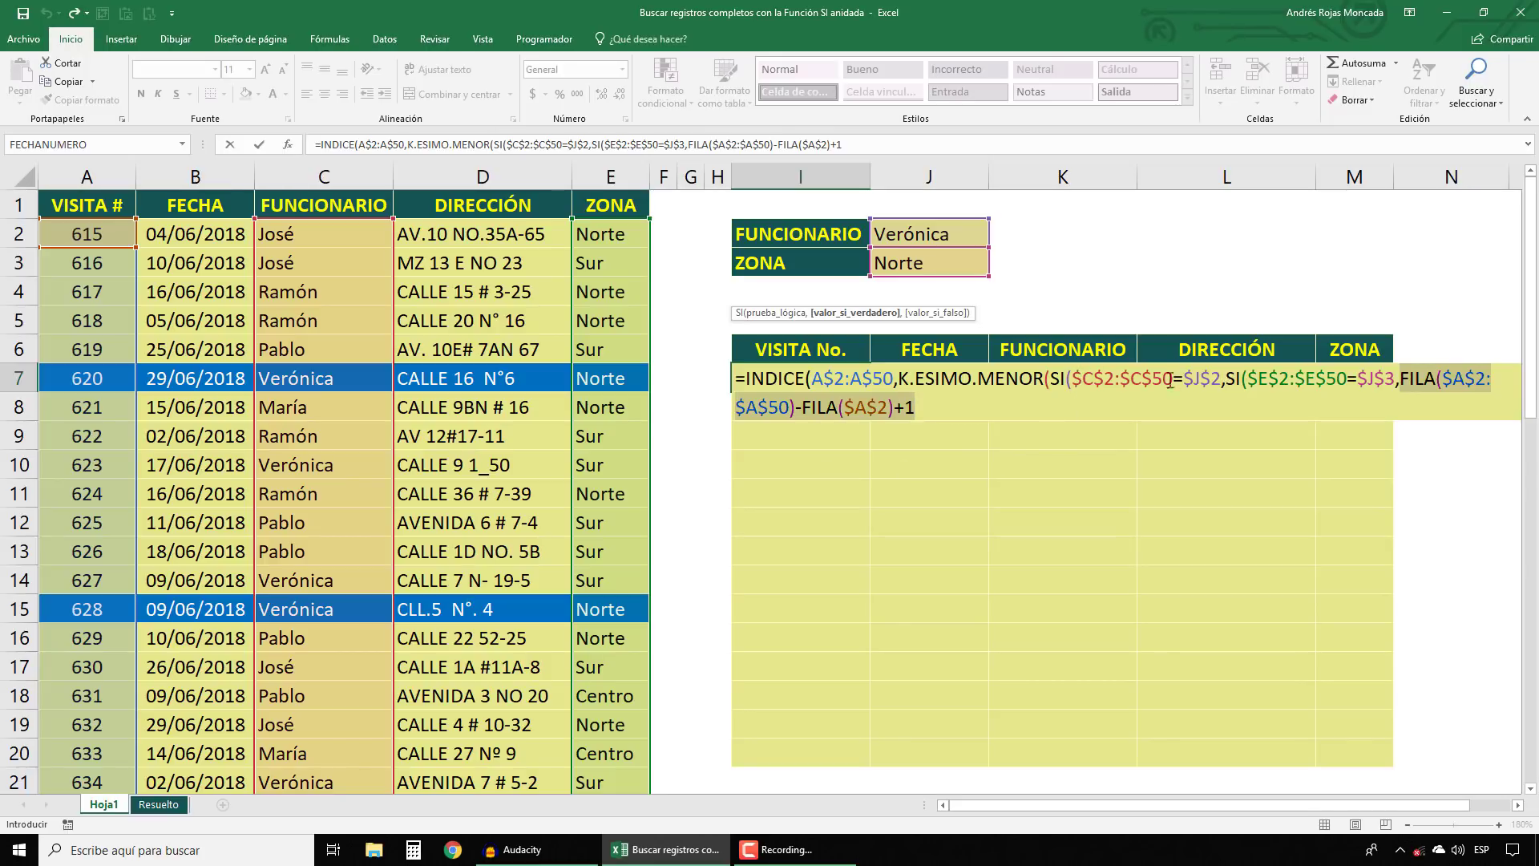
{"action": "left_click", "coordinate": [1082, 381]}
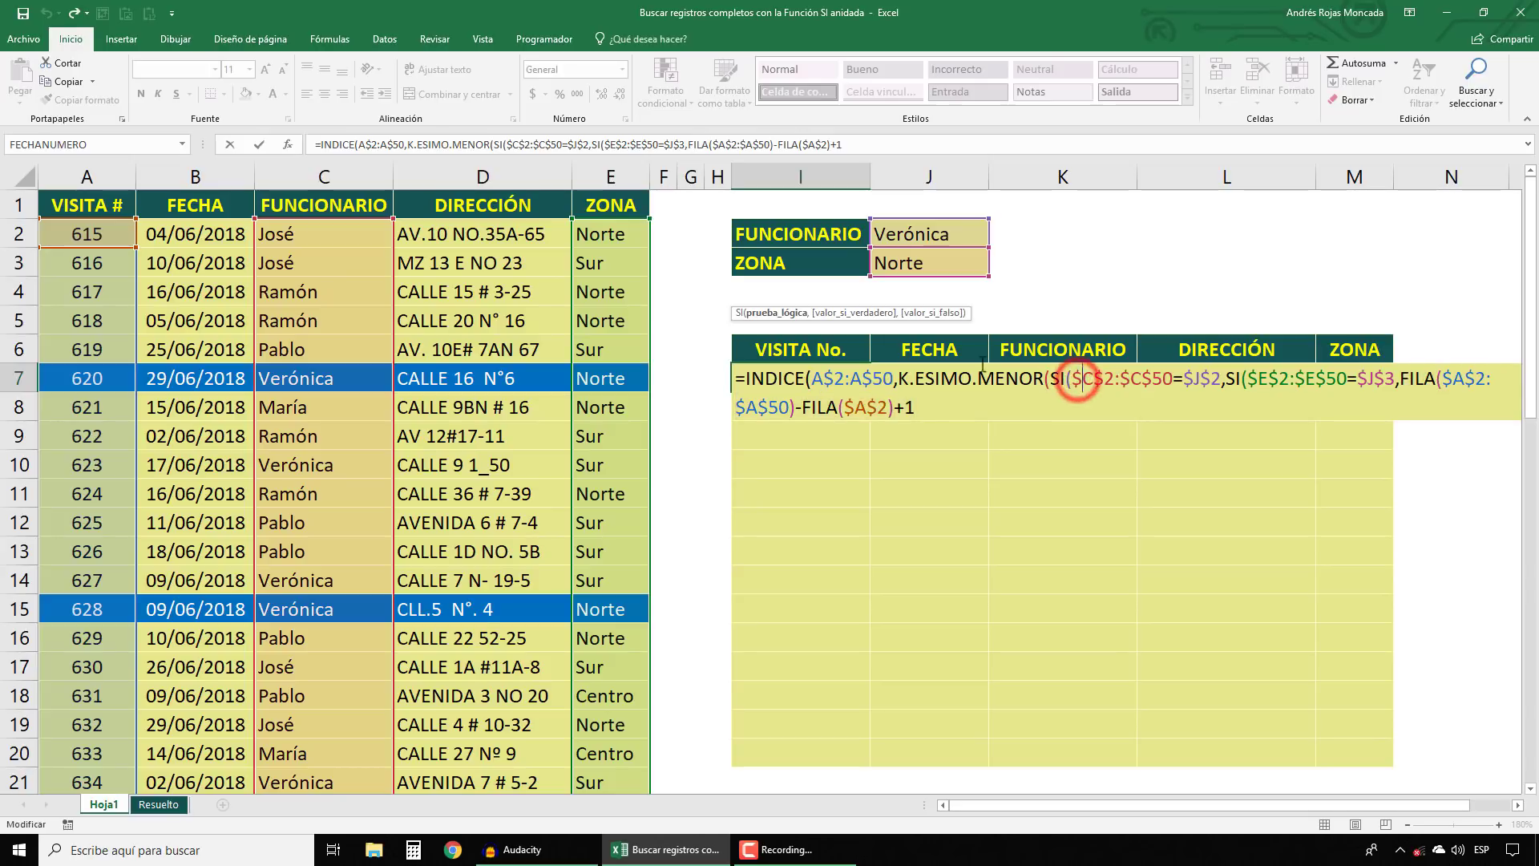
{"action": "left_click", "coordinate": [804, 315]}
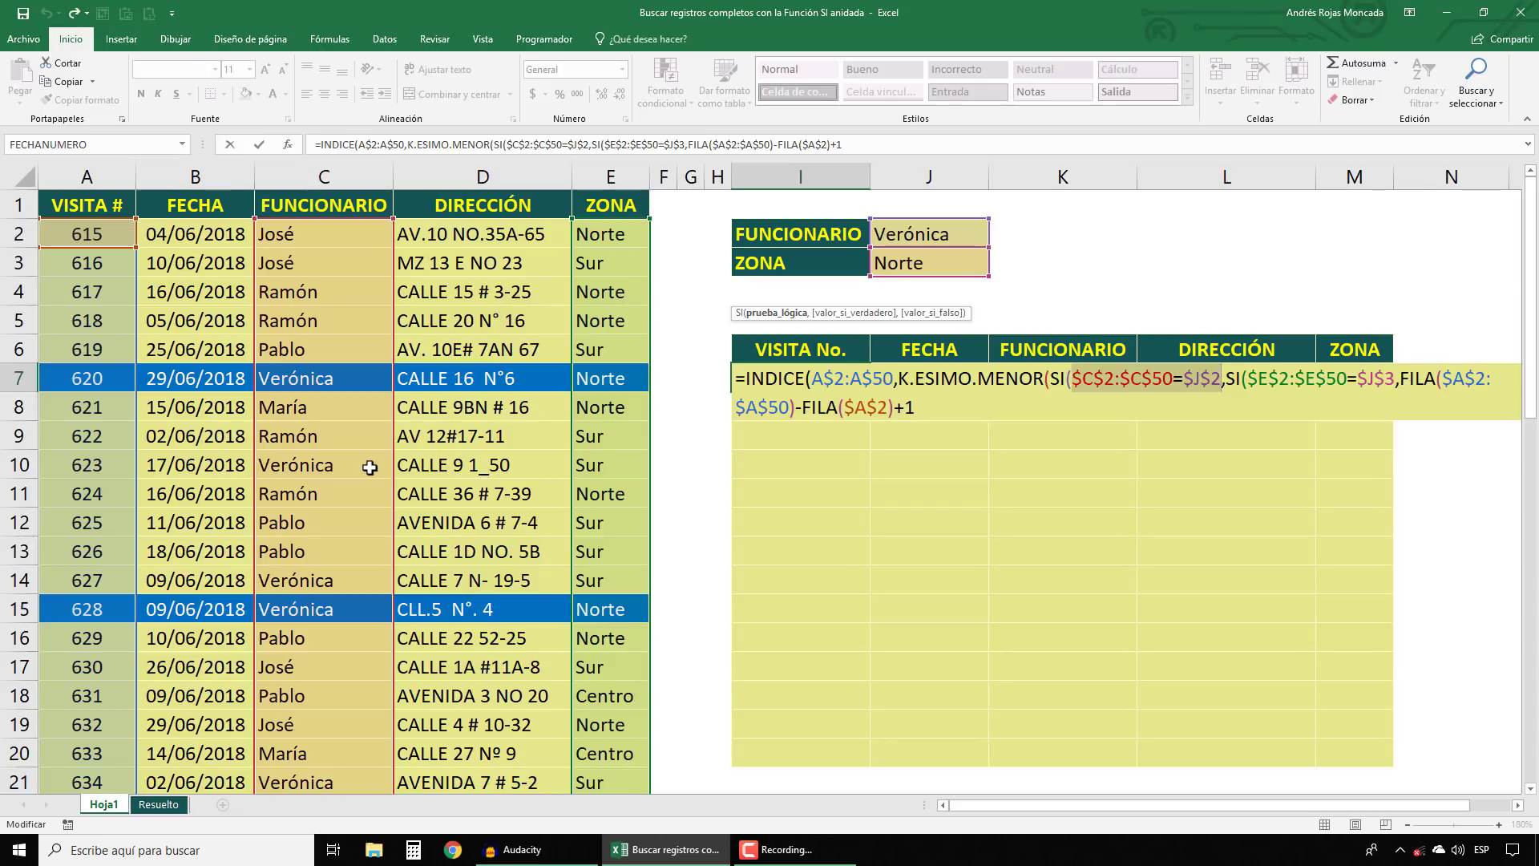
Step: After +1 in the I7 formula, give both nested SI functions "" false results and begin FILAS(
{"action": "left_click", "coordinate": [919, 409]}
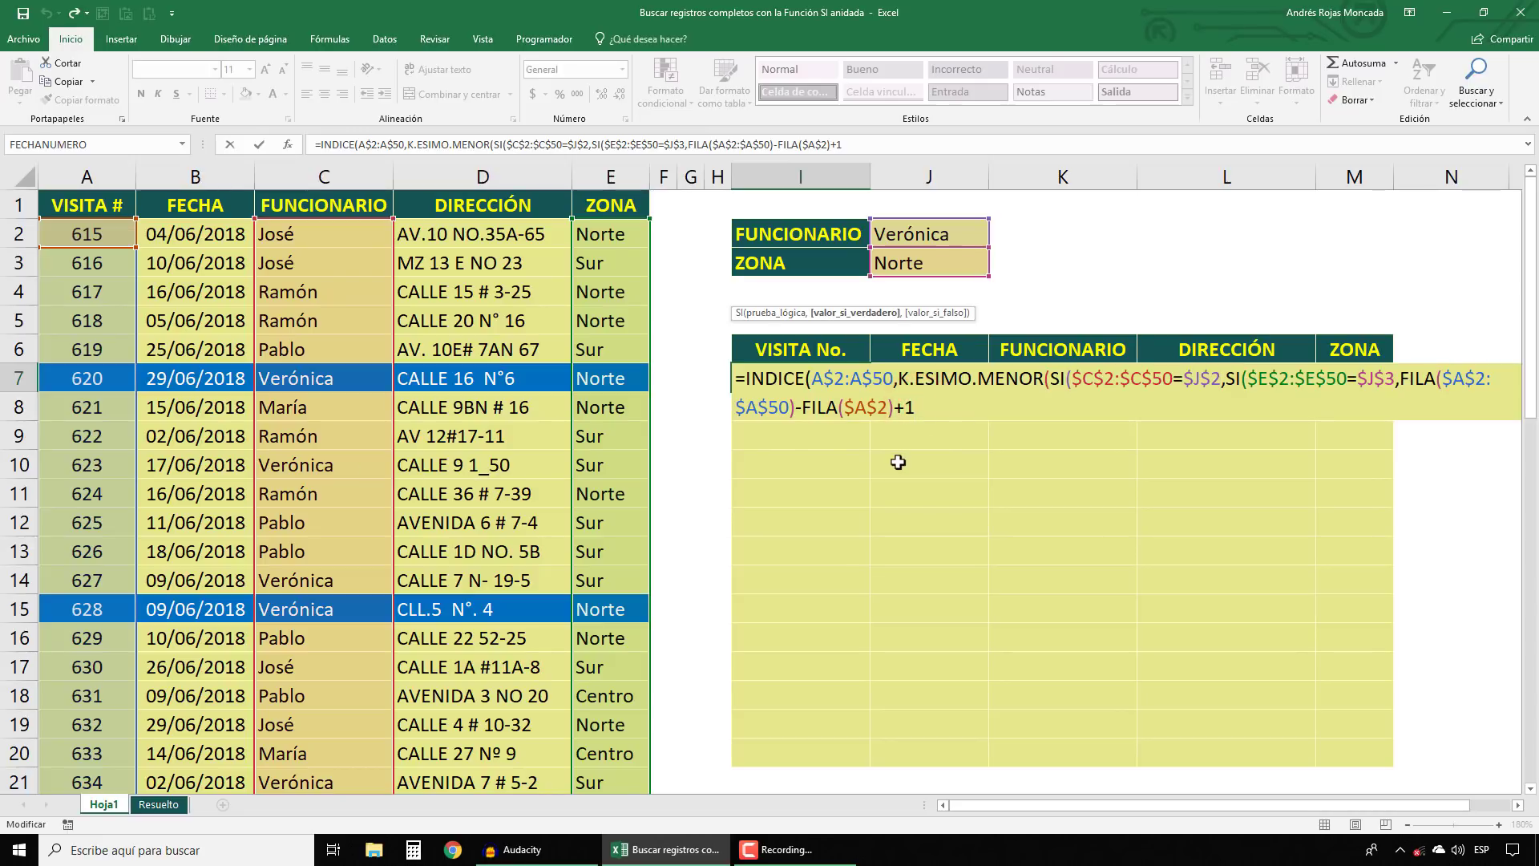
{"action": "type", "text": ","}
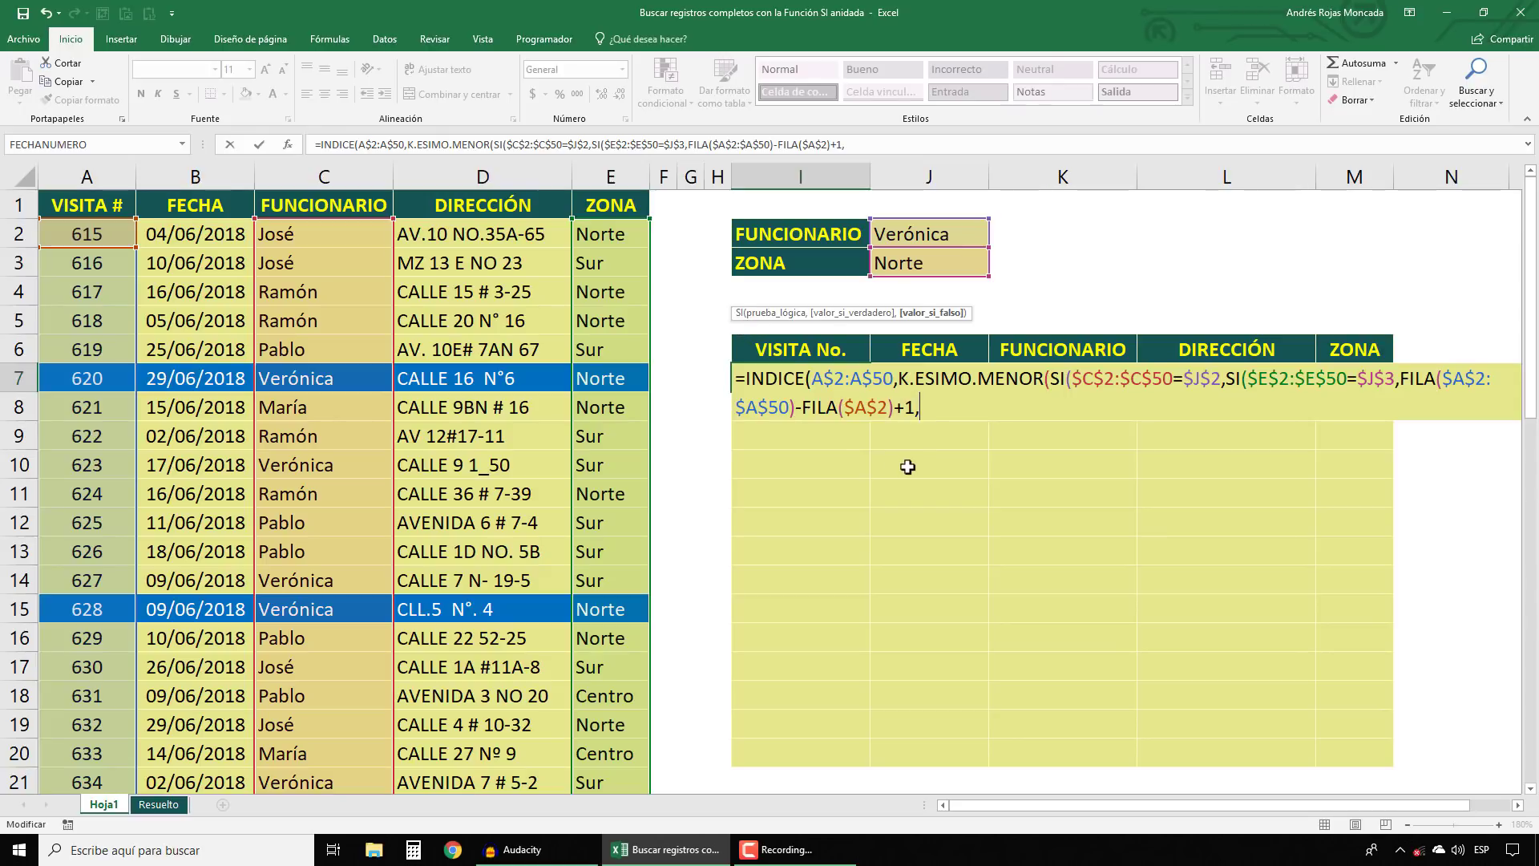
{"action": "type", "text": "\"\""}
{"action": "type", "text": "),"}
{"action": "type", "text": "\""}
{"action": "type", "text": "\""}
{"action": "type", "text": ")"}
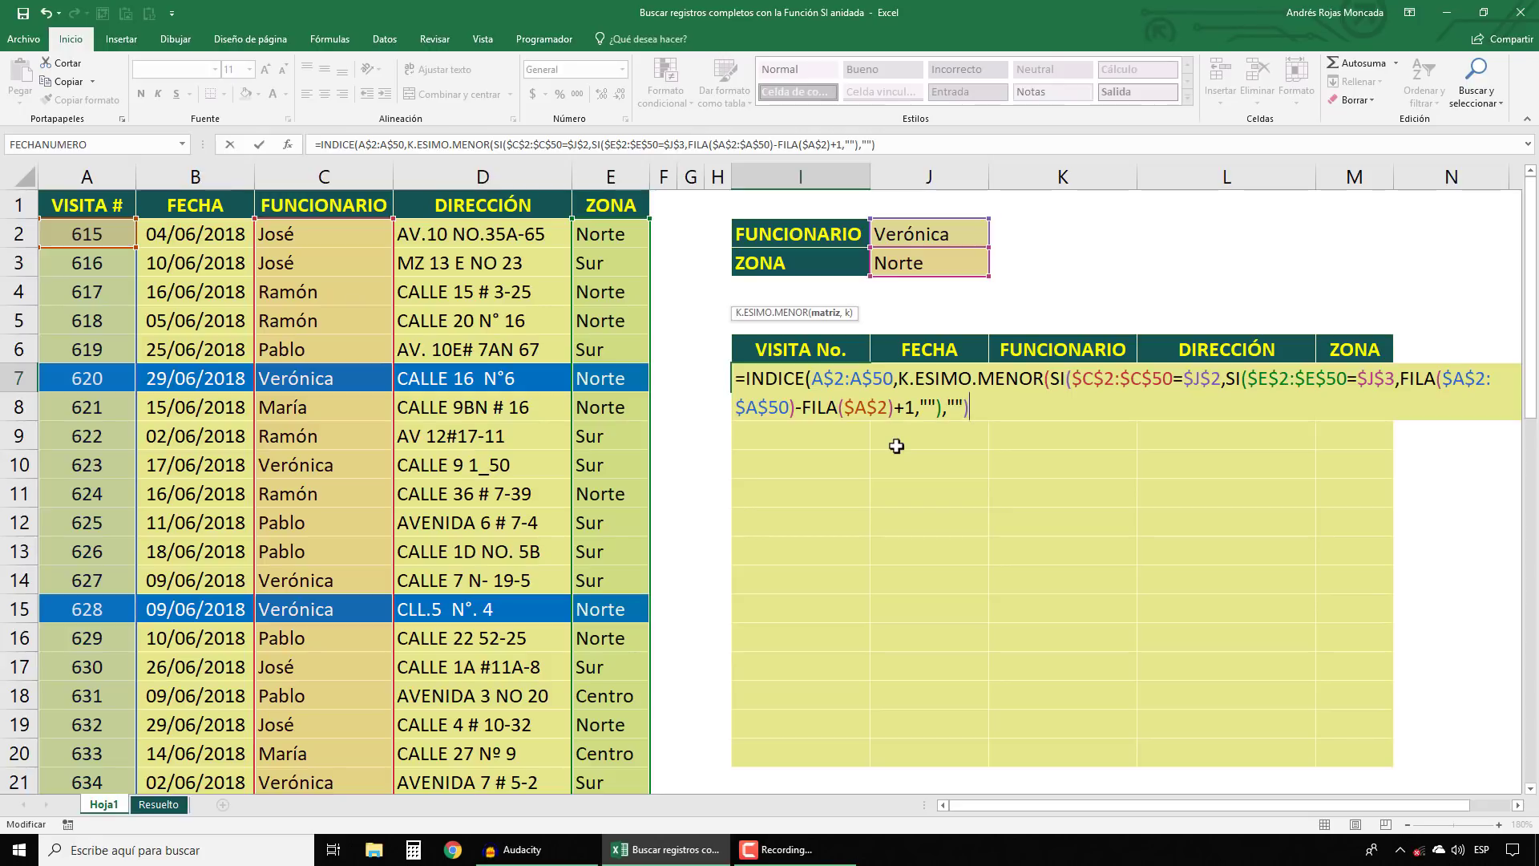
{"action": "type", "text": ","}
{"action": "type", "text": "FILAS("}
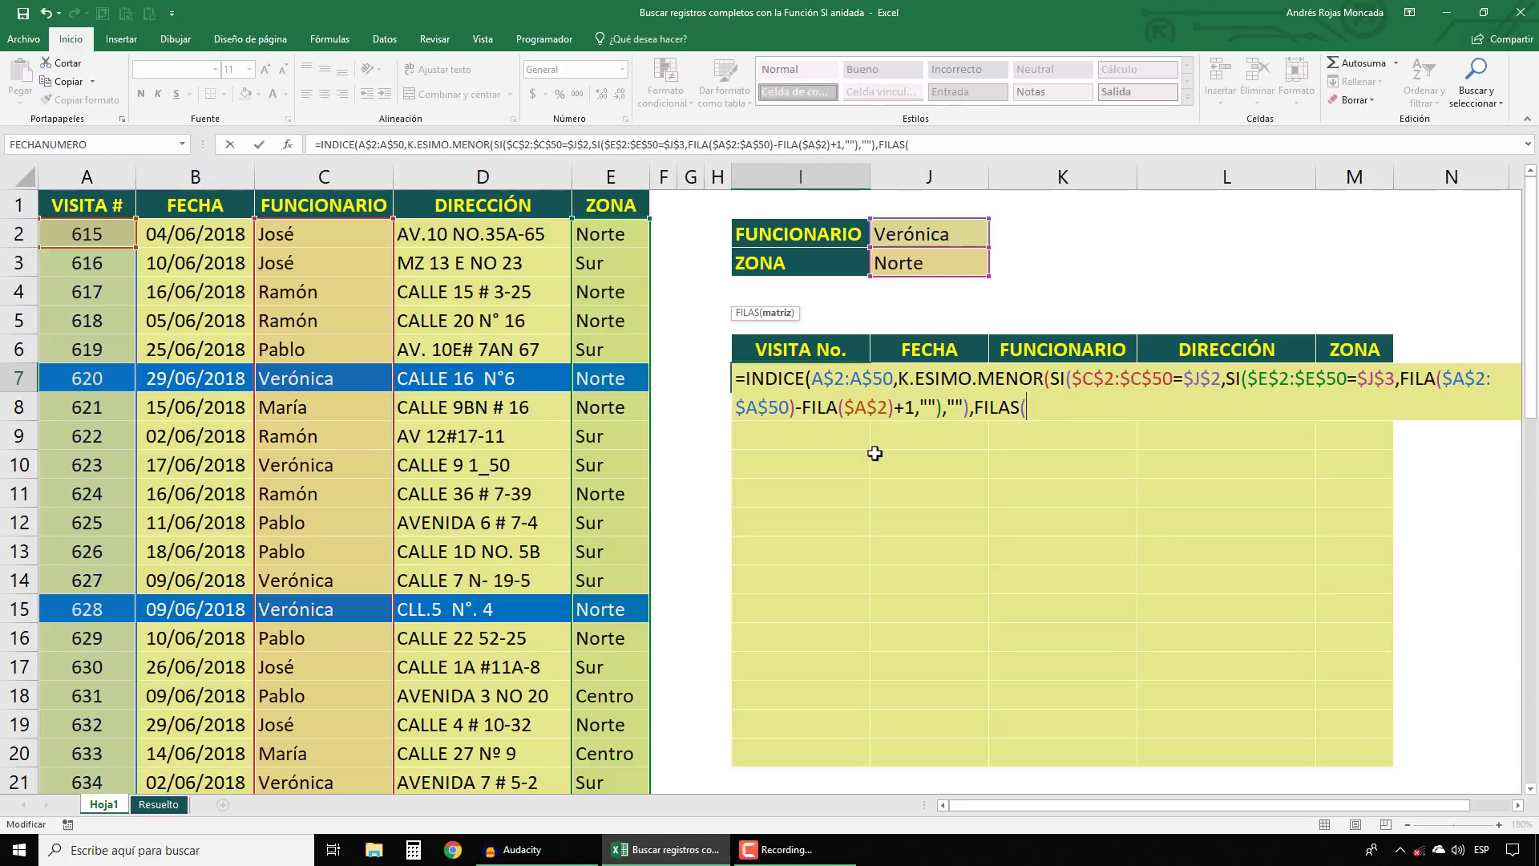
Step: Complete the counter as FILAS(I$7:I7), checking with F9 that it evaluates to 1
{"action": "type", "text": "I"}
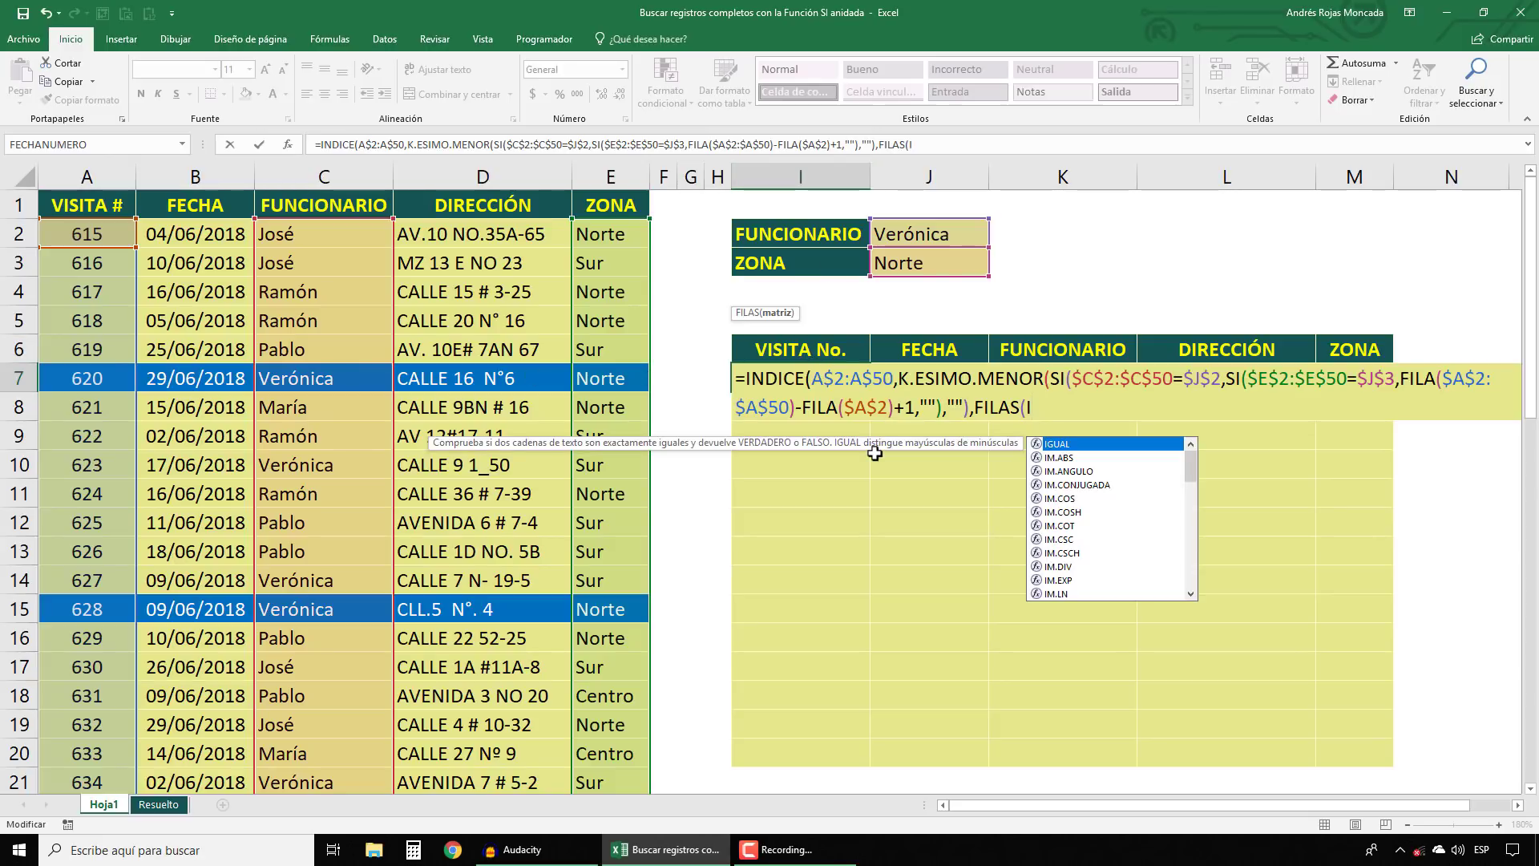
{"action": "type", "text": "7"}
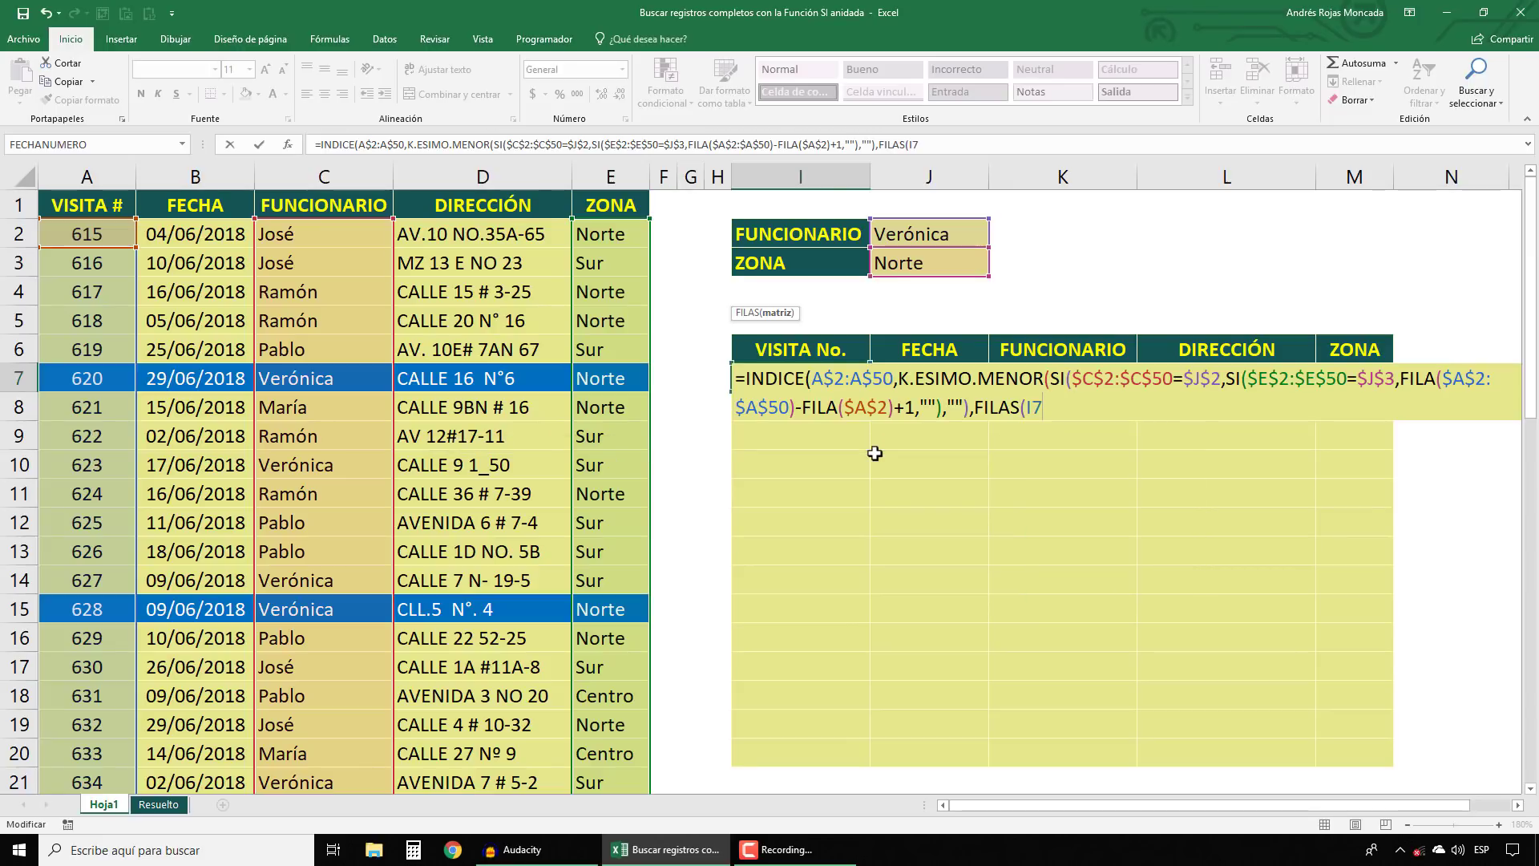
{"action": "key", "text": "F4"}
{"action": "key", "text": "F4"}
{"action": "type", "text": "$7:I"}
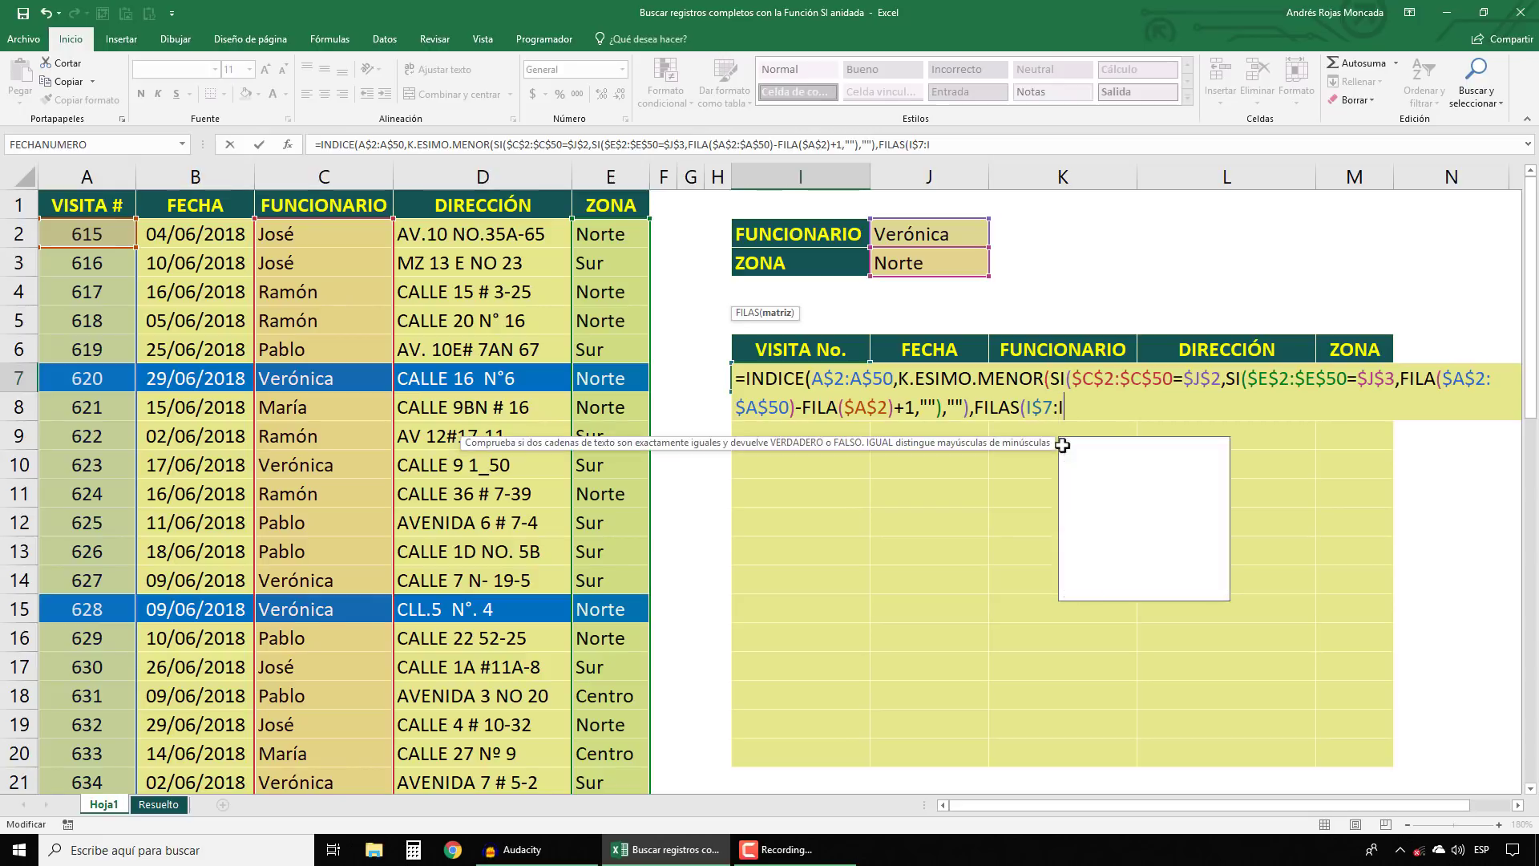
{"action": "type", "text": "7"}
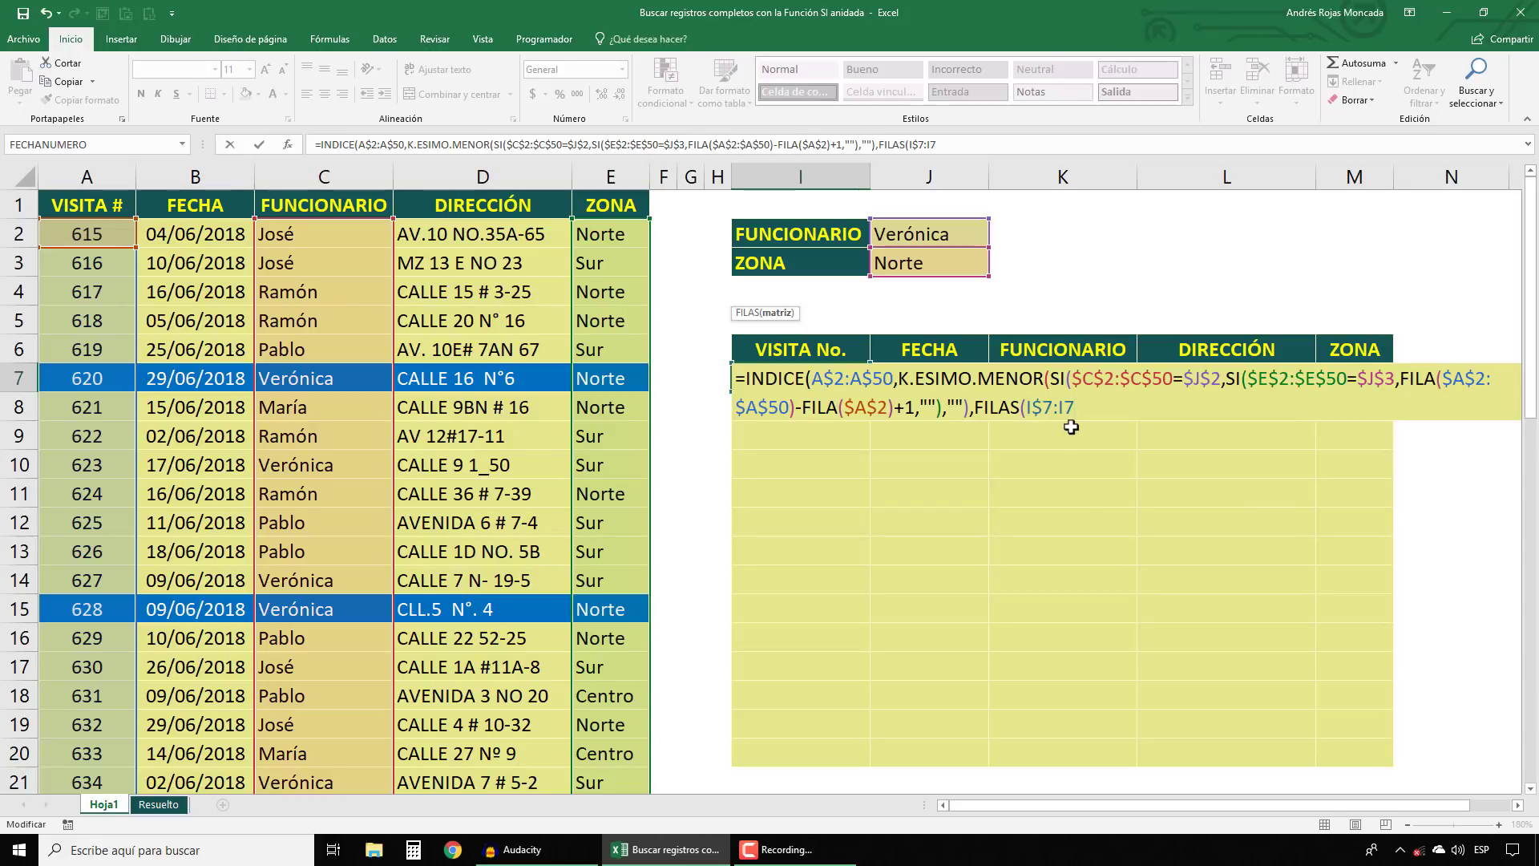
{"action": "type", "text": ")"}
{"action": "left_click_drag", "start_coordinate": [1080, 408], "coordinate": [974, 408]}
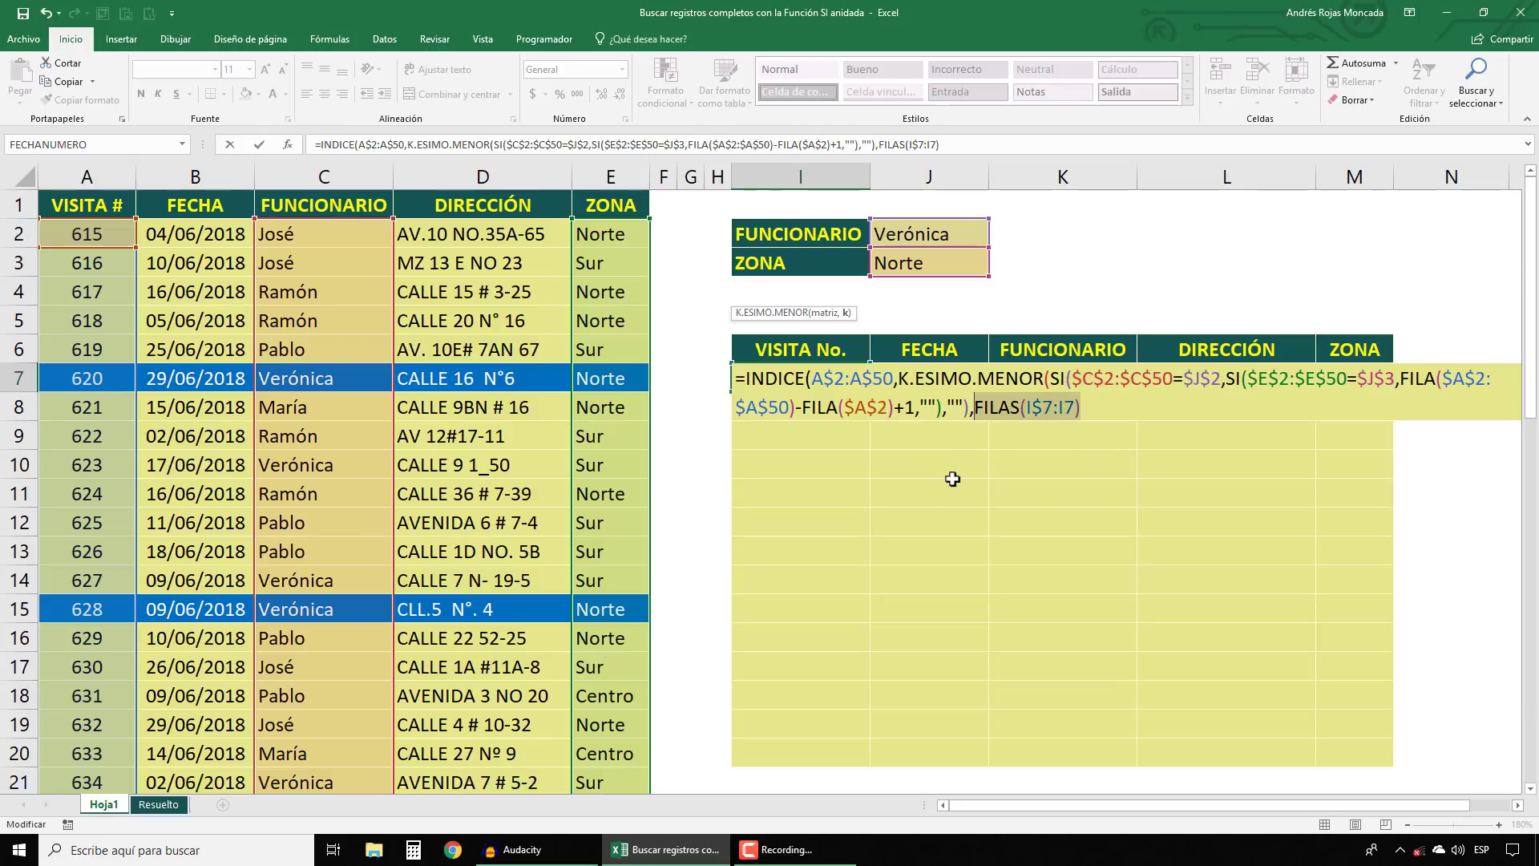
{"action": "key", "text": "F9"}
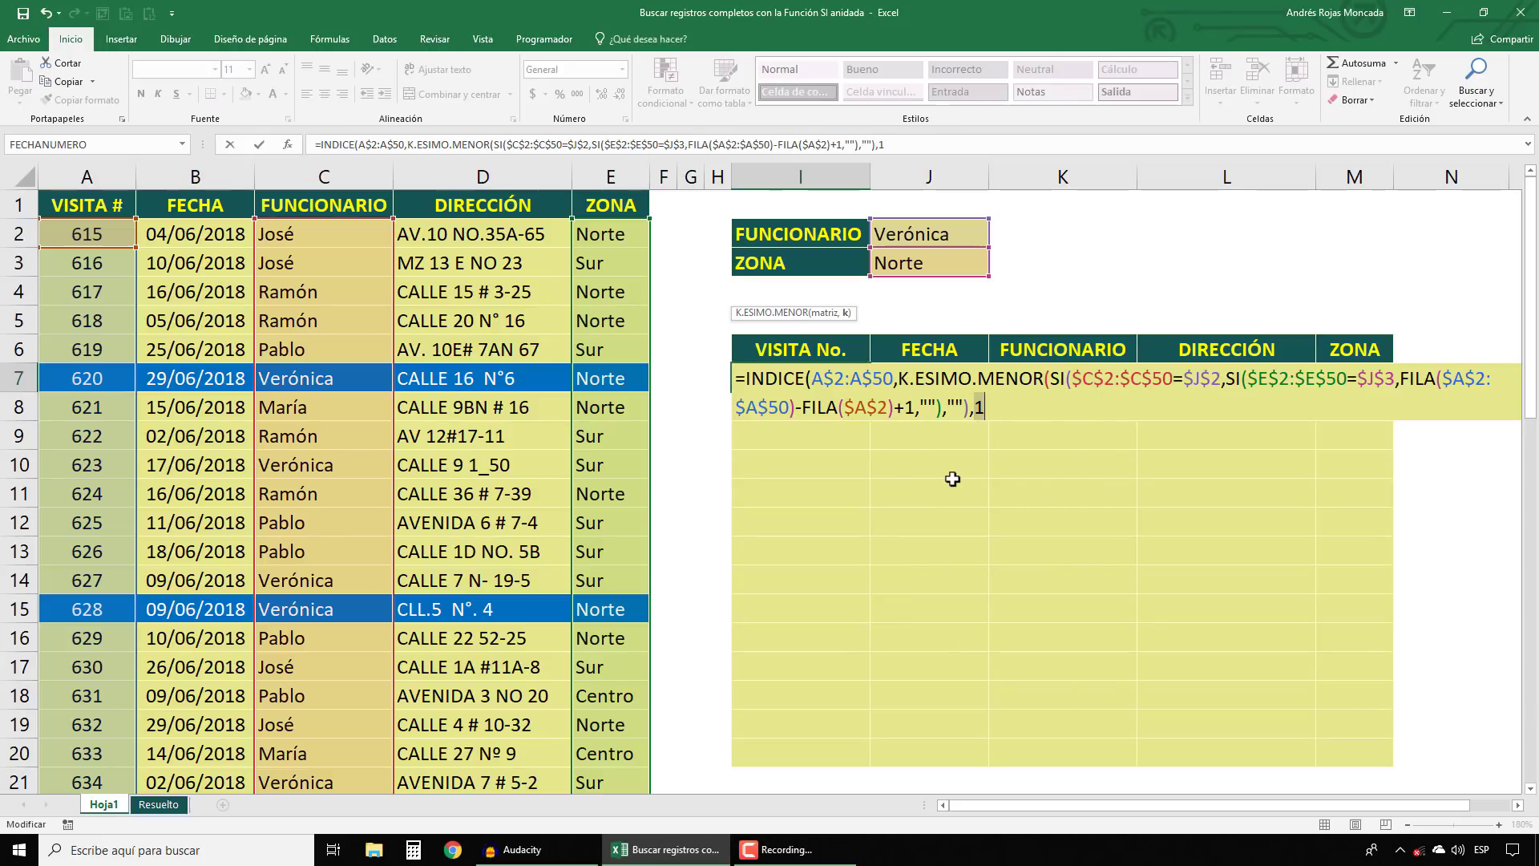
{"action": "key", "text": "ctrl+z"}
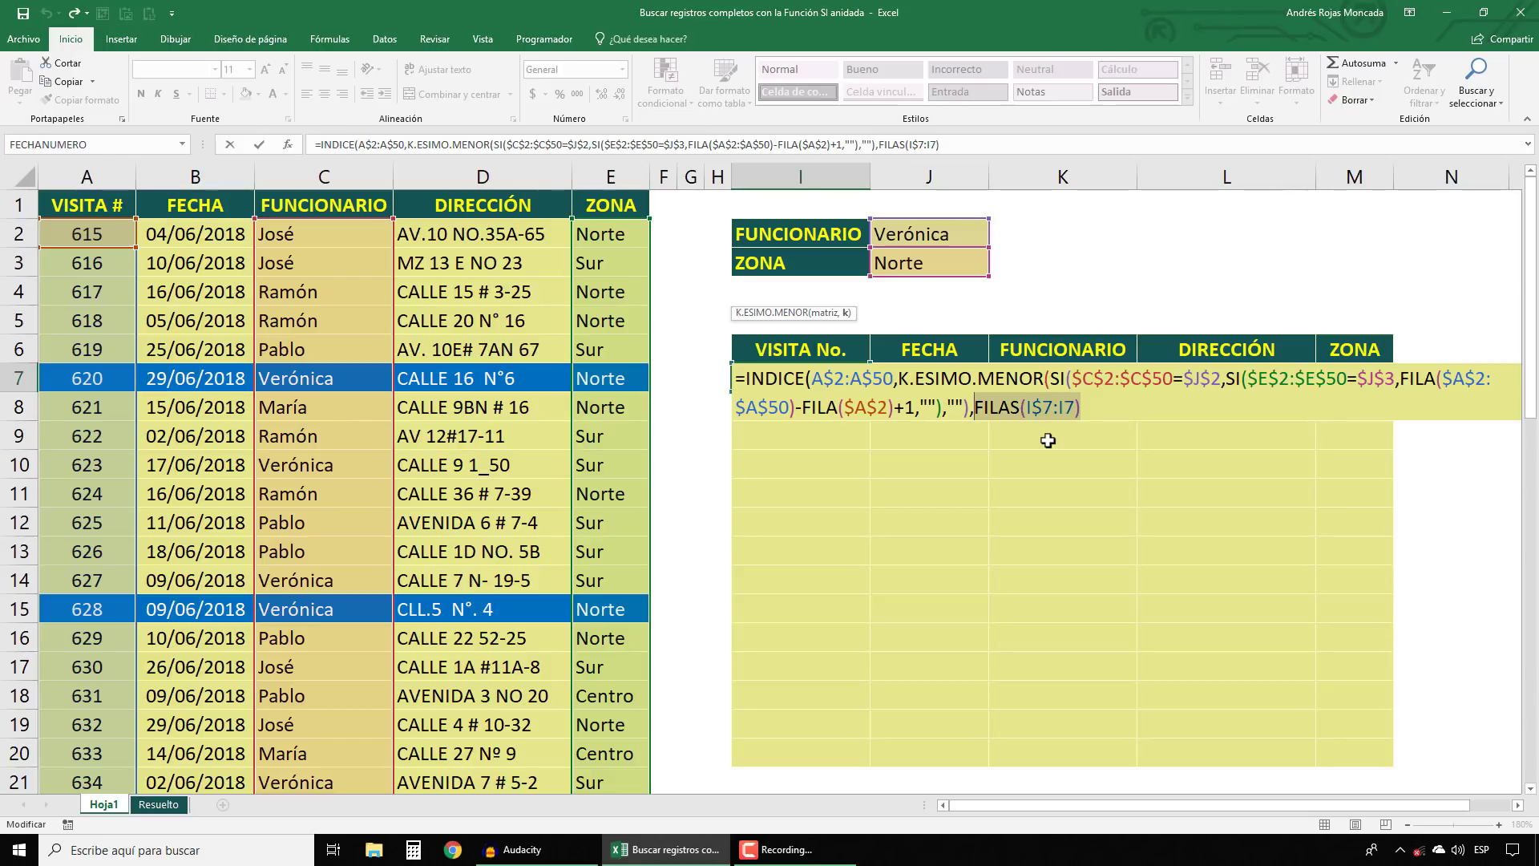
Step: Close the formula with )) and array-enter it so it returns visit 620
{"action": "left_click", "coordinate": [1084, 407]}
{"action": "type", "text": ")"}
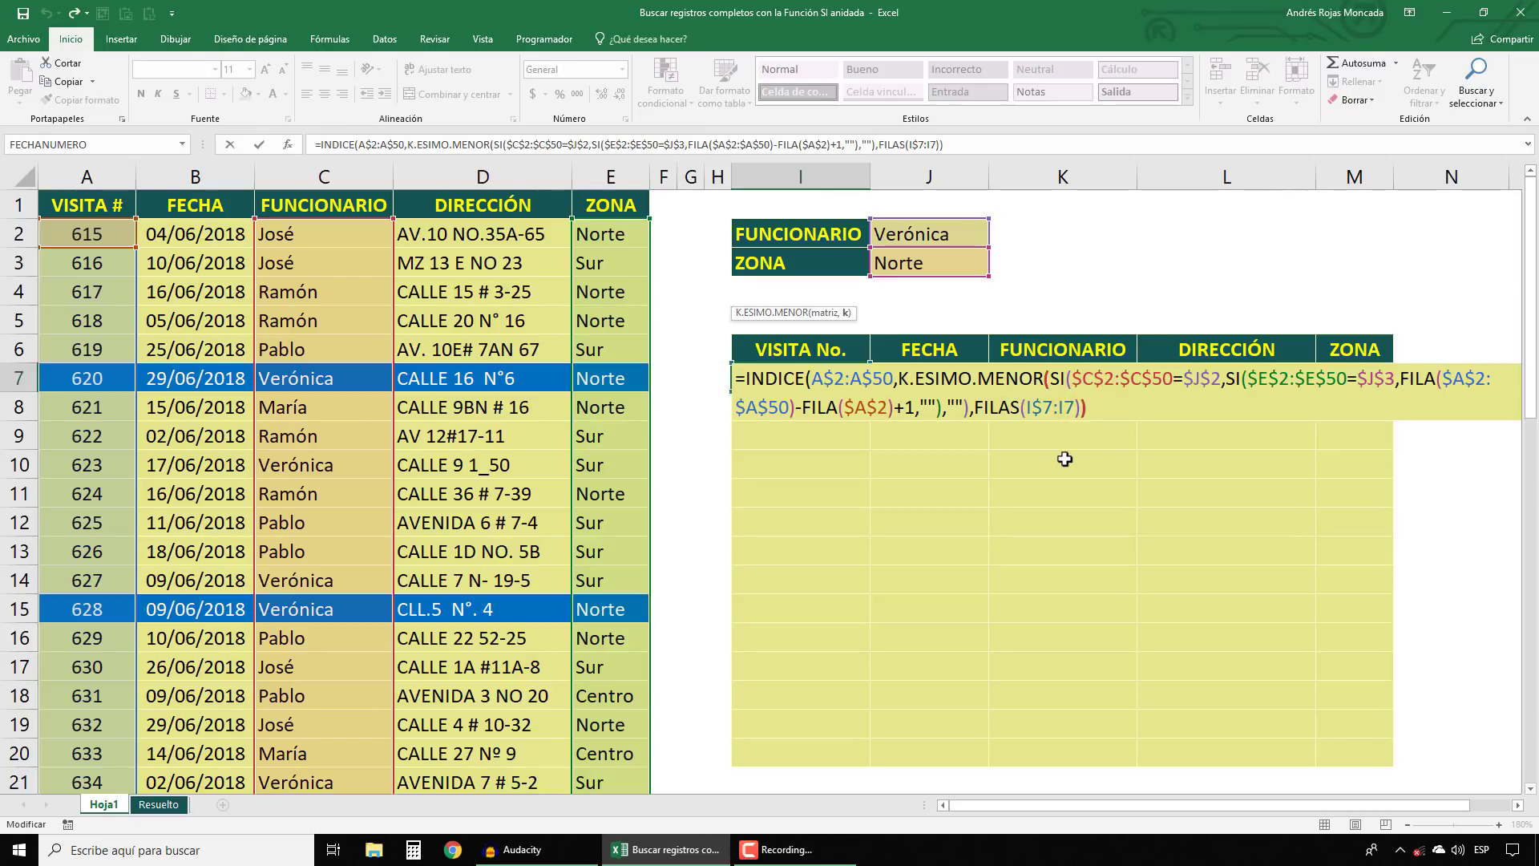
{"action": "type", "text": ")"}
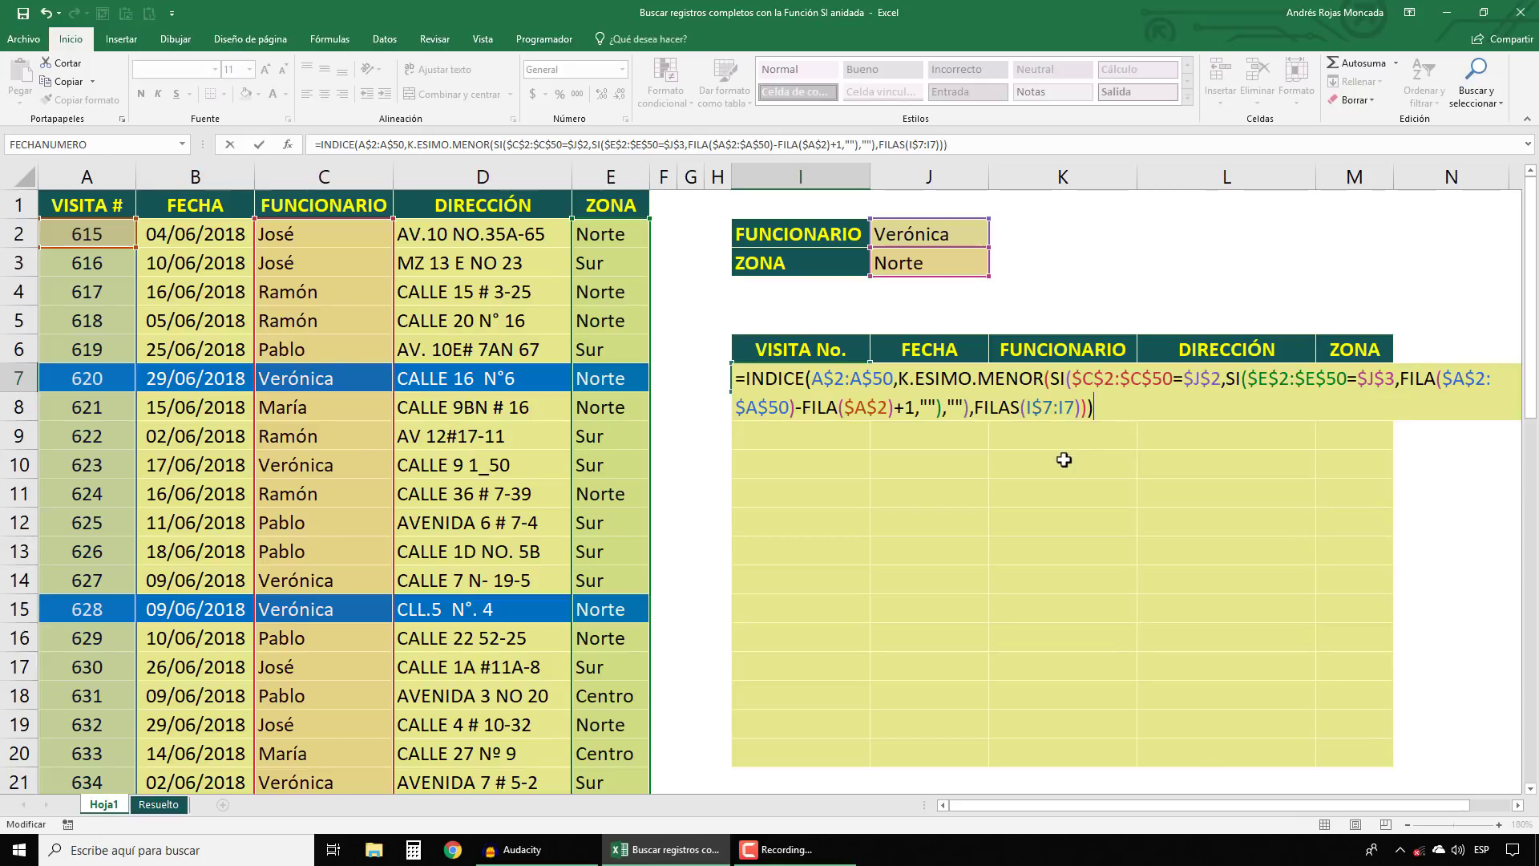
{"action": "key", "text": "ctrl+shift+Return"}
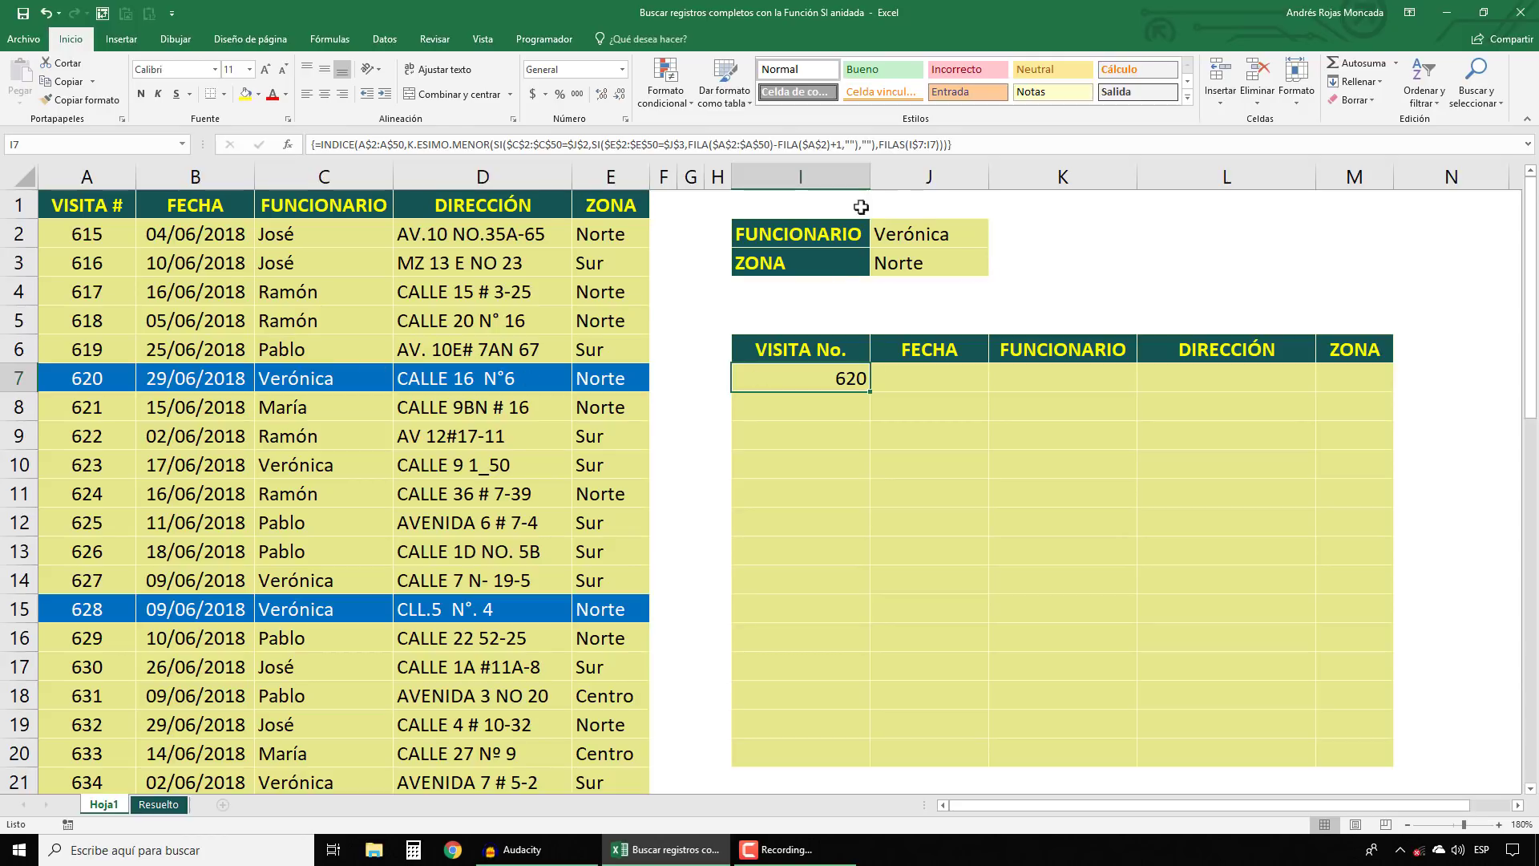
Step: Fill the I7 array formula through columns I–M to row 20, showing visits 620 and 628
{"action": "mouse_move", "coordinate": [869, 391]}
{"action": "left_mouse_down"}
{"action": "mouse_move", "coordinate": [1394, 391]}
{"action": "mouse_move", "coordinate": [1380, 754]}
{"action": "left_mouse_up"}
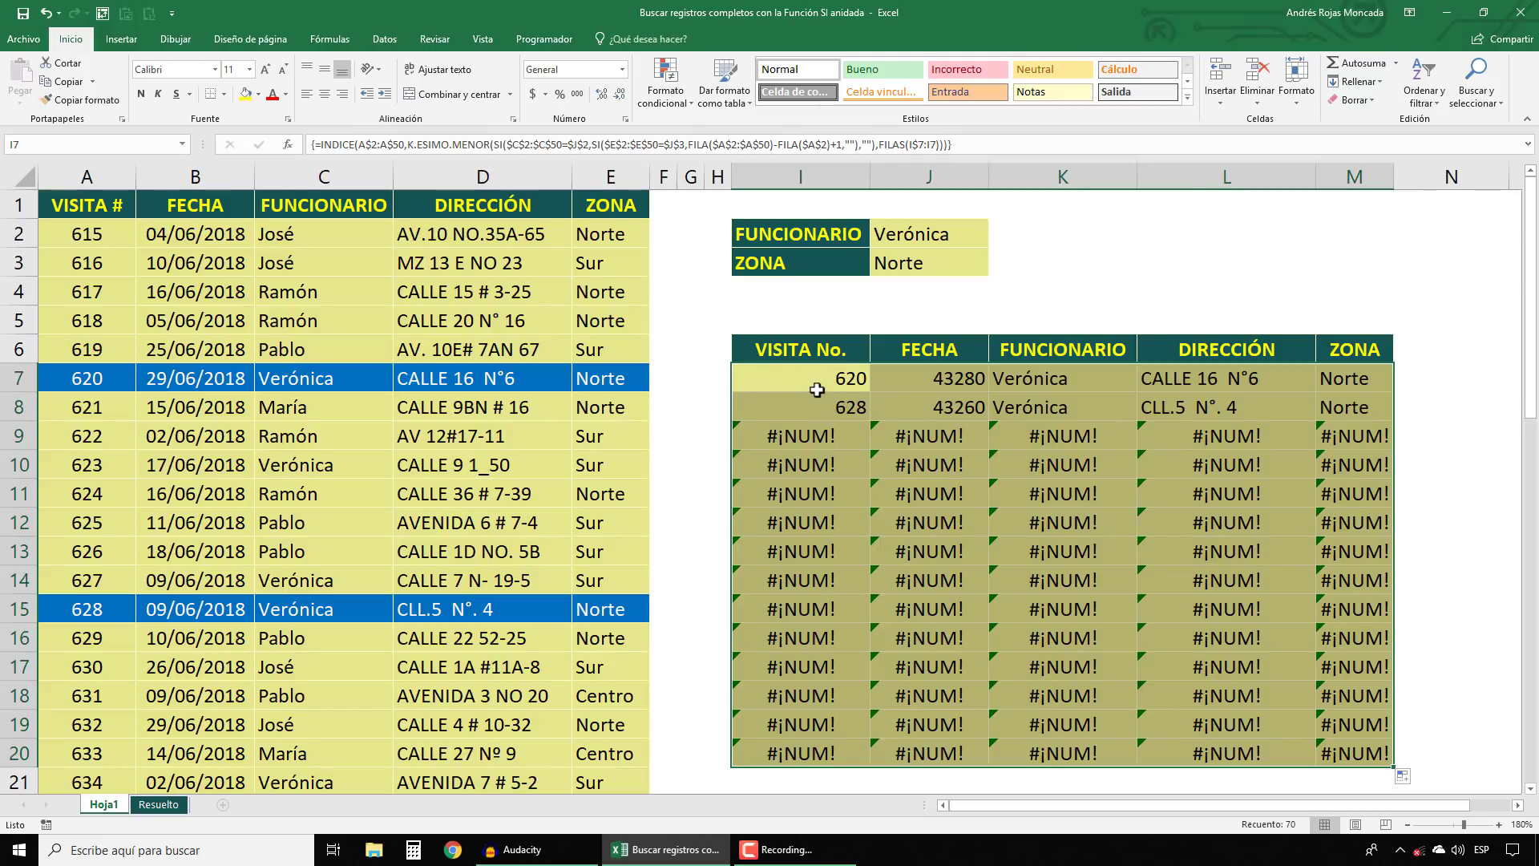
{"action": "scroll", "coordinate": [462, 437], "scroll_direction": "down", "scroll_amount": 7}
{"action": "scroll", "coordinate": [463, 436], "scroll_direction": "down", "scroll_amount": 3}
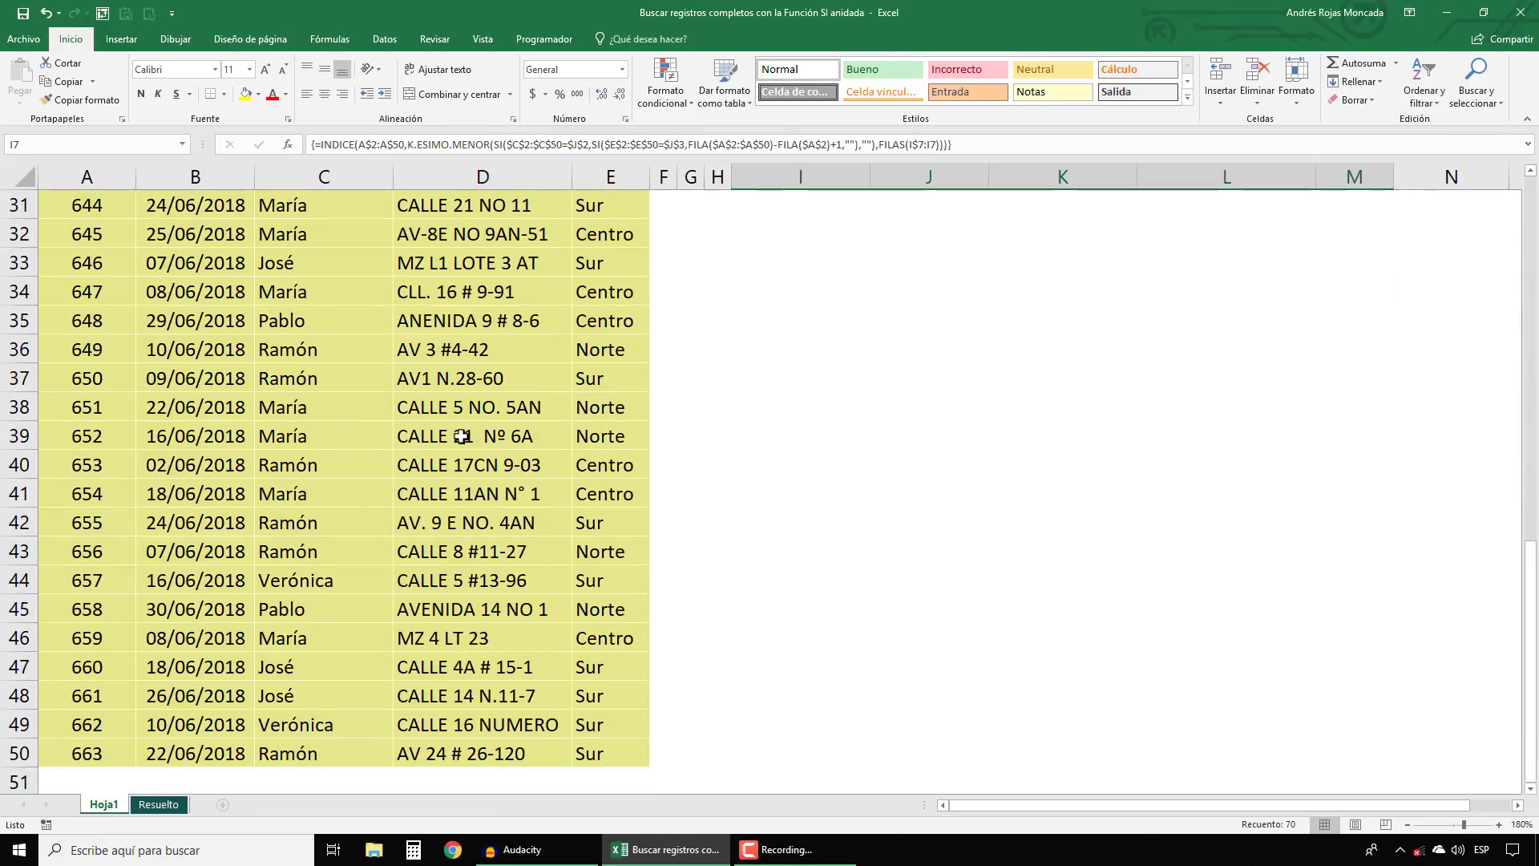
{"action": "scroll", "coordinate": [461, 437], "scroll_direction": "down", "scroll_amount": 2}
{"action": "scroll", "coordinate": [462, 437], "scroll_direction": "up", "scroll_amount": 11}
{"action": "scroll", "coordinate": [463, 437], "scroll_direction": "up", "scroll_amount": 1}
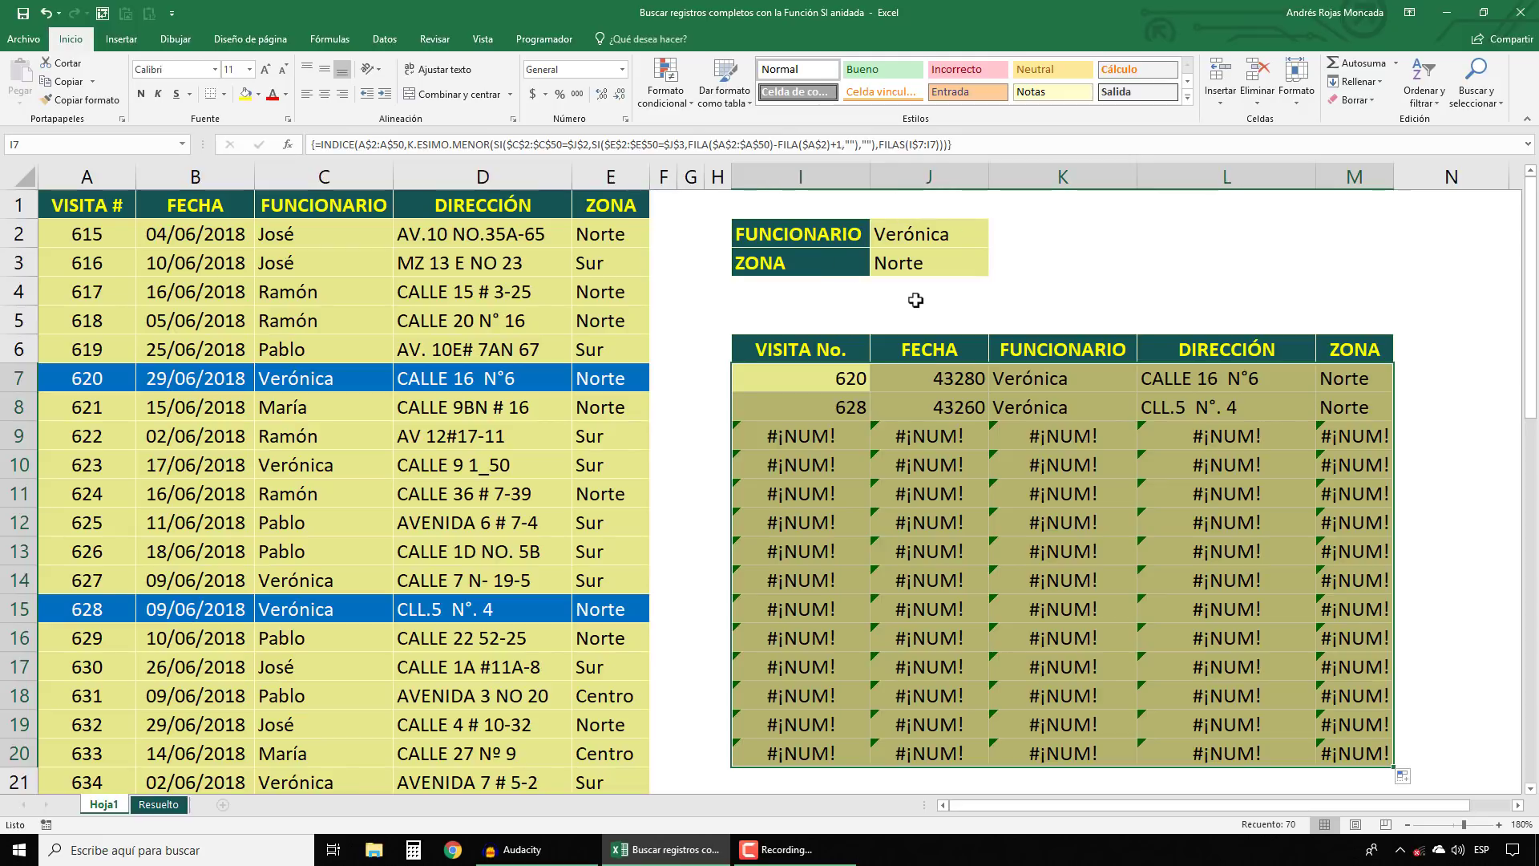
Step: Insert SI.ERROR after the equals sign in I7, making the INDICE expression its first argument
{"action": "left_click", "coordinate": [800, 380]}
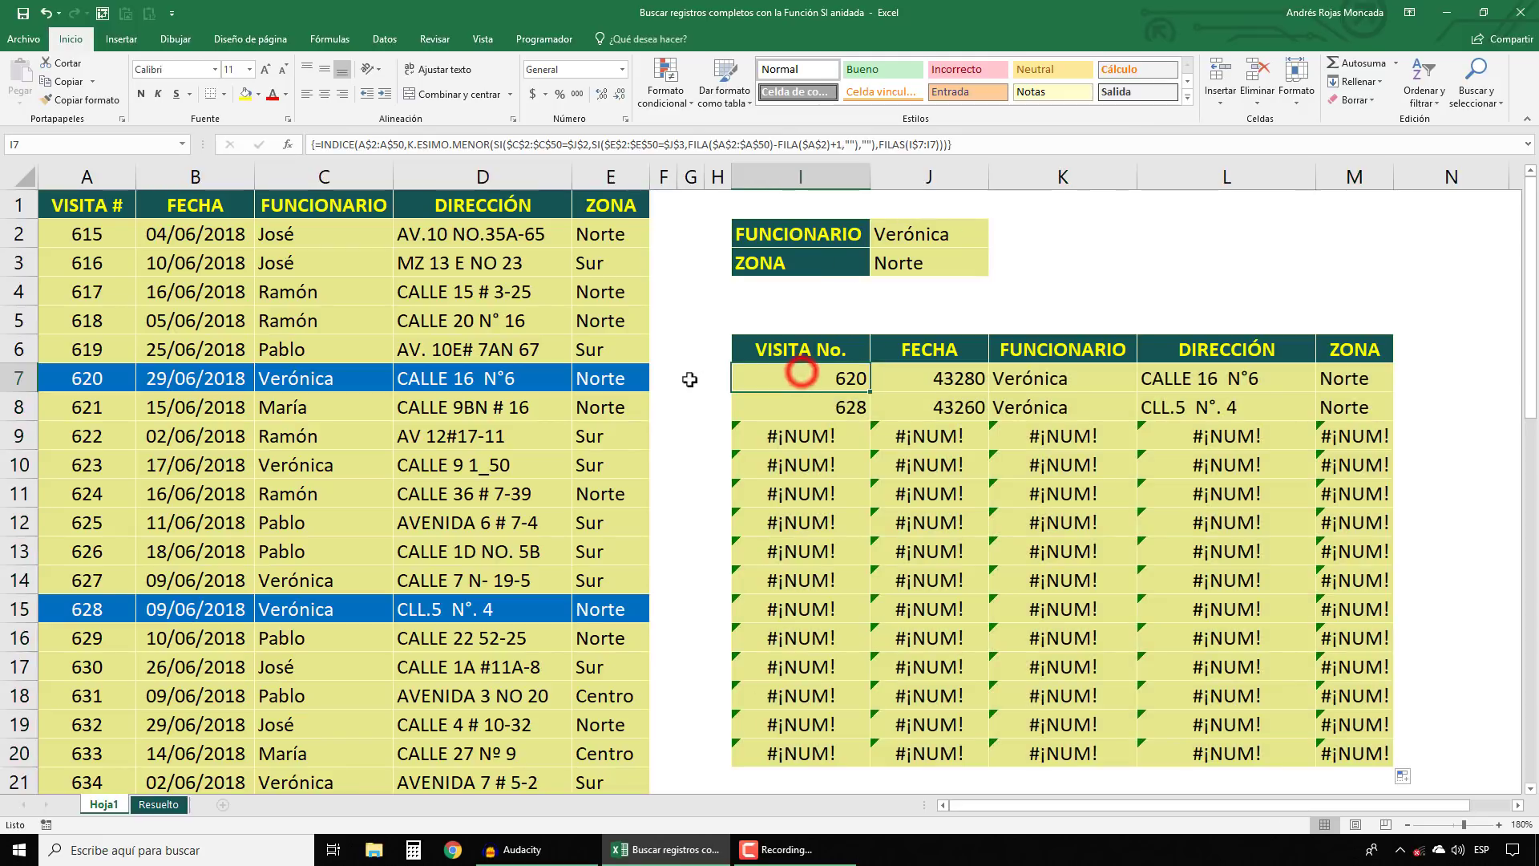
{"action": "key", "text": "F2"}
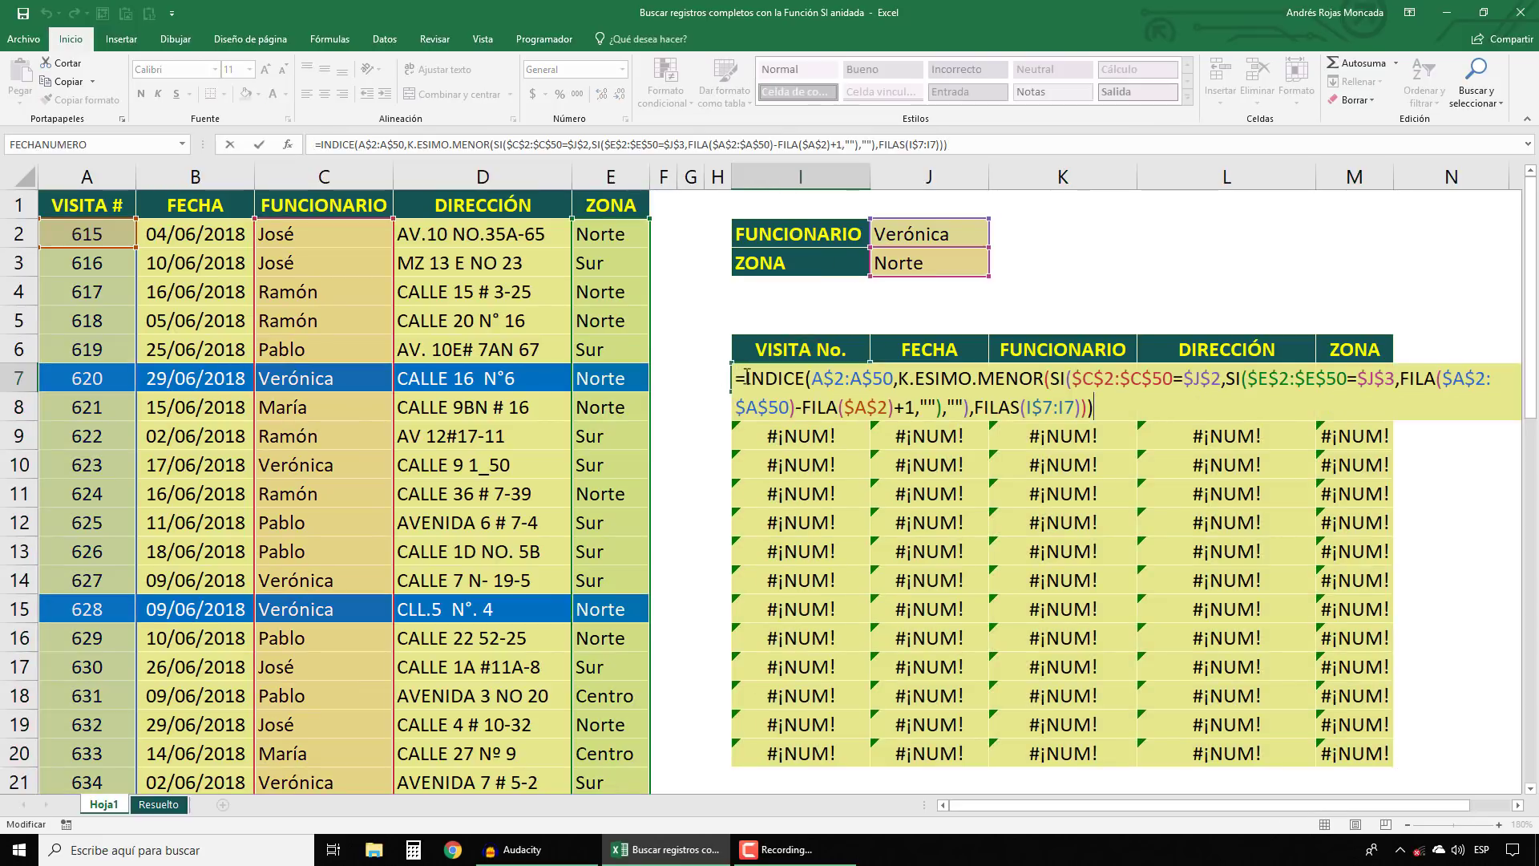
{"action": "type", "text": "si"}
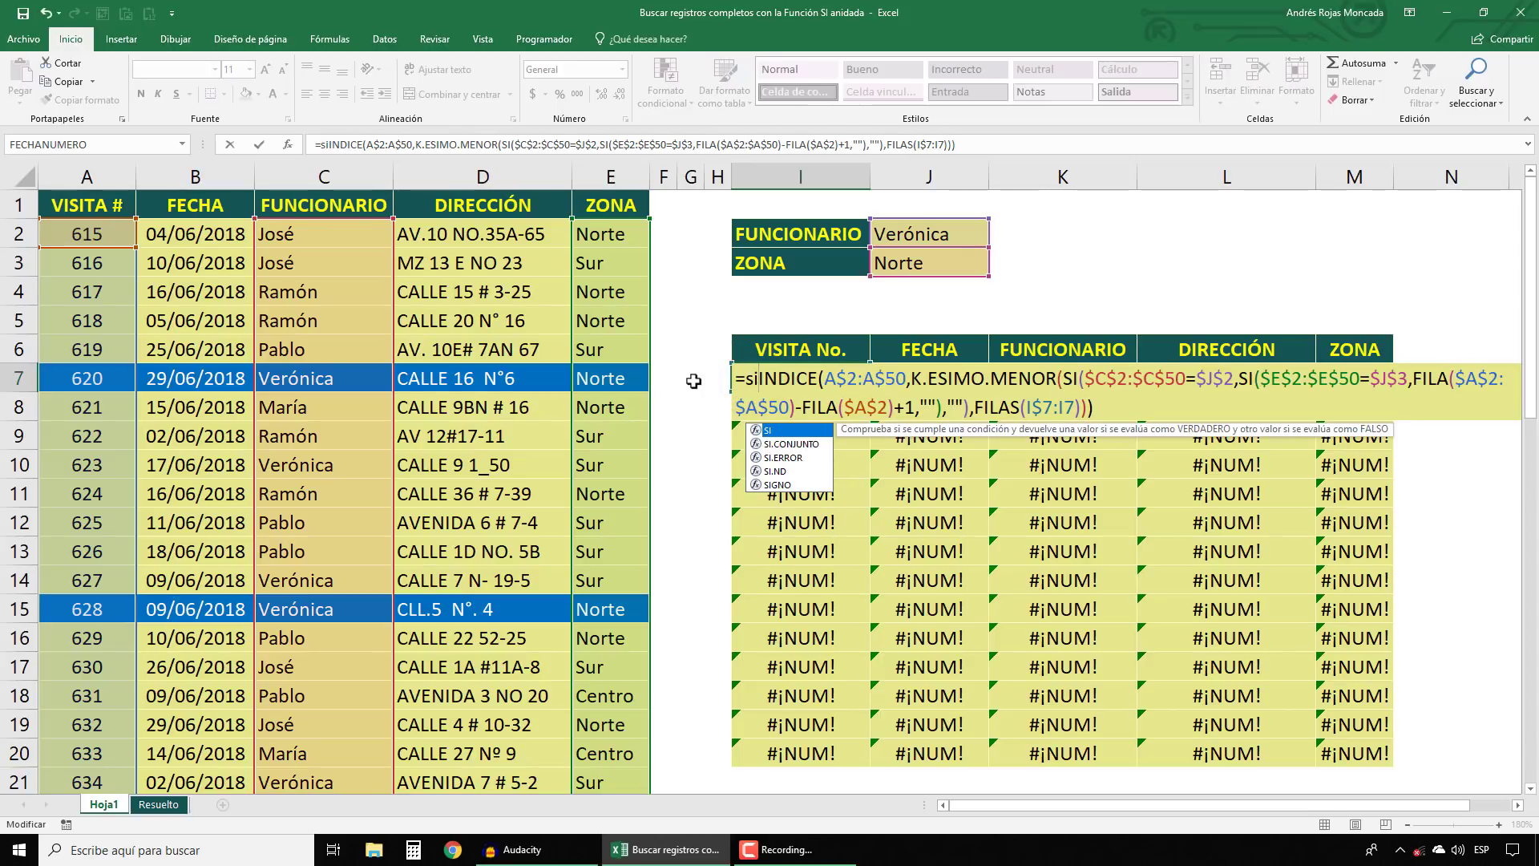
{"action": "key", "text": "Down"}
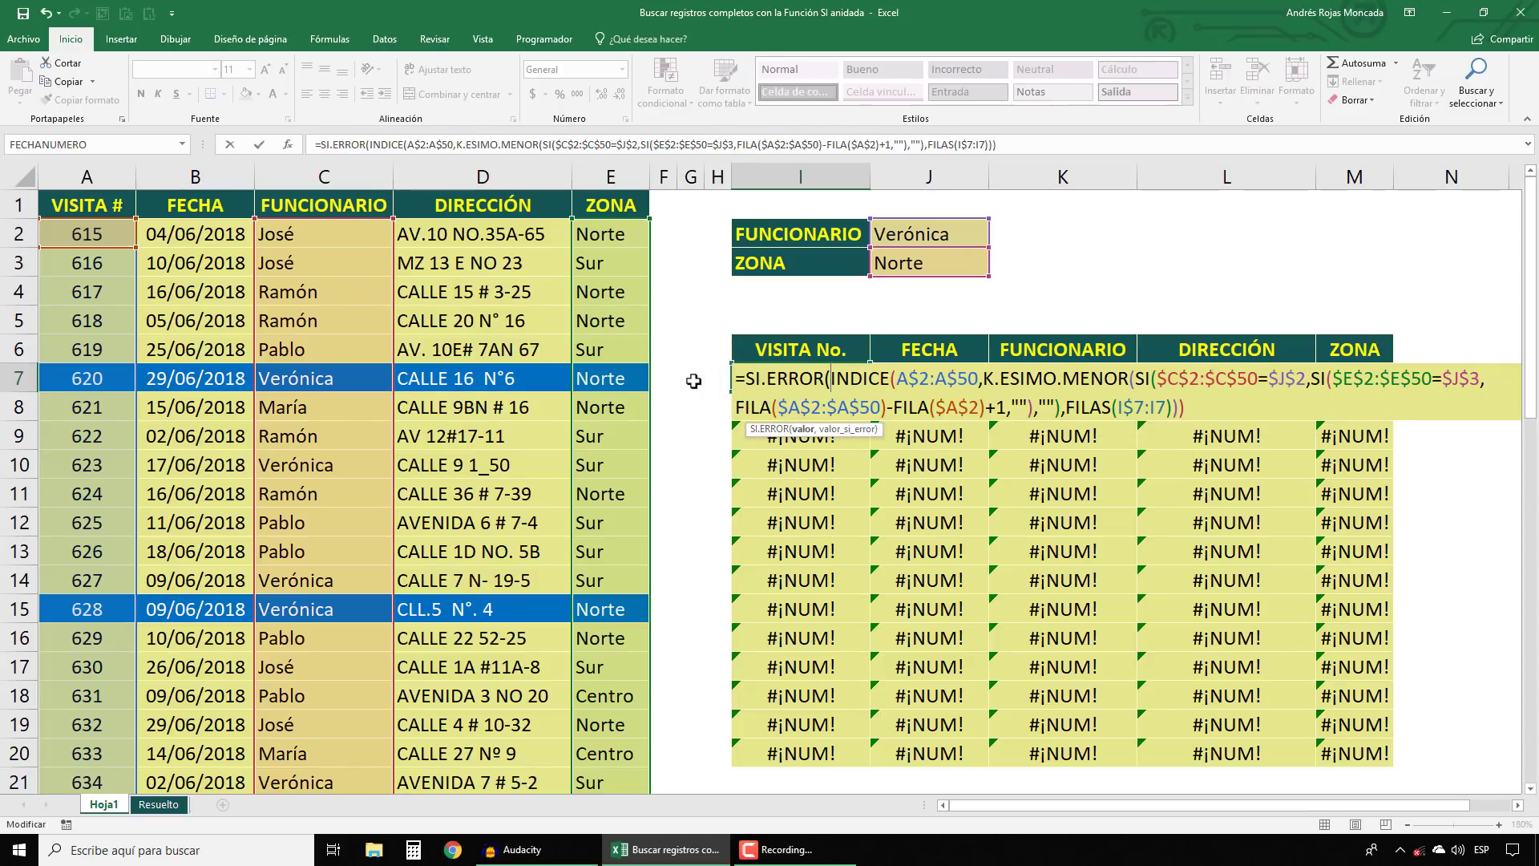
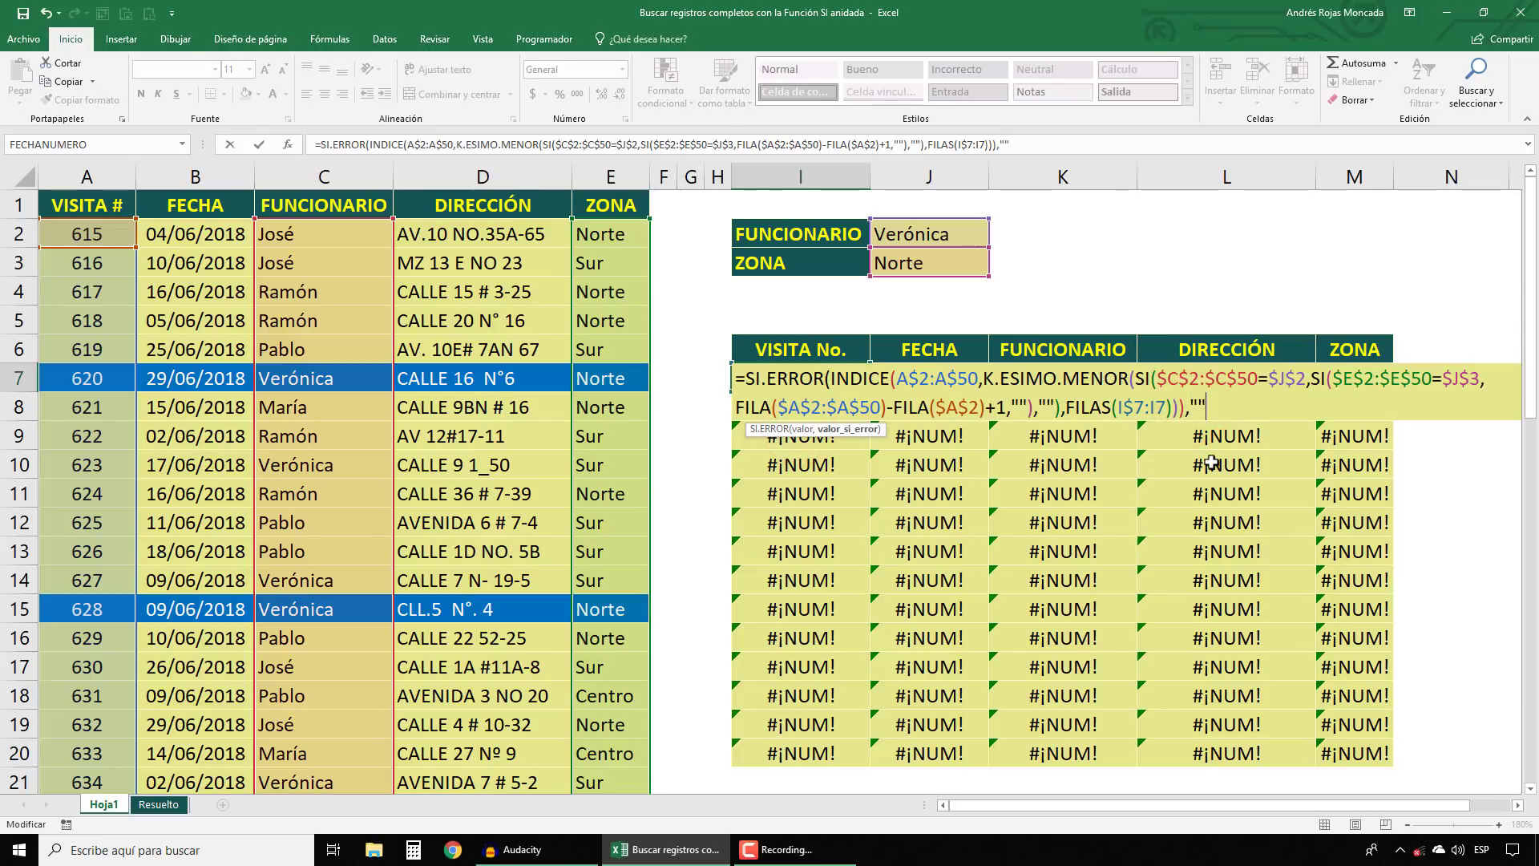
Step: Commit the SI.ERROR/INDICE formula as an array, listing Verónica's Norte visits 620 and 628
{"action": "key", "text": "ctrl+shift+Return"}
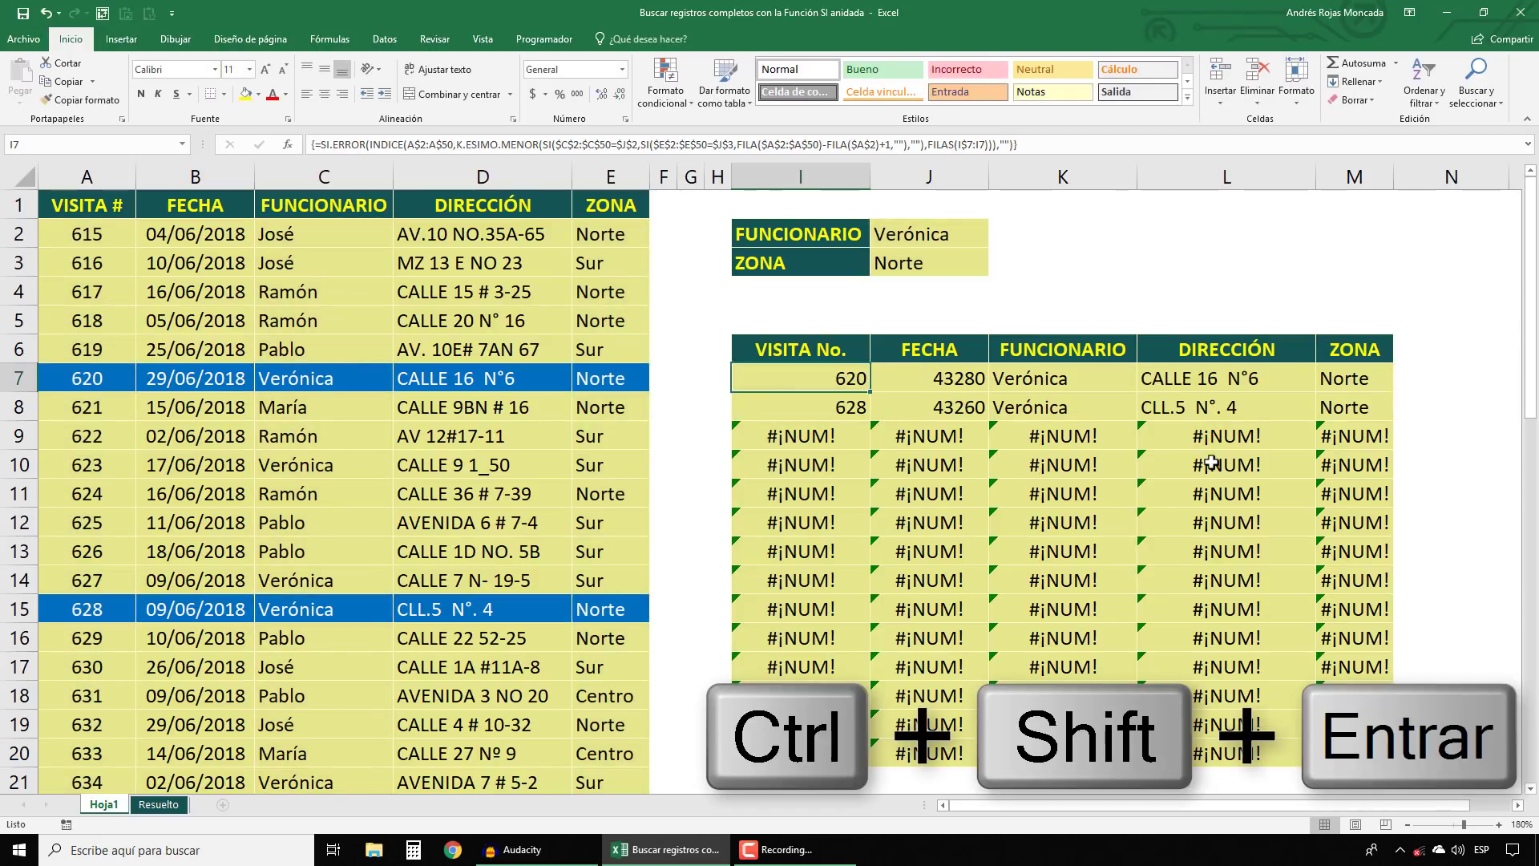
{"action": "mouse_move", "coordinate": [871, 389]}
{"action": "left_mouse_down"}
{"action": "mouse_move", "coordinate": [1389, 393]}
{"action": "mouse_move", "coordinate": [1392, 764]}
{"action": "left_mouse_up"}
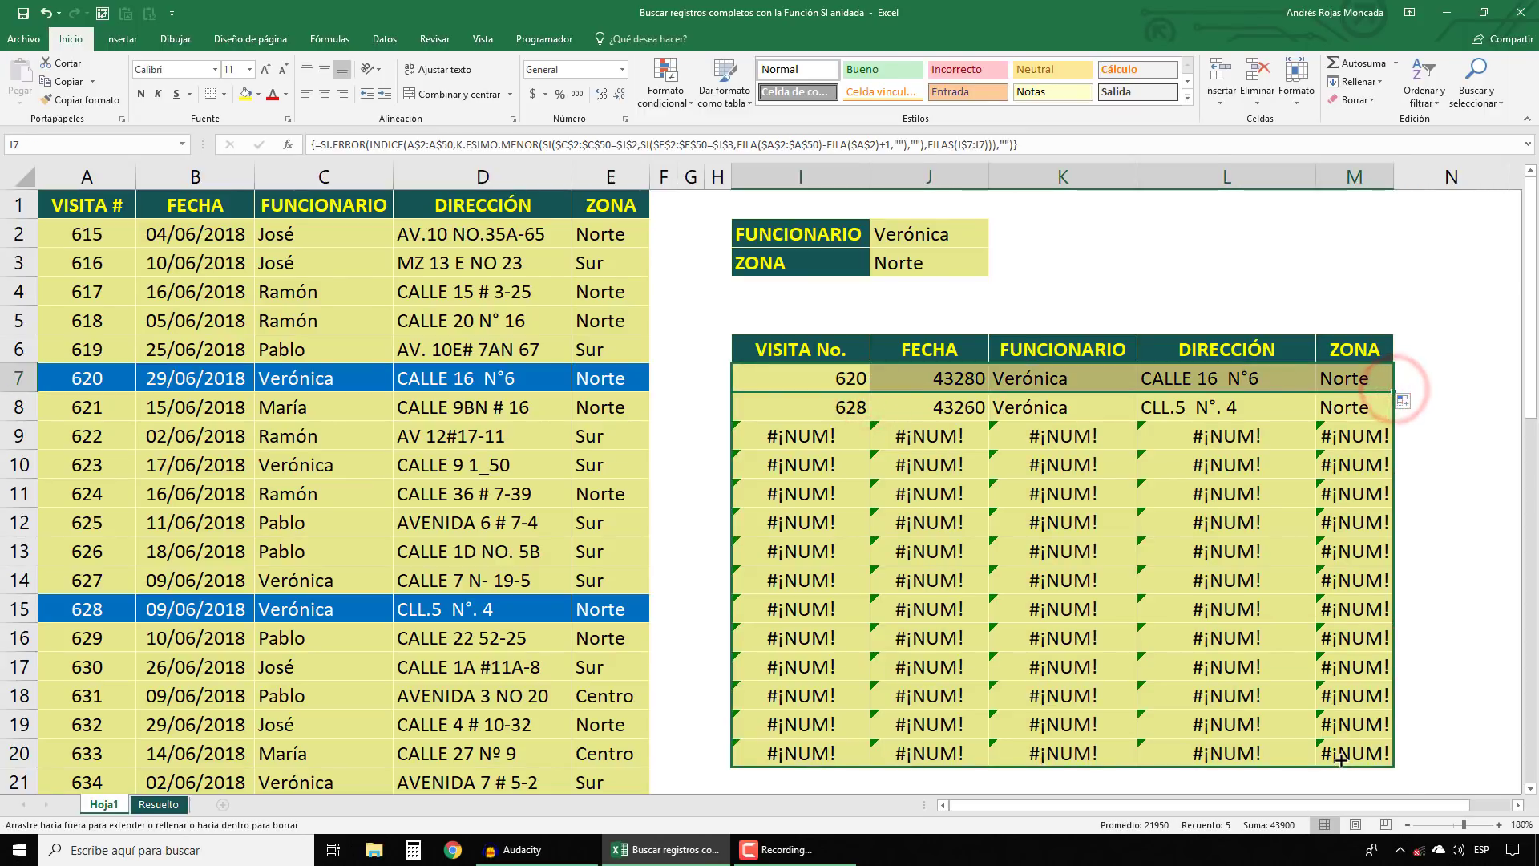
Step: Set the ZONA criterion in J3 to Sur and review the results table
{"action": "left_click", "coordinate": [688, 265]}
{"action": "left_click", "coordinate": [893, 264]}
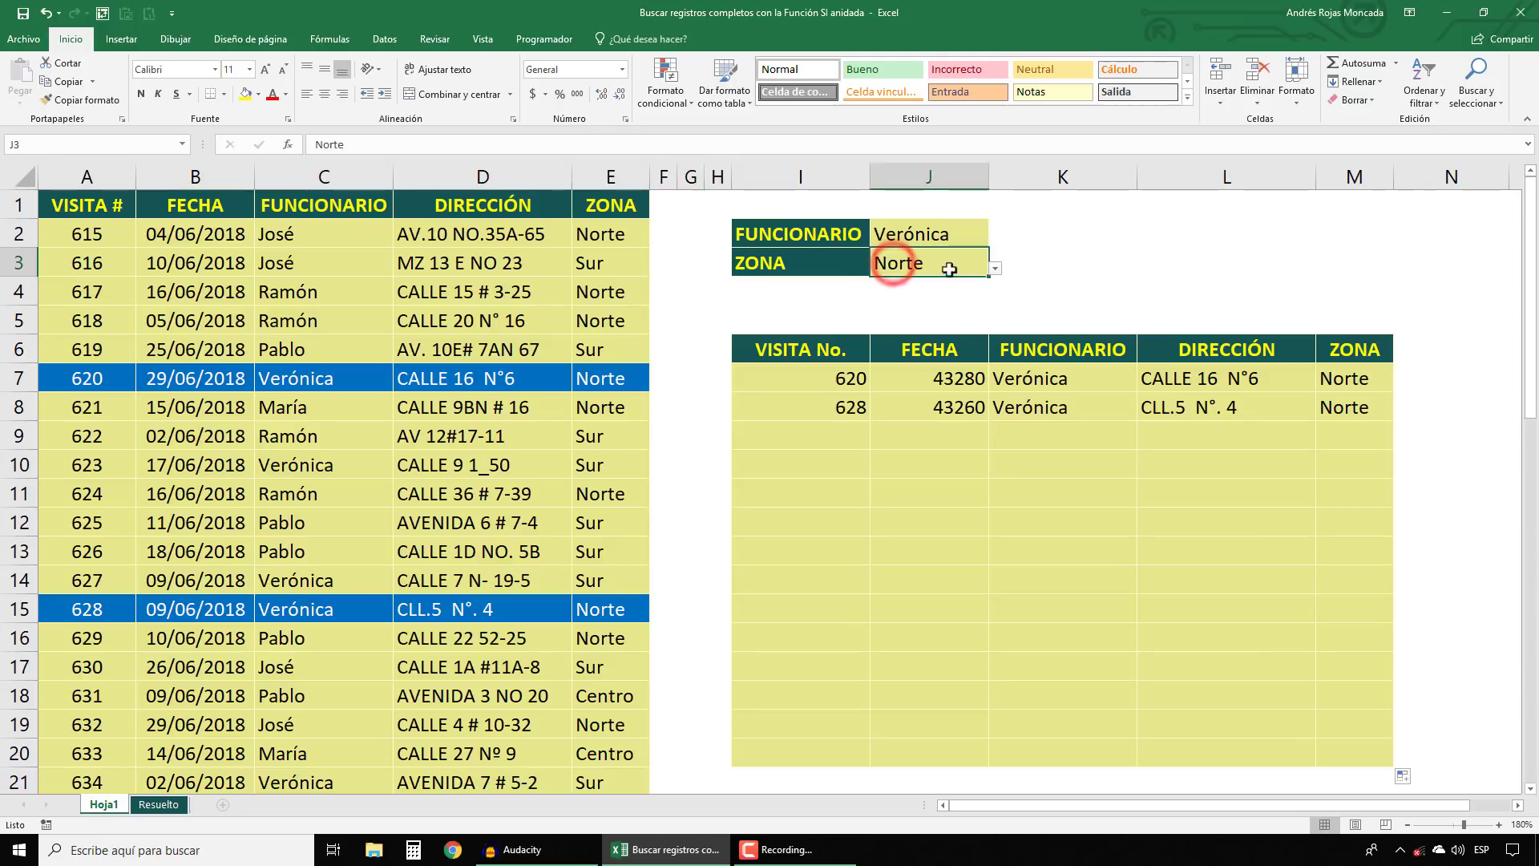
{"action": "left_click", "coordinate": [995, 270]}
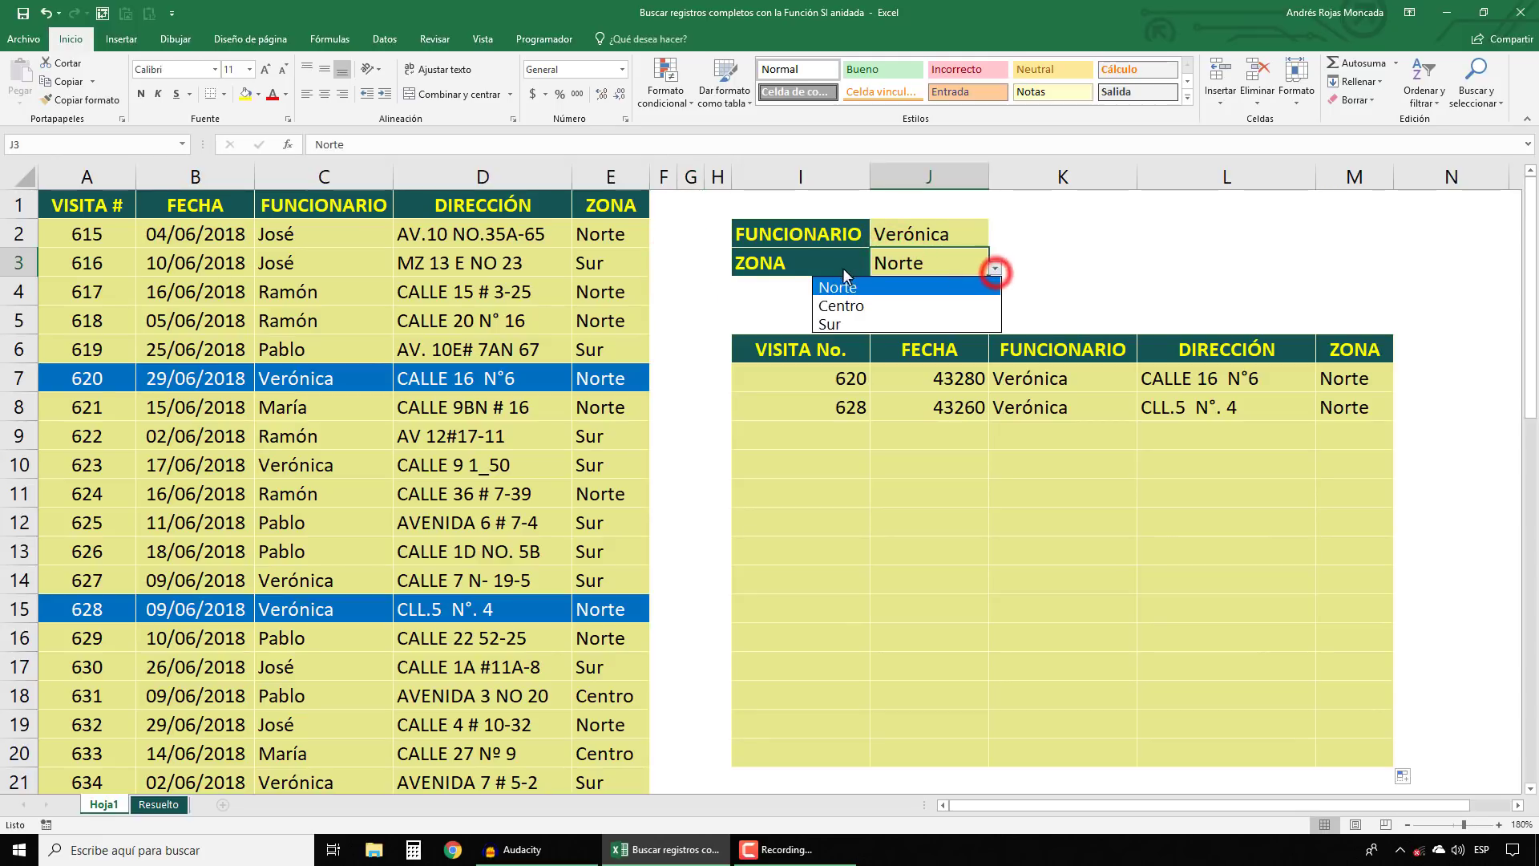
{"action": "left_click", "coordinate": [841, 322]}
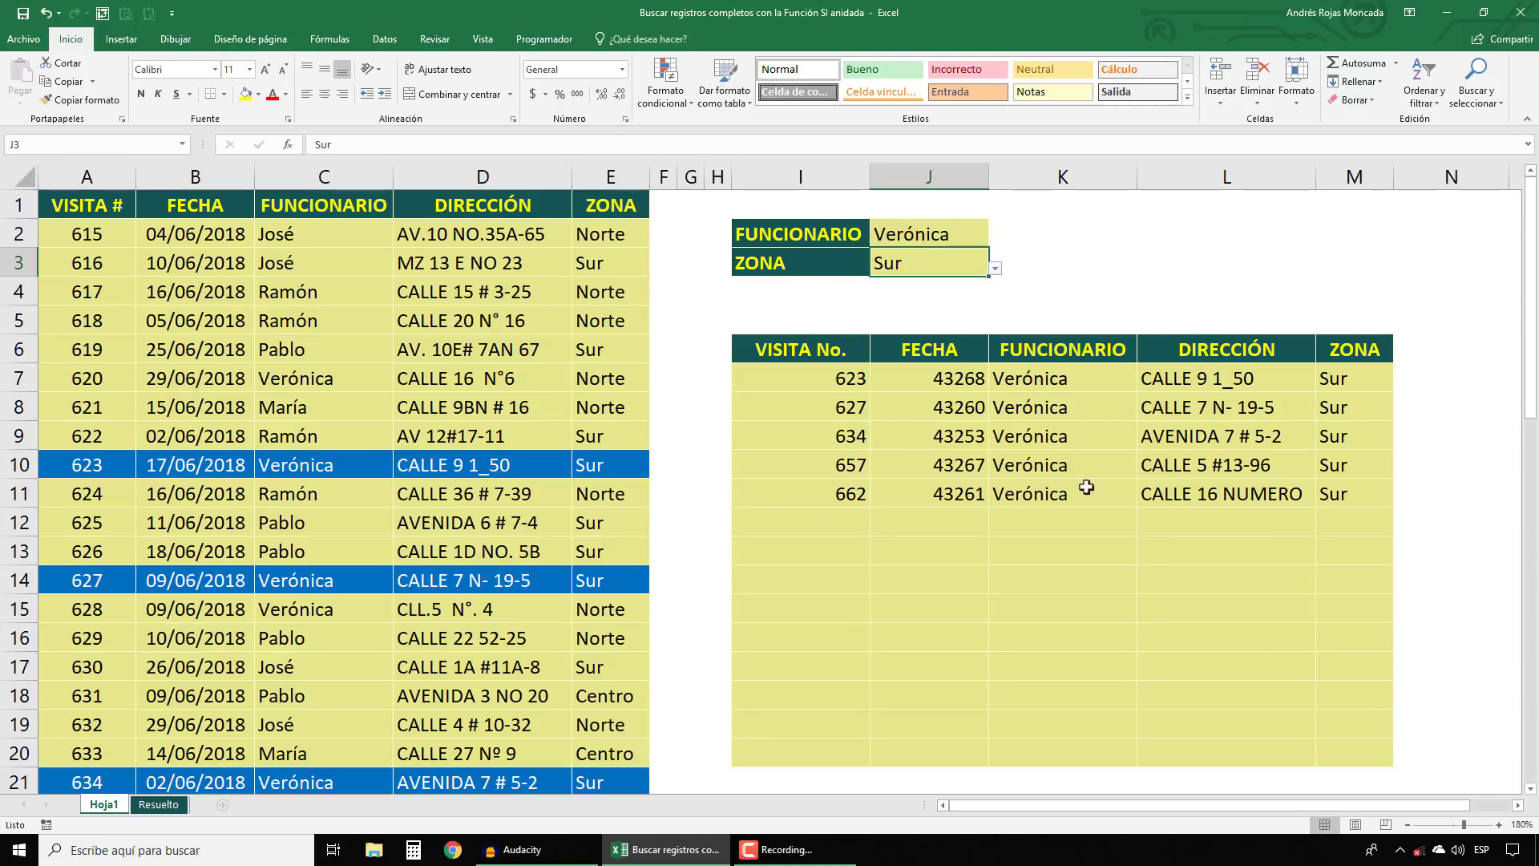
{"action": "scroll", "coordinate": [445, 519], "scroll_direction": "down", "scroll_amount": 6}
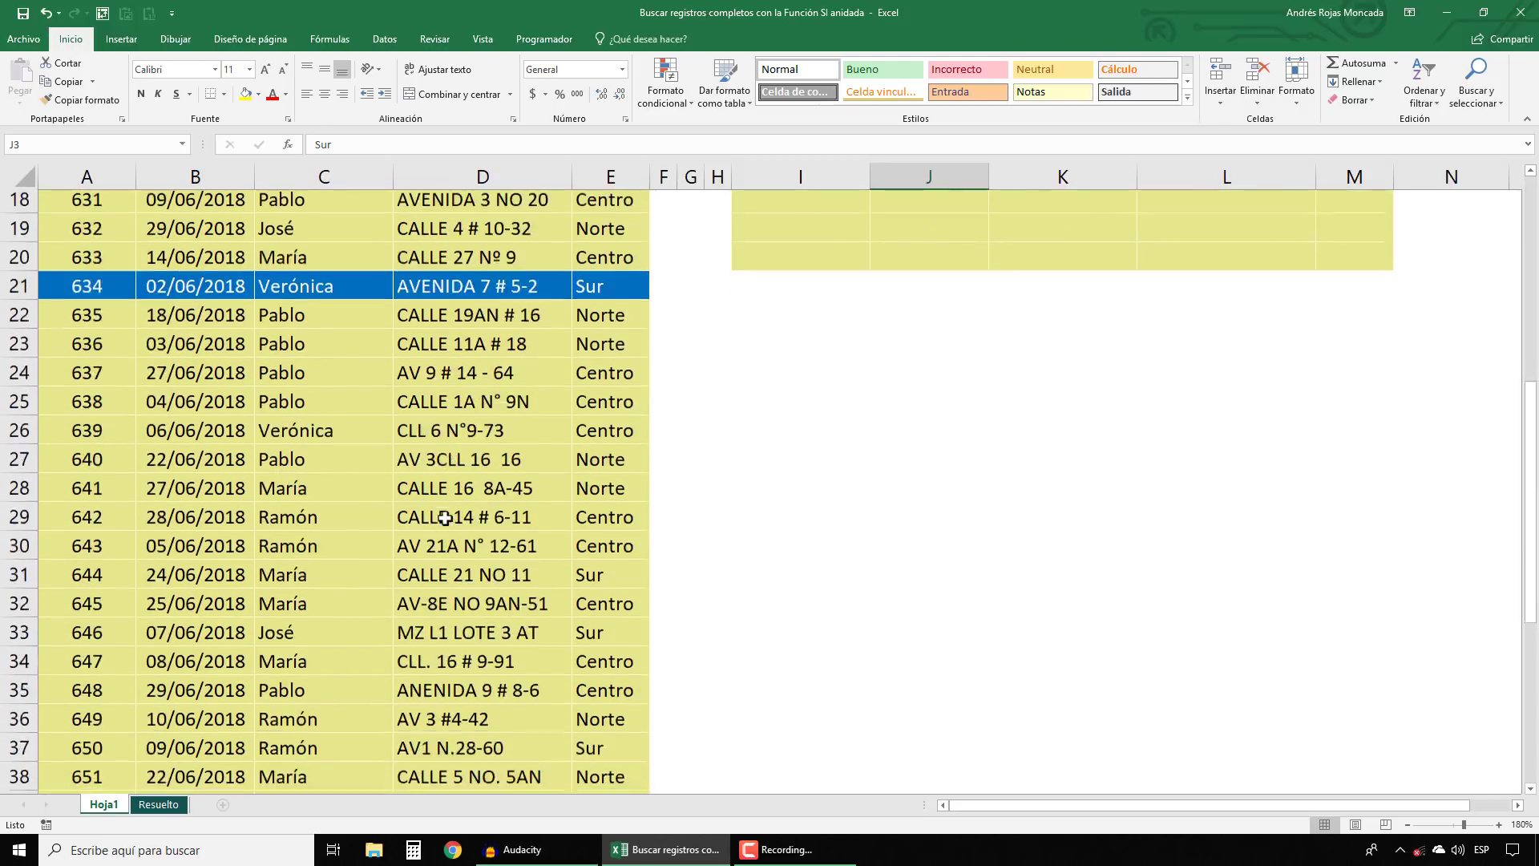
{"action": "scroll", "coordinate": [445, 518], "scroll_direction": "down", "scroll_amount": 3}
{"action": "scroll", "coordinate": [445, 518], "scroll_direction": "down", "scroll_amount": 4}
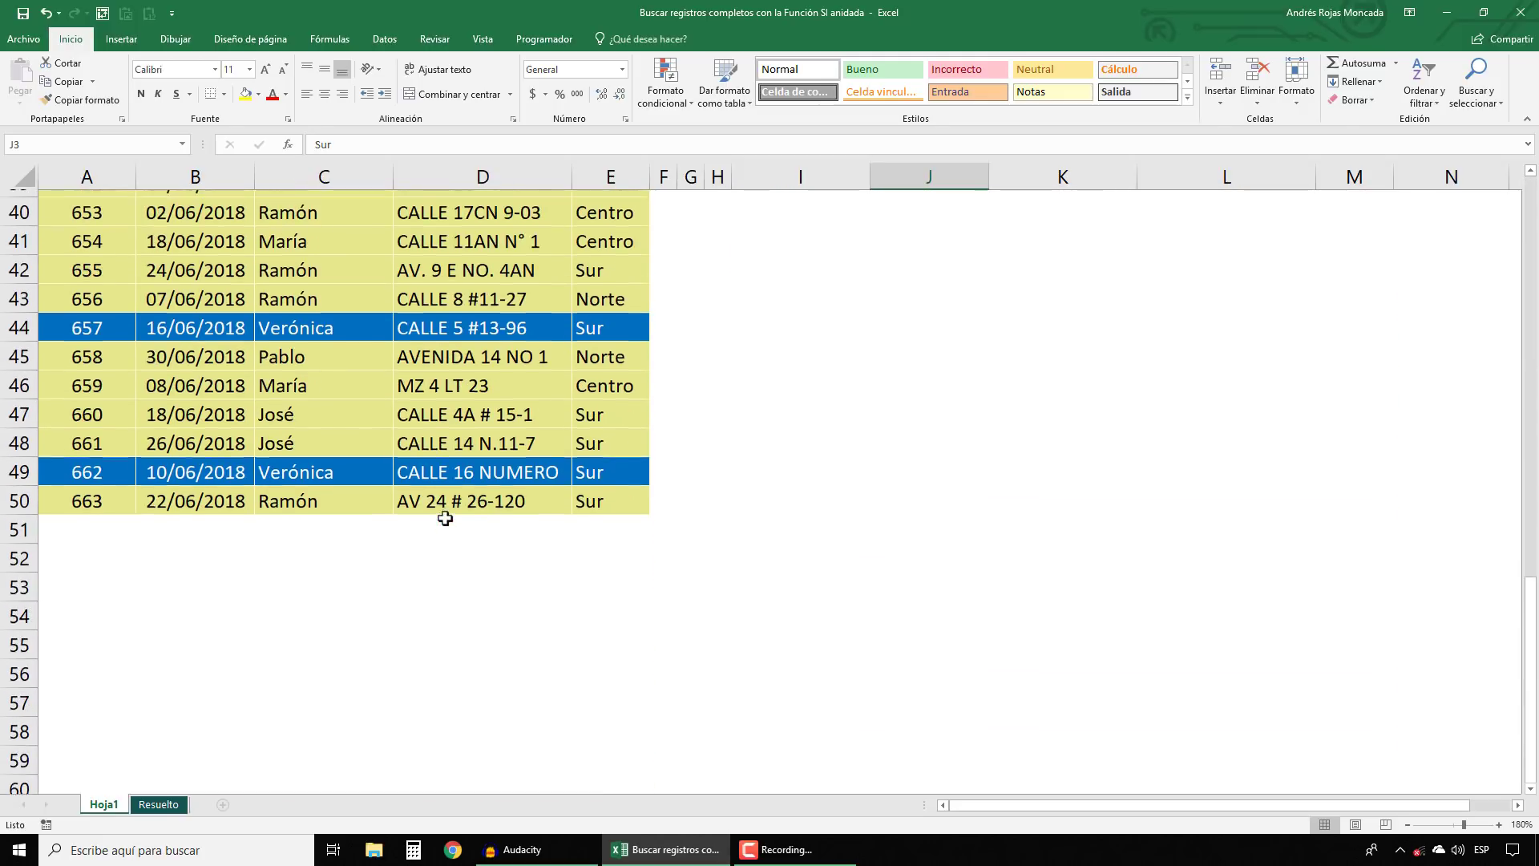
{"action": "scroll", "coordinate": [445, 518], "scroll_direction": "up", "scroll_amount": 3}
{"action": "scroll", "coordinate": [445, 518], "scroll_direction": "up", "scroll_amount": 7}
{"action": "scroll", "coordinate": [445, 518], "scroll_direction": "up", "scroll_amount": 3}
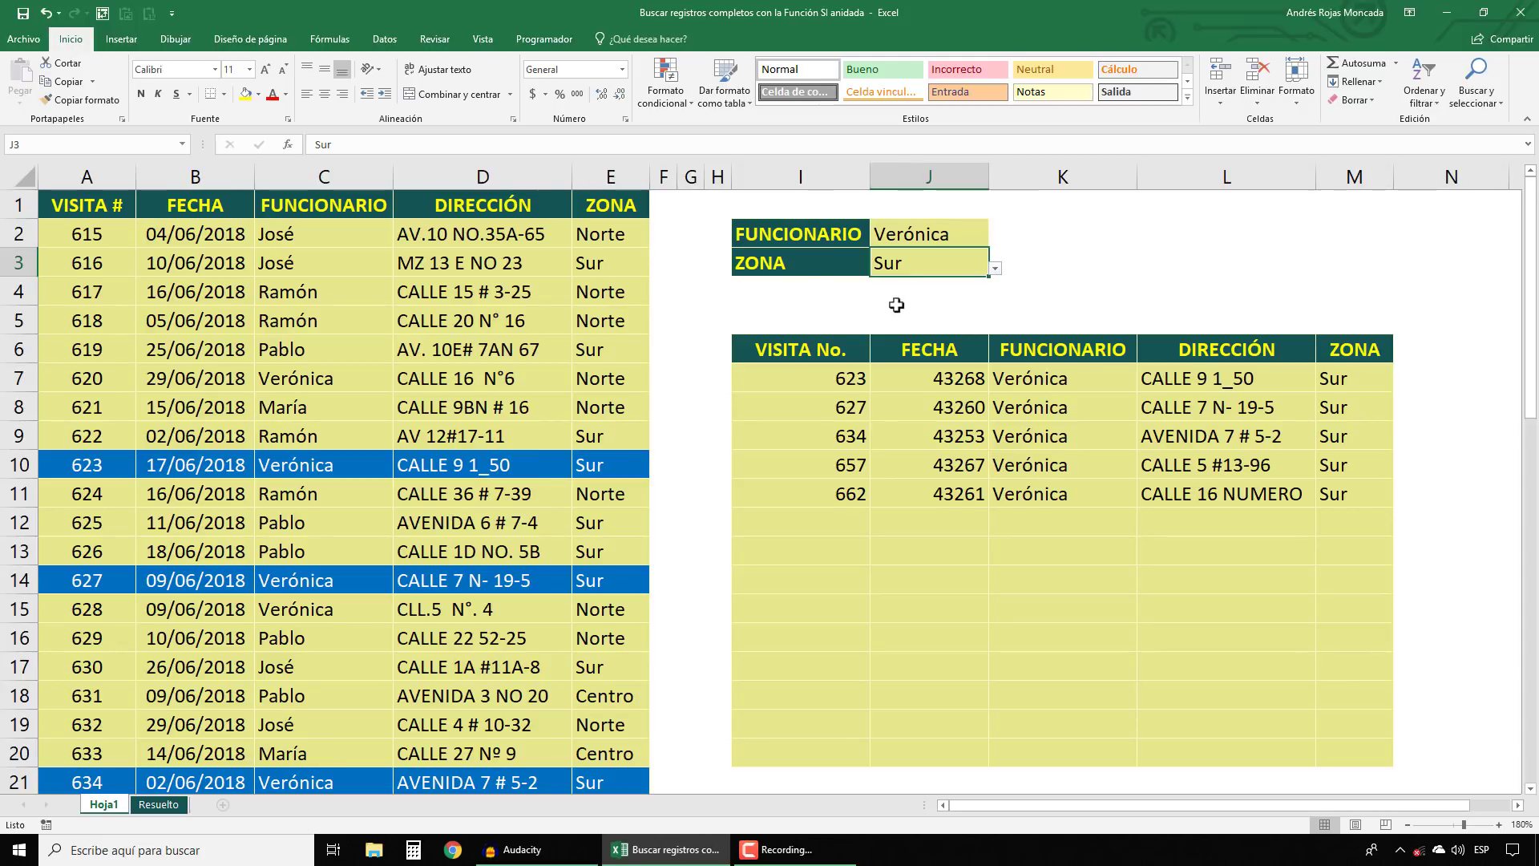
Step: Set the FUNCIONARIO criterion in J2 to Pablo, listing visits 619, 625 and 626
{"action": "left_click", "coordinate": [914, 235]}
{"action": "left_click", "coordinate": [996, 240]}
{"action": "left_click", "coordinate": [877, 257]}
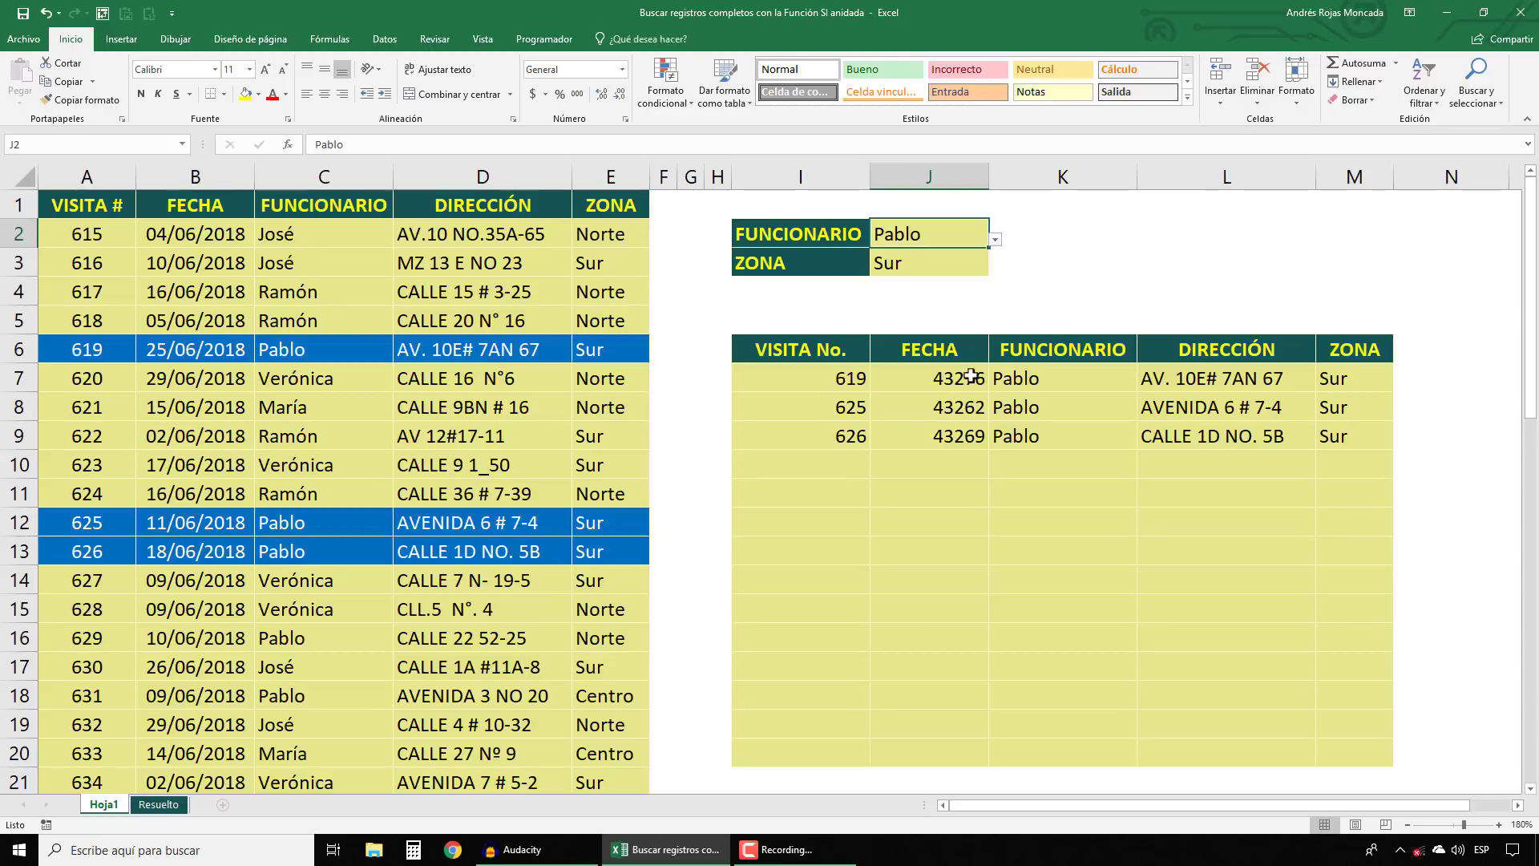
Step: Give the FECHA column J7:J19 a custom dd/mm/yyyy format so dates read like 25/06/2018
{"action": "left_click_drag", "start_coordinate": [966, 377], "coordinate": [949, 745]}
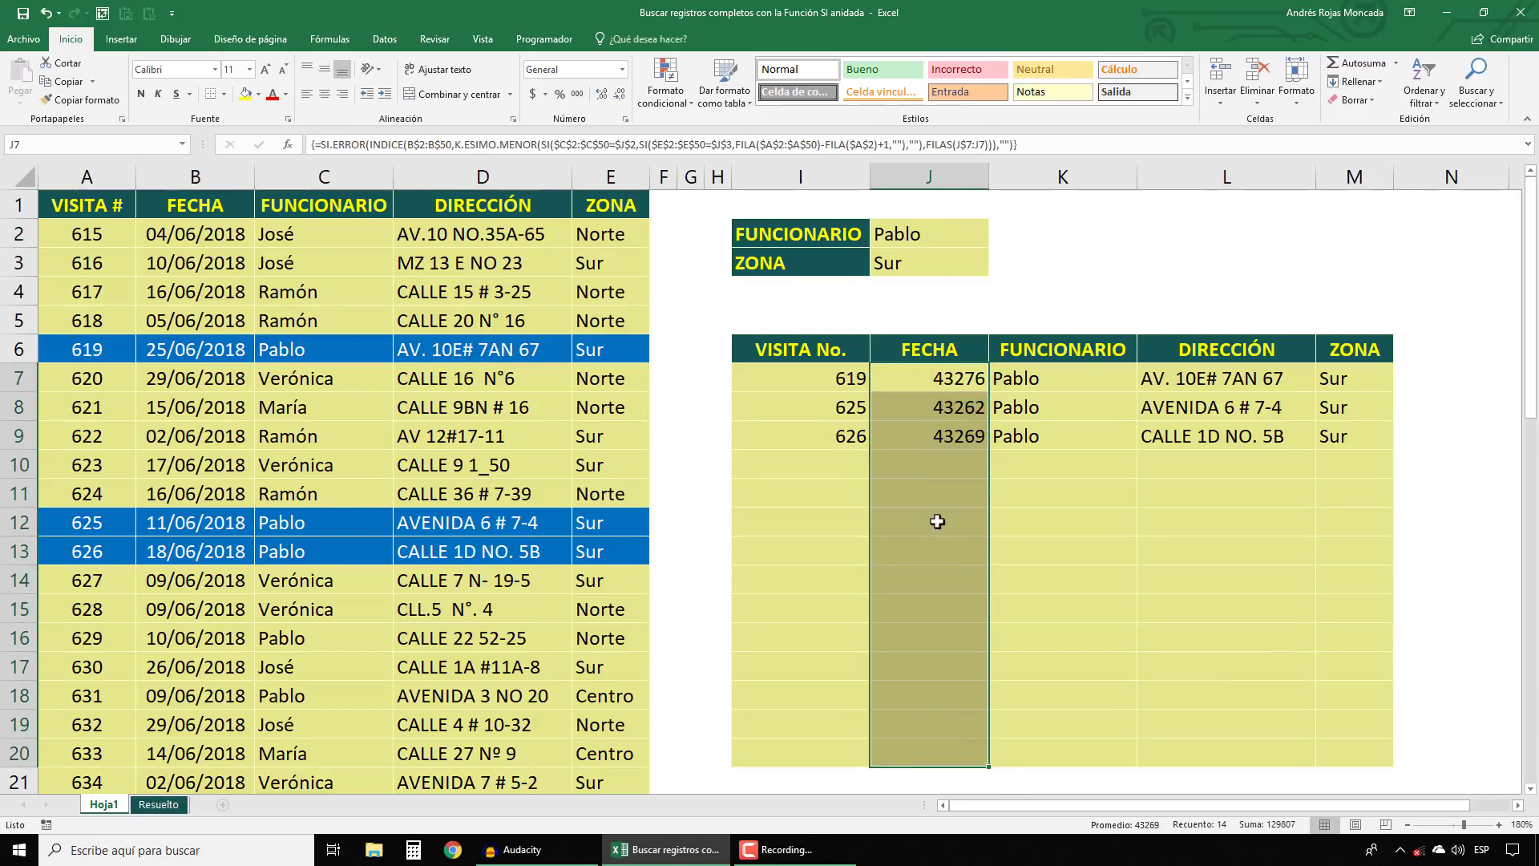
{"action": "key", "text": "ctrl+1"}
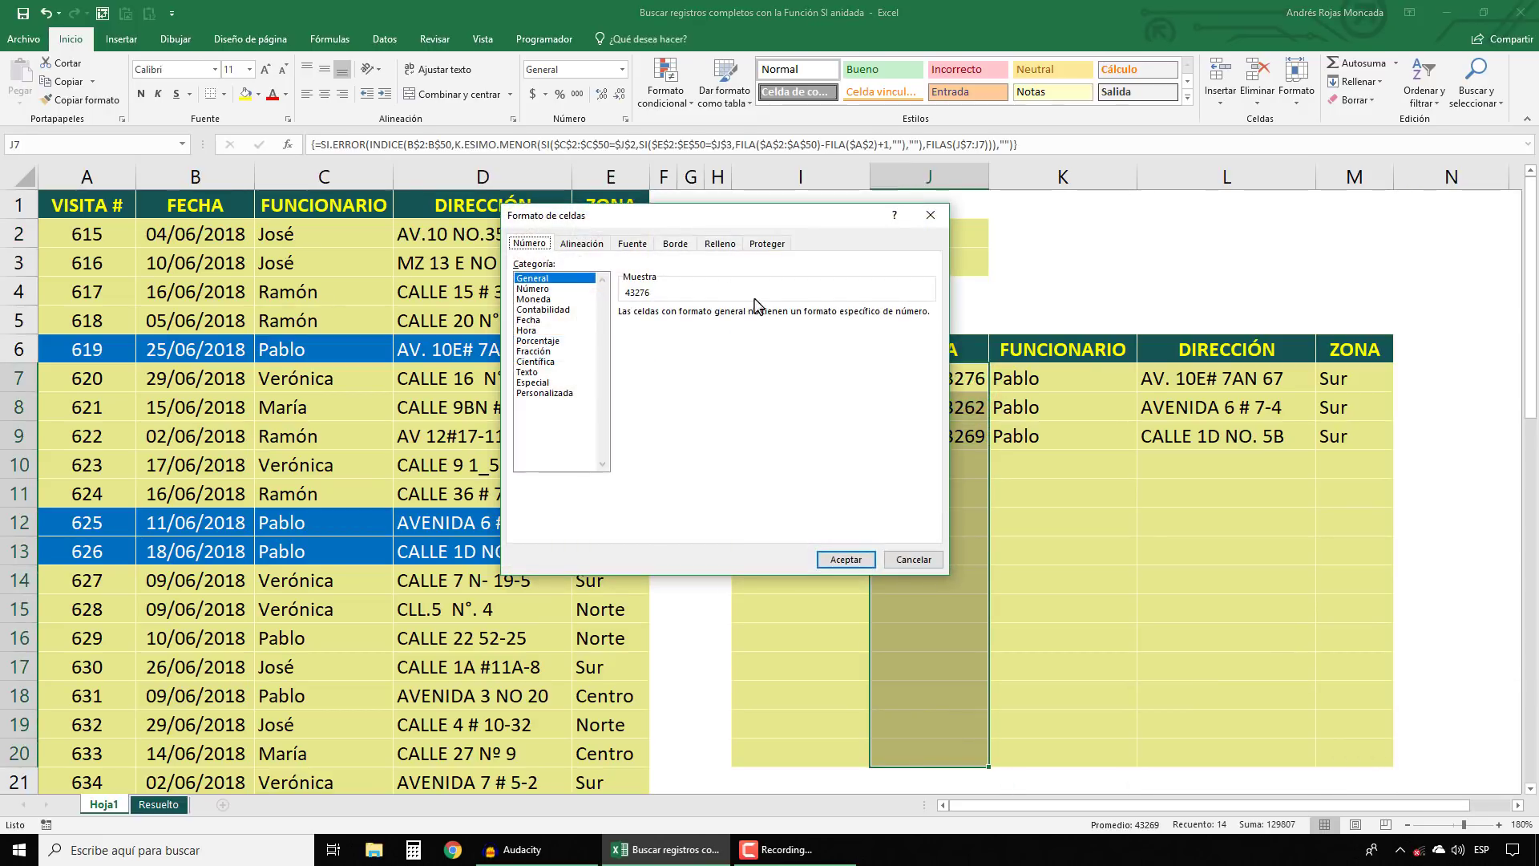
{"action": "left_click_drag", "start_coordinate": [682, 215], "coordinate": [1157, 379]}
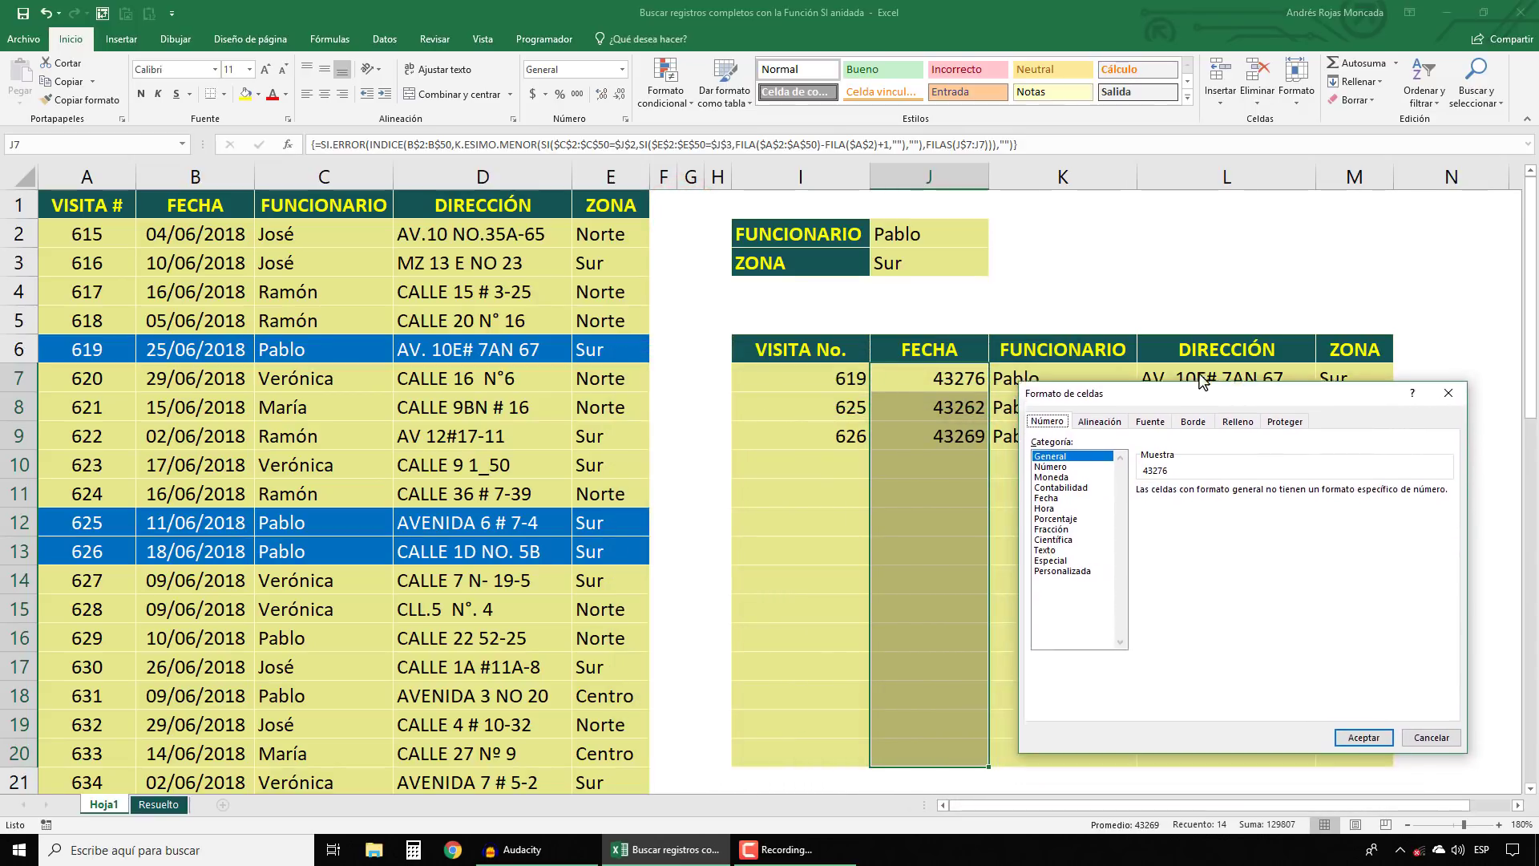
{"action": "left_click", "coordinate": [1040, 468]}
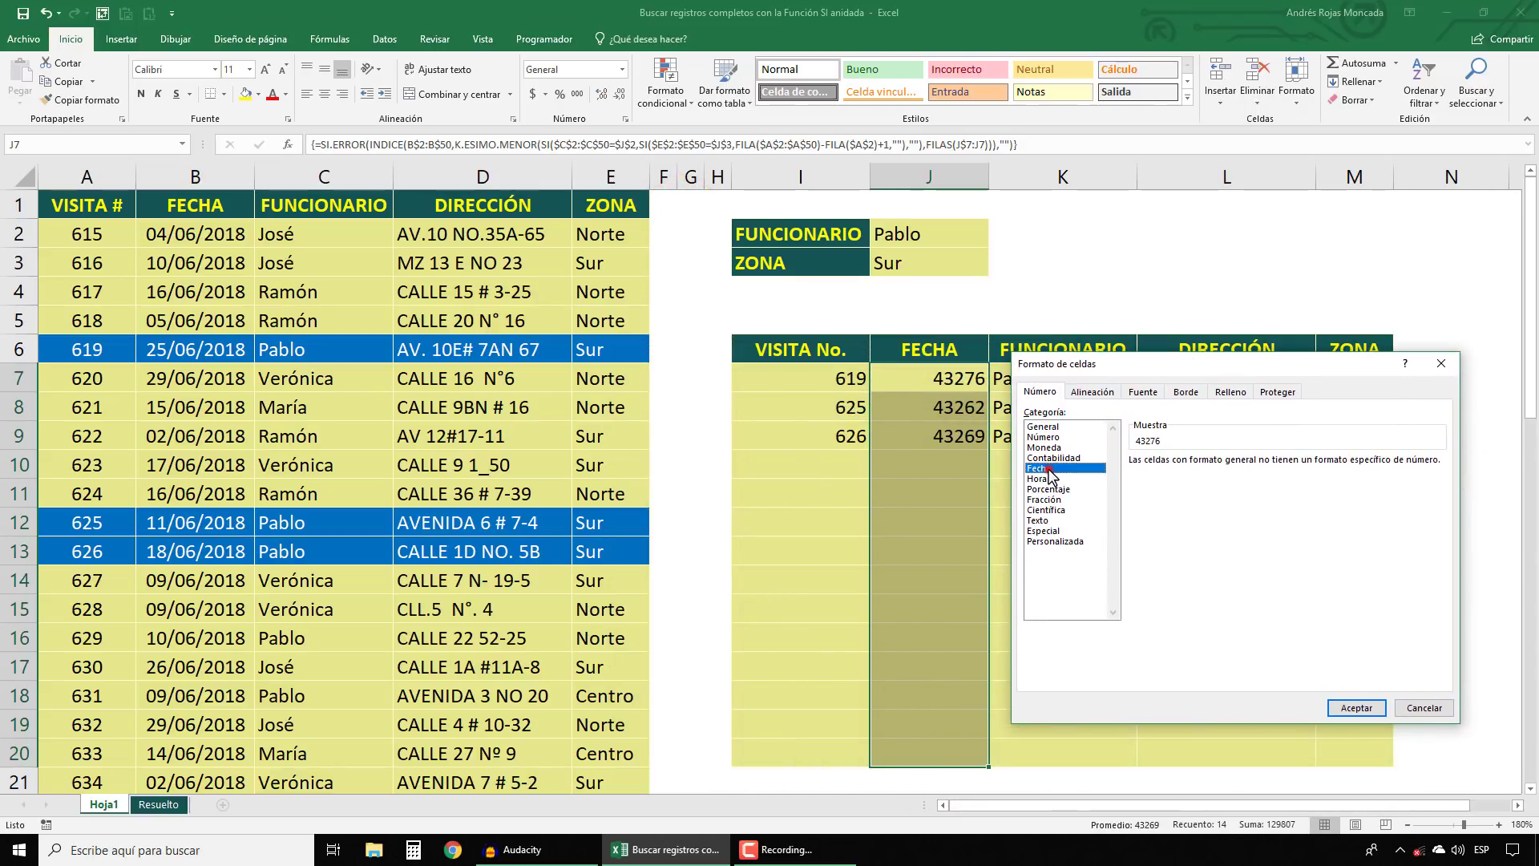
{"action": "left_click", "coordinate": [1050, 542]}
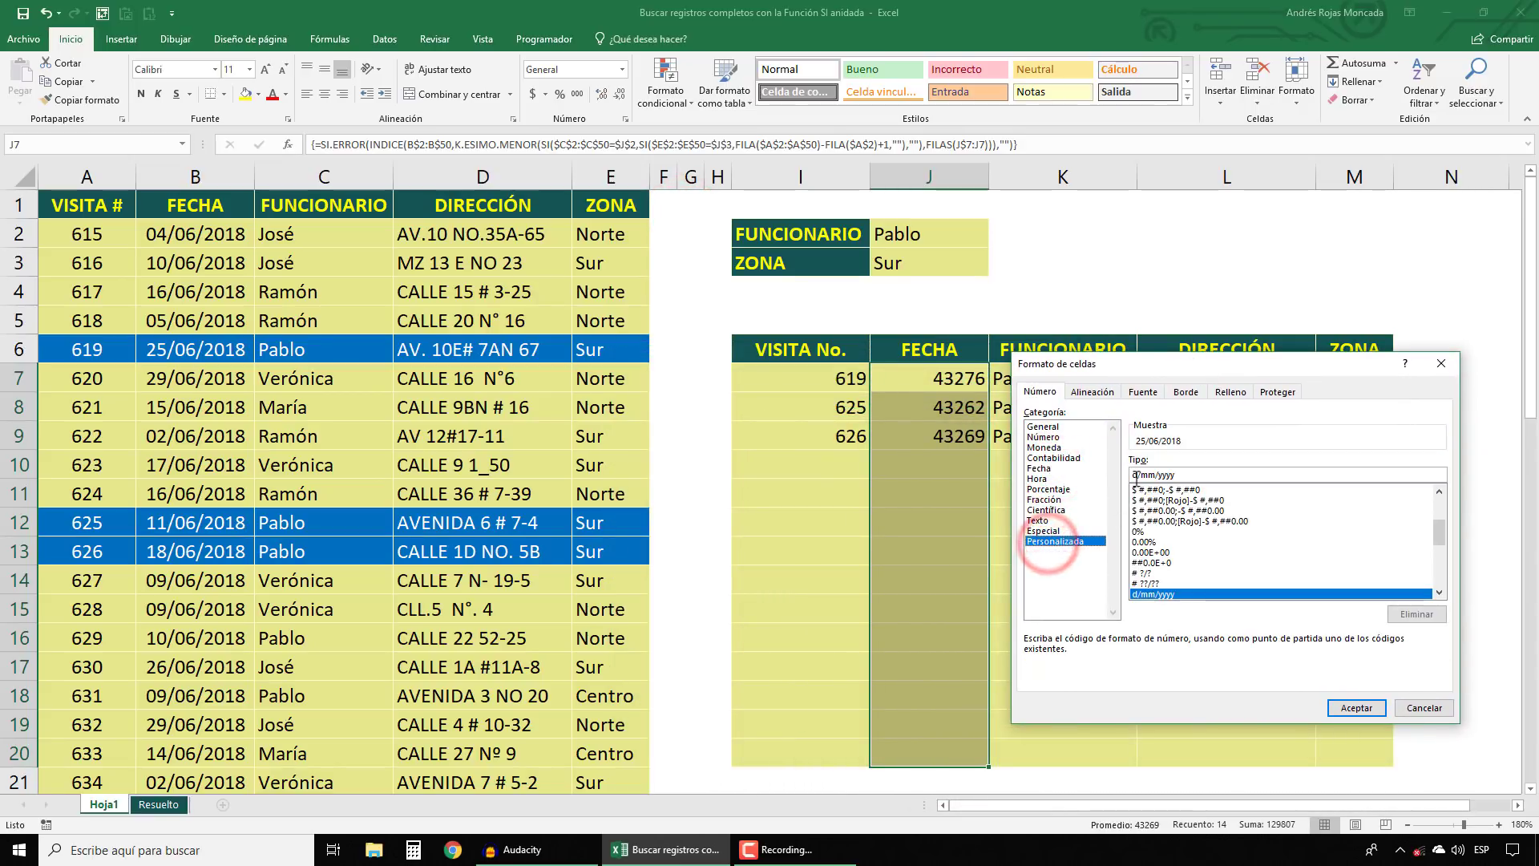
{"action": "left_click", "coordinate": [1134, 475]}
{"action": "type", "text": "d"}
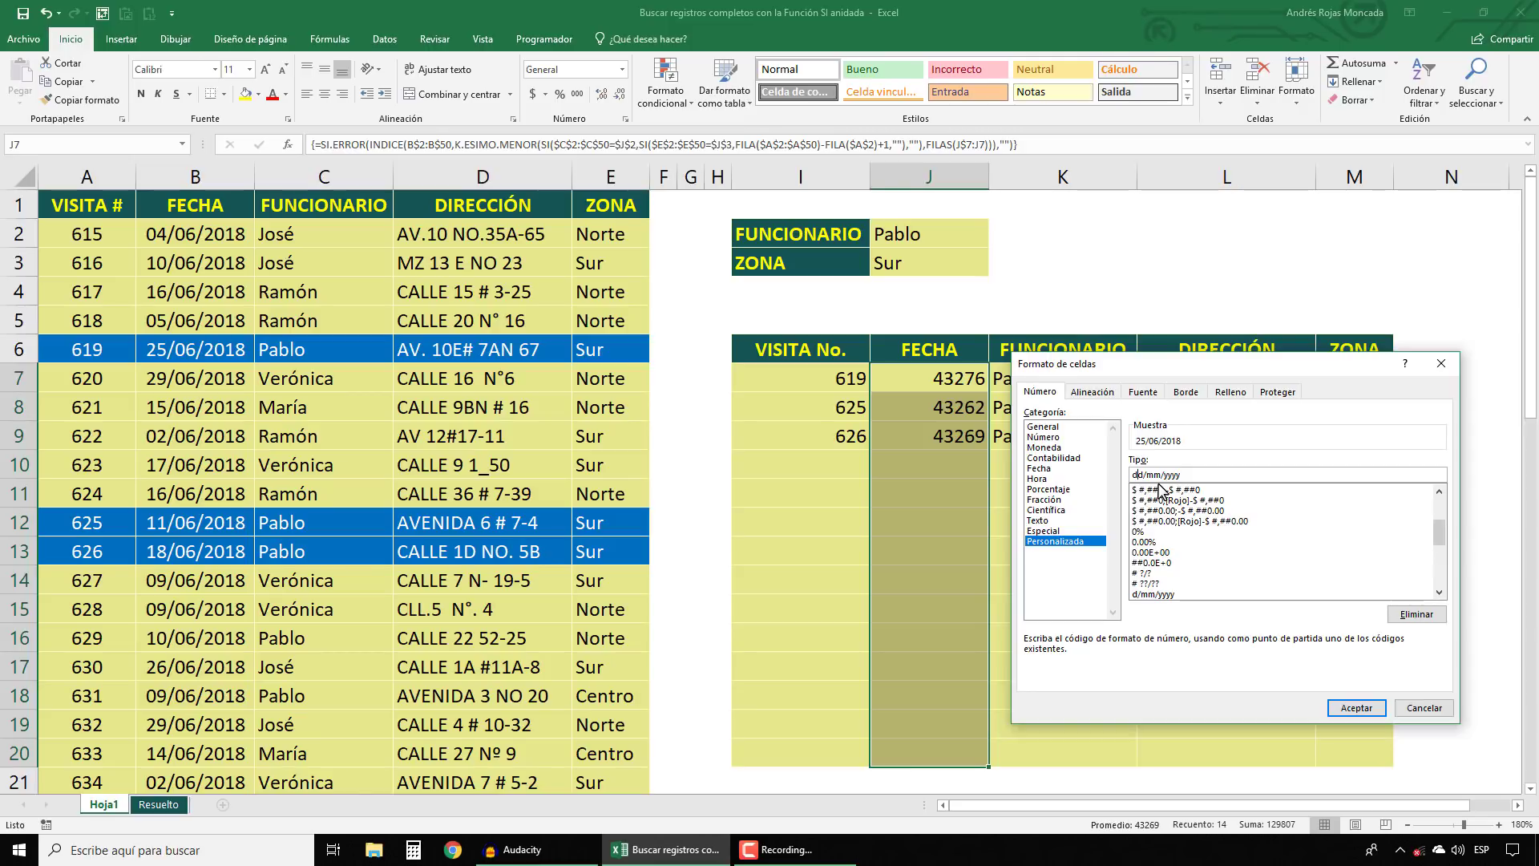
{"action": "left_click", "coordinate": [1353, 708]}
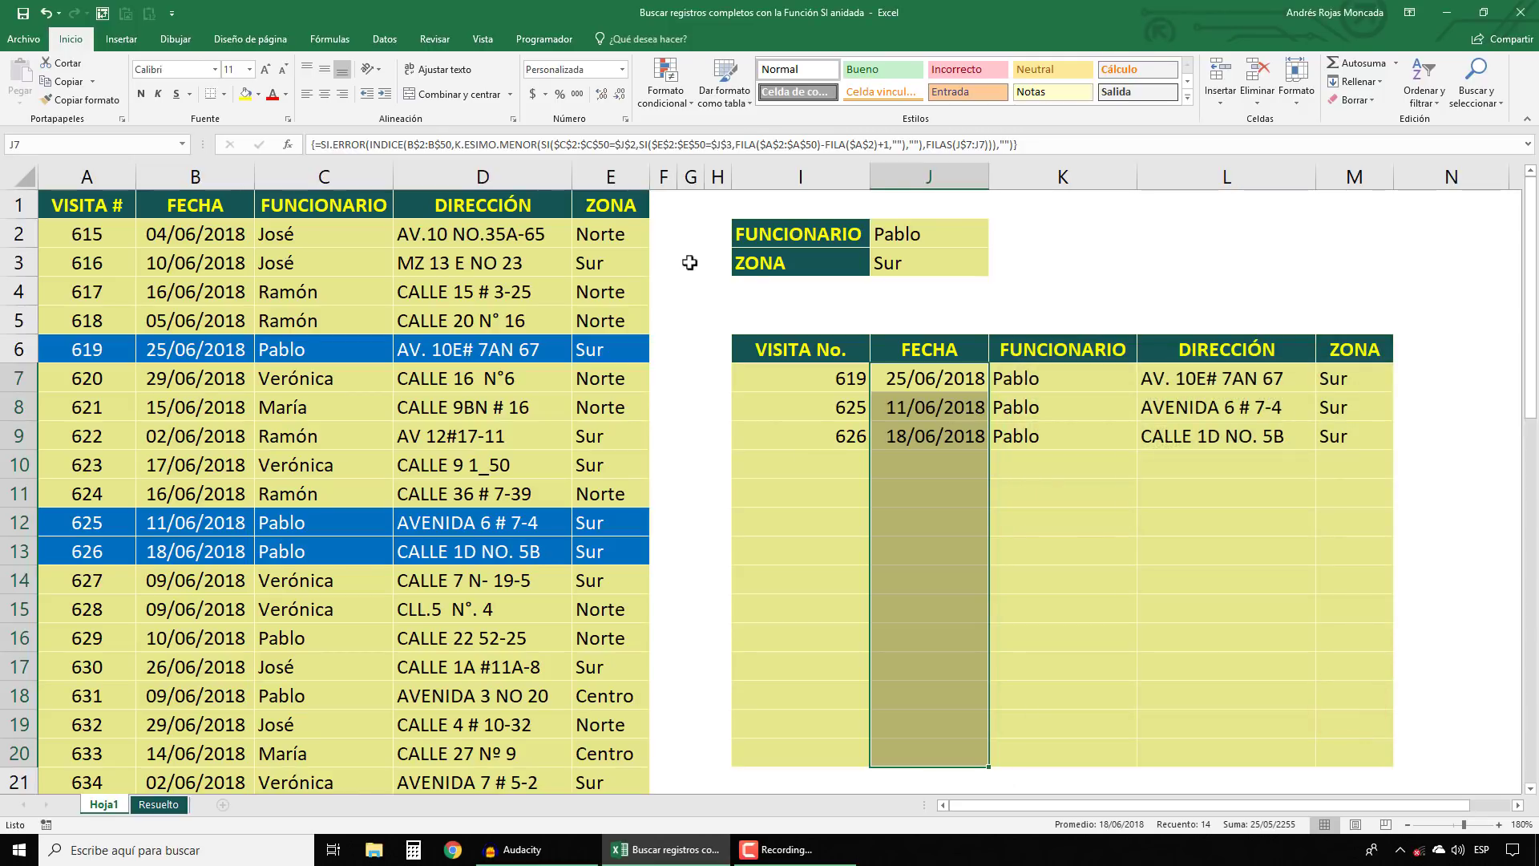
{"action": "left_click", "coordinate": [688, 262]}
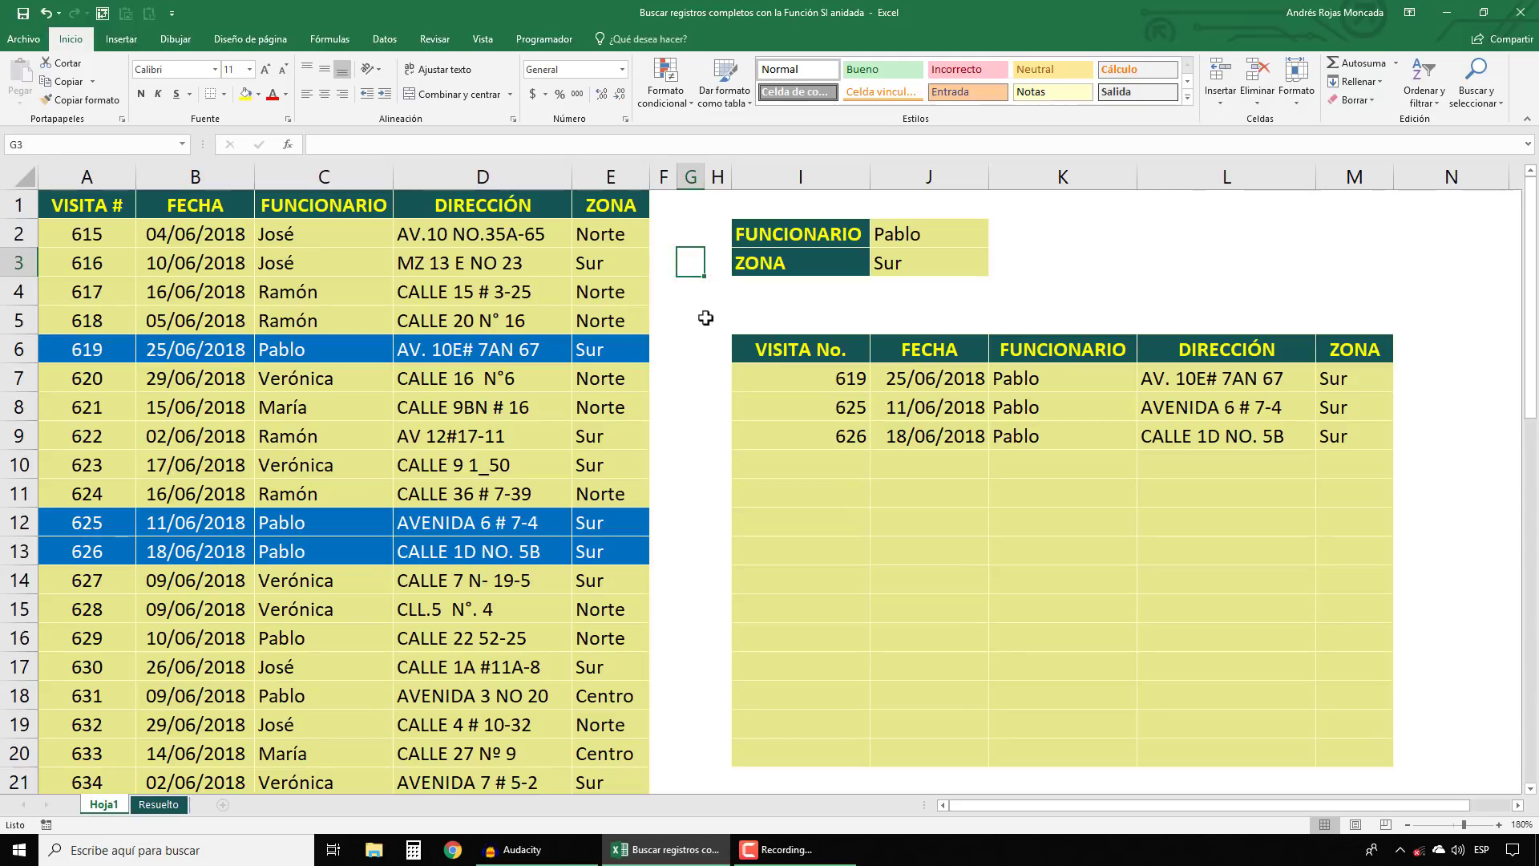